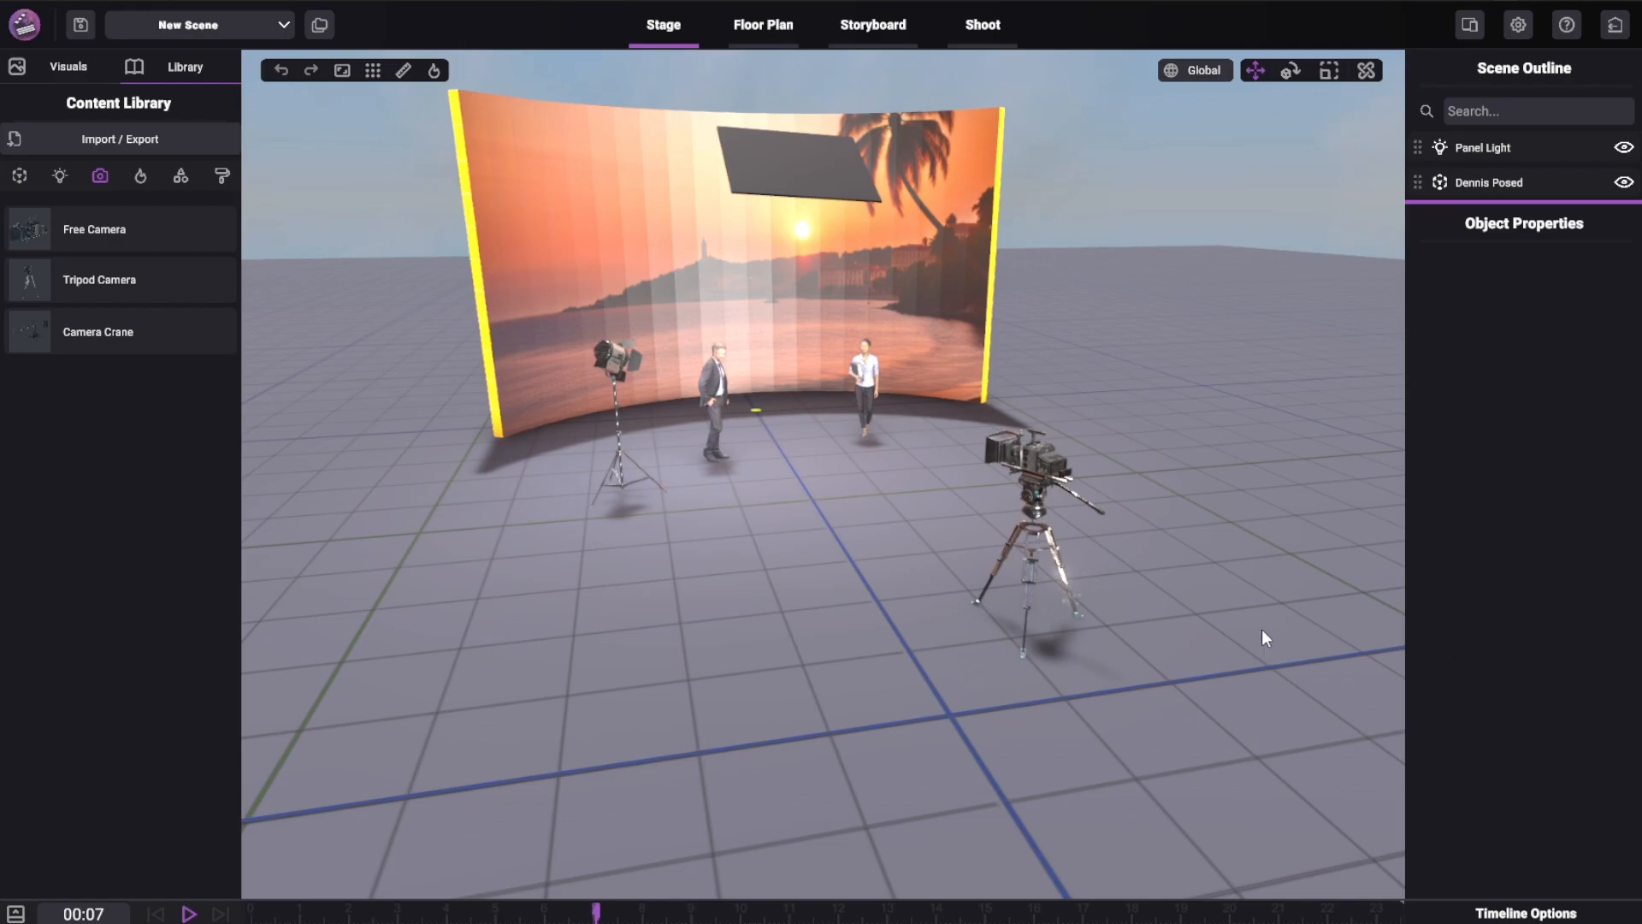
- Capture a close-up still of the man in the suit through the shooting camera, with focus set on him
drag(1157, 524, 823, 547)
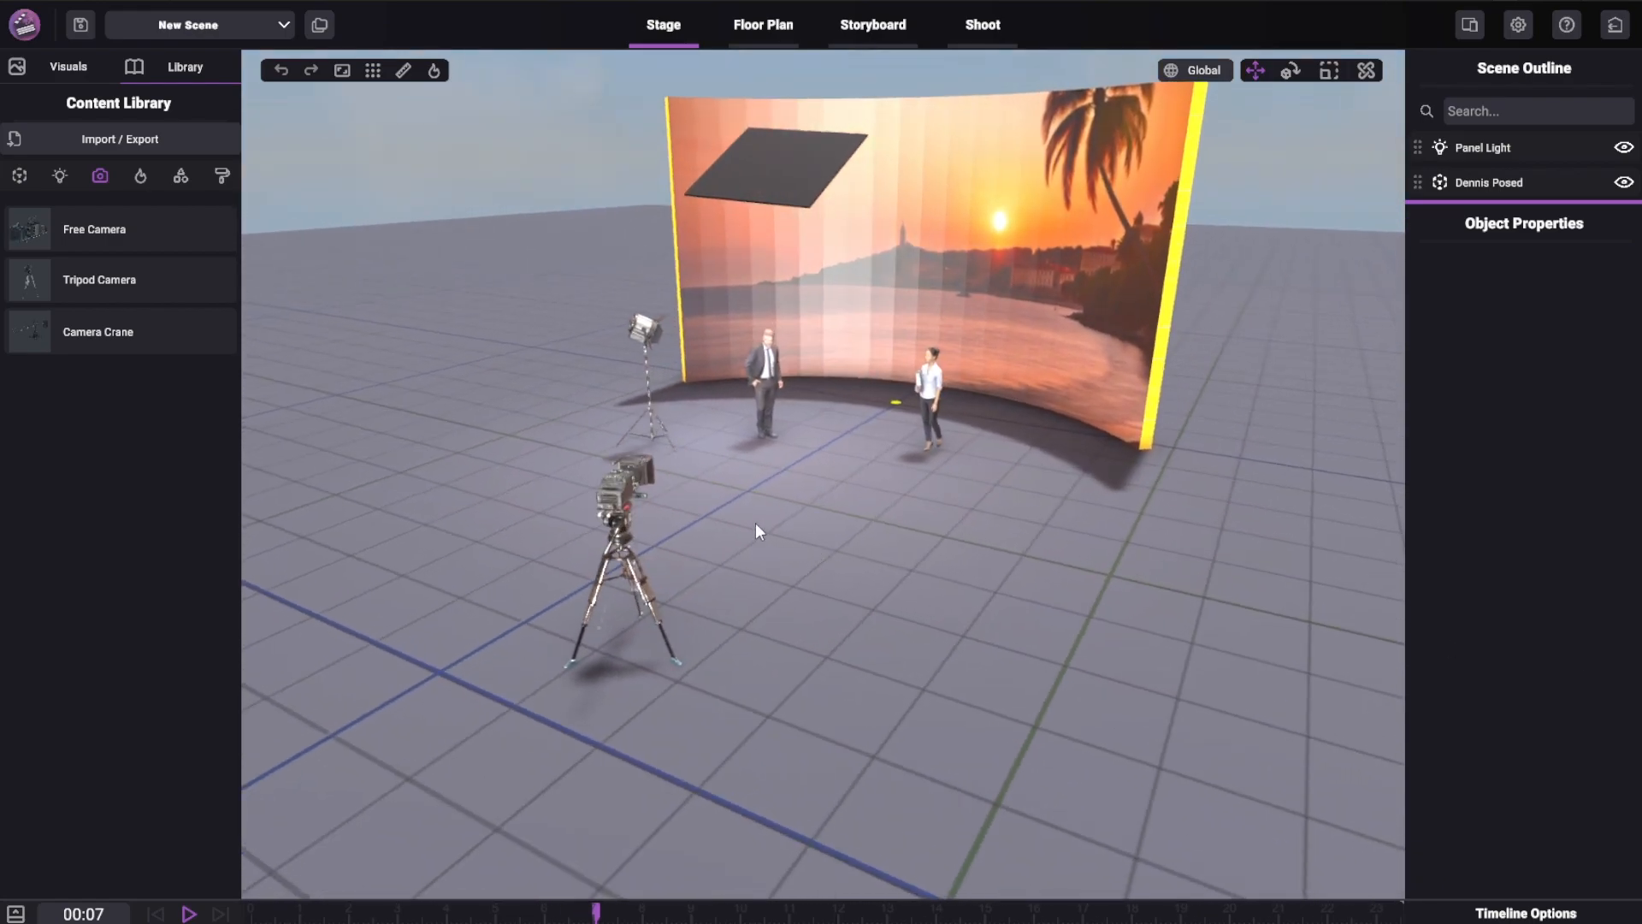
click(977, 27)
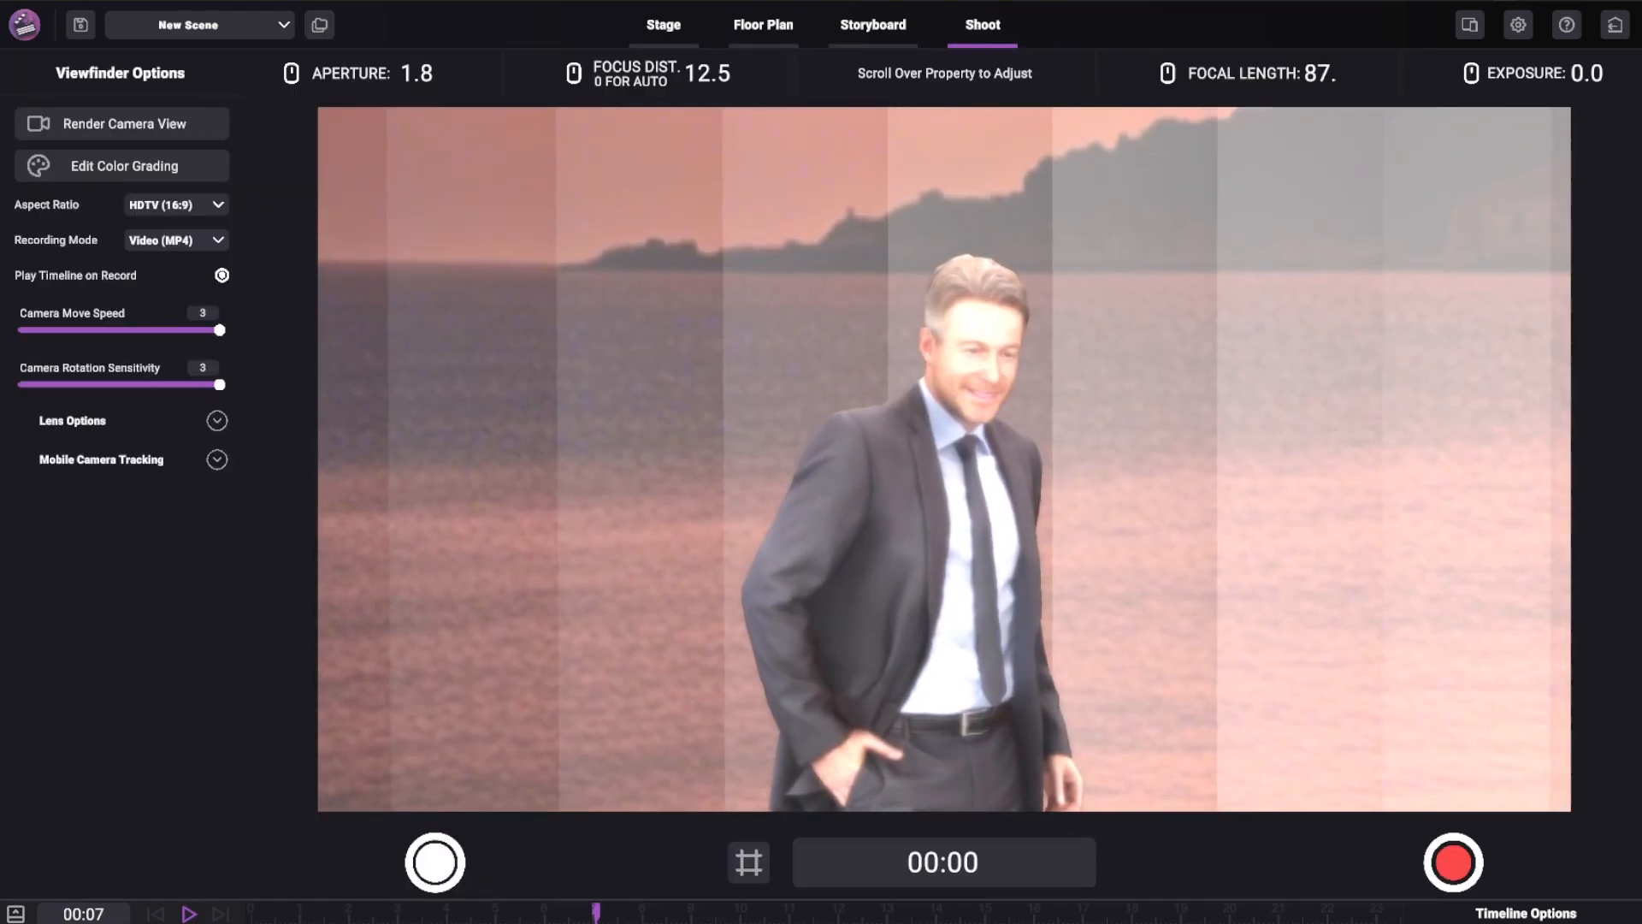
click(923, 472)
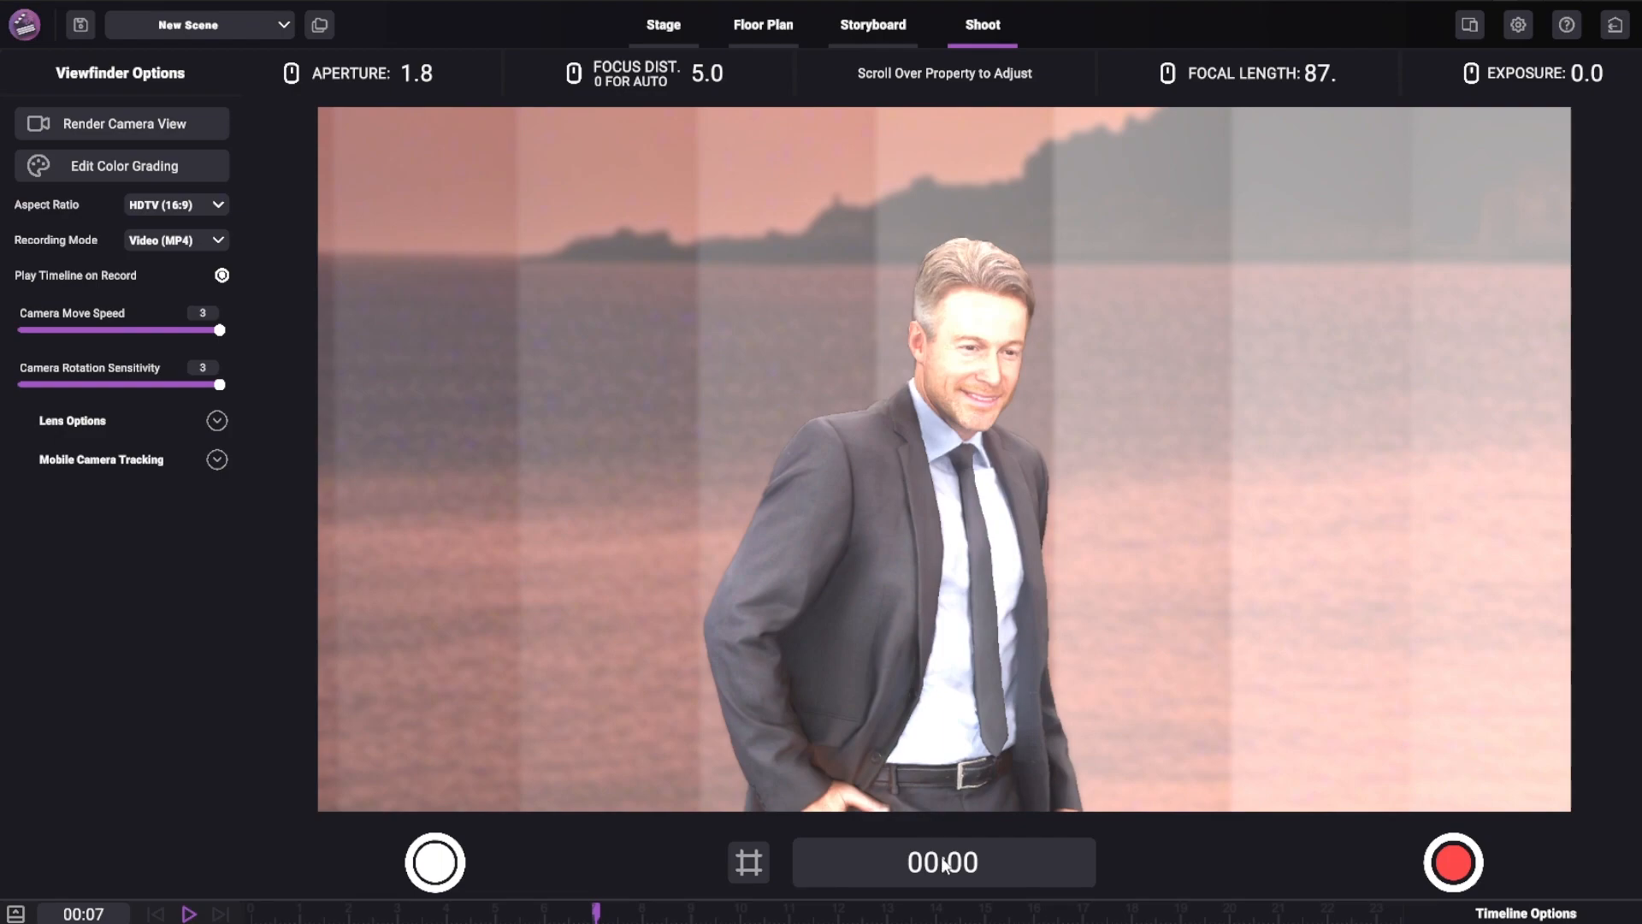
click(446, 863)
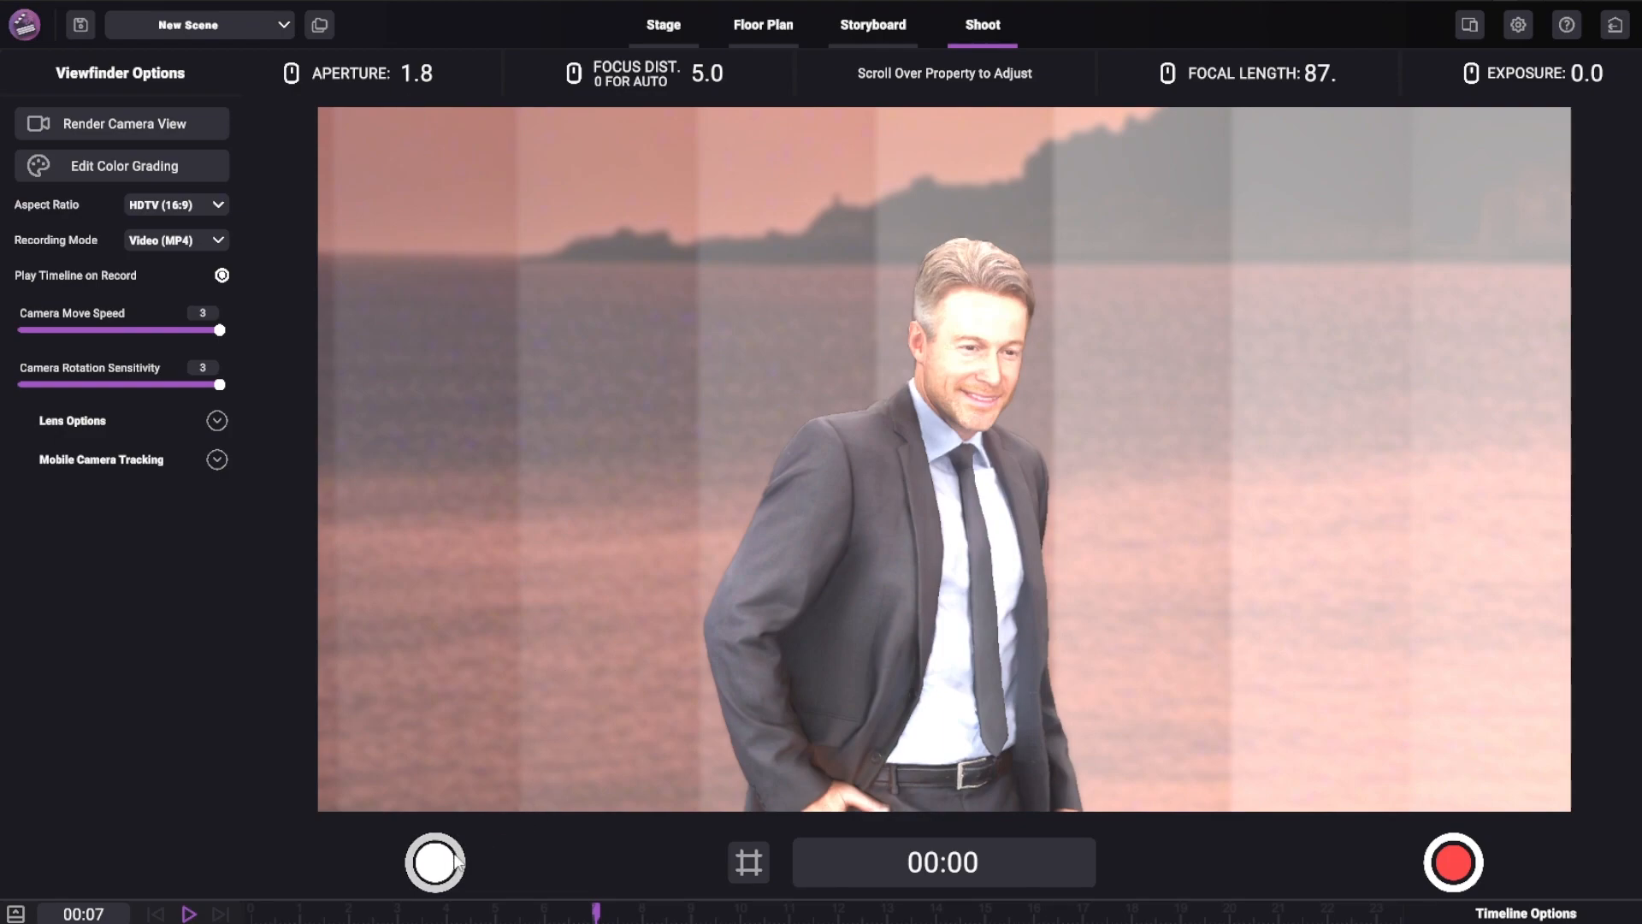
- Reframe the camera on the woman with the binder and capture a still at aperture 2.4 and focus distance 5.4
mouse_move(967, 449)
right_down()
mouse_move(710, 455)
mouse_move(1009, 453)
right_up()
key(a)
mouse_move(547, 513)
right_down()
mouse_move(616, 552)
mouse_move(703, 565)
mouse_move(633, 568)
right_up()
key(w)
key(a)
click(946, 464)
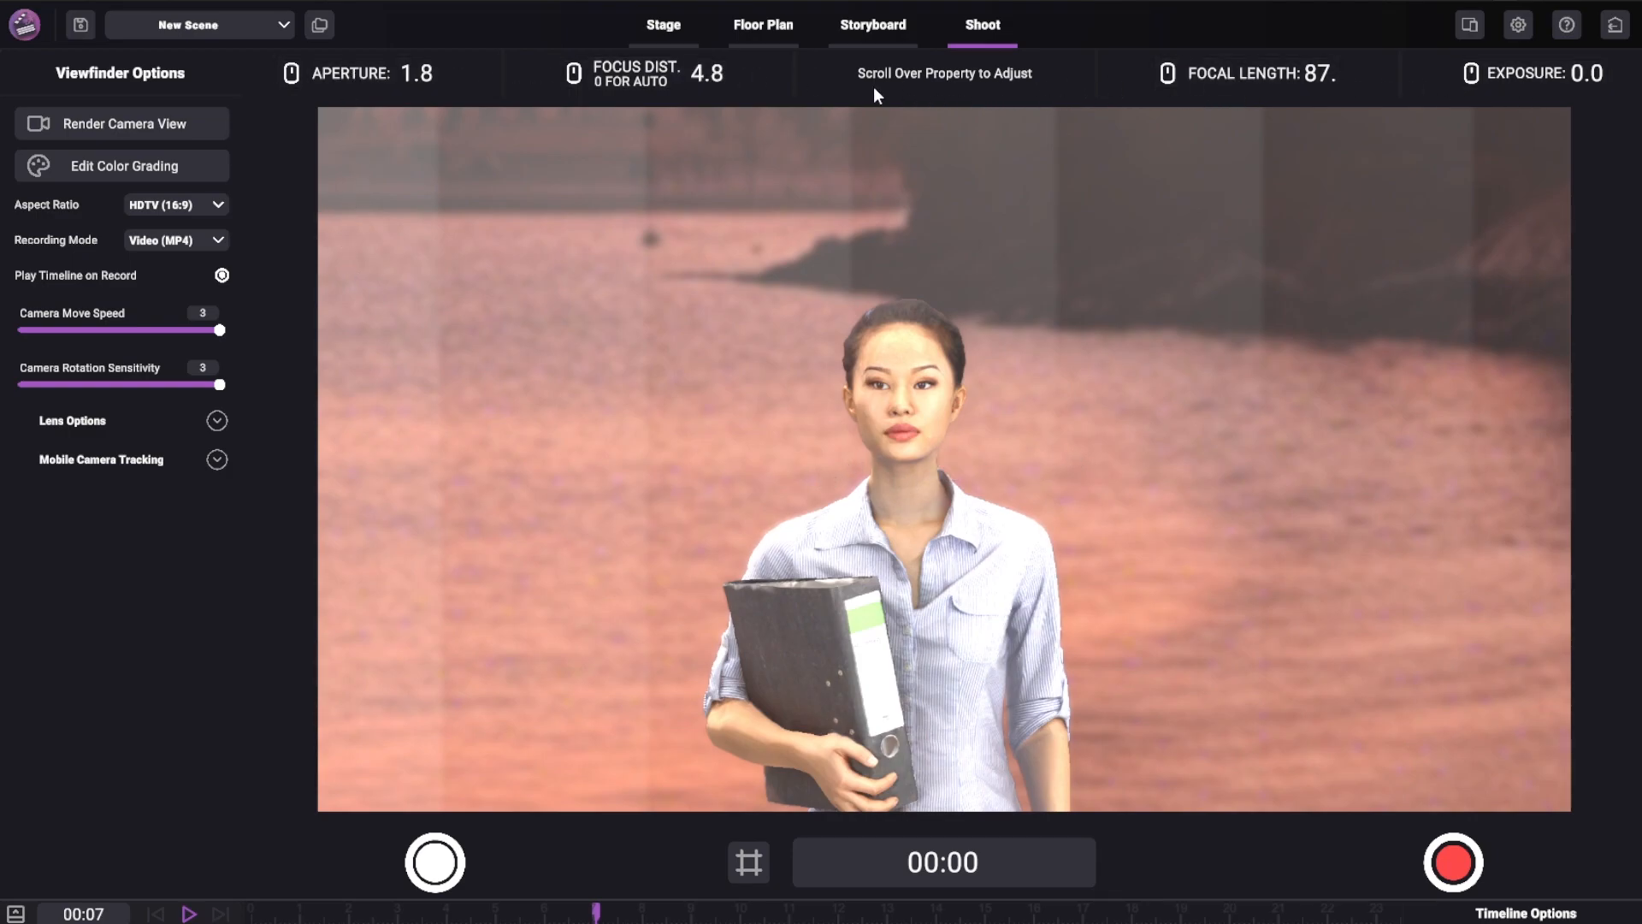
scroll(404, 73, up, 3)
scroll(706, 75, up, 3)
click(436, 863)
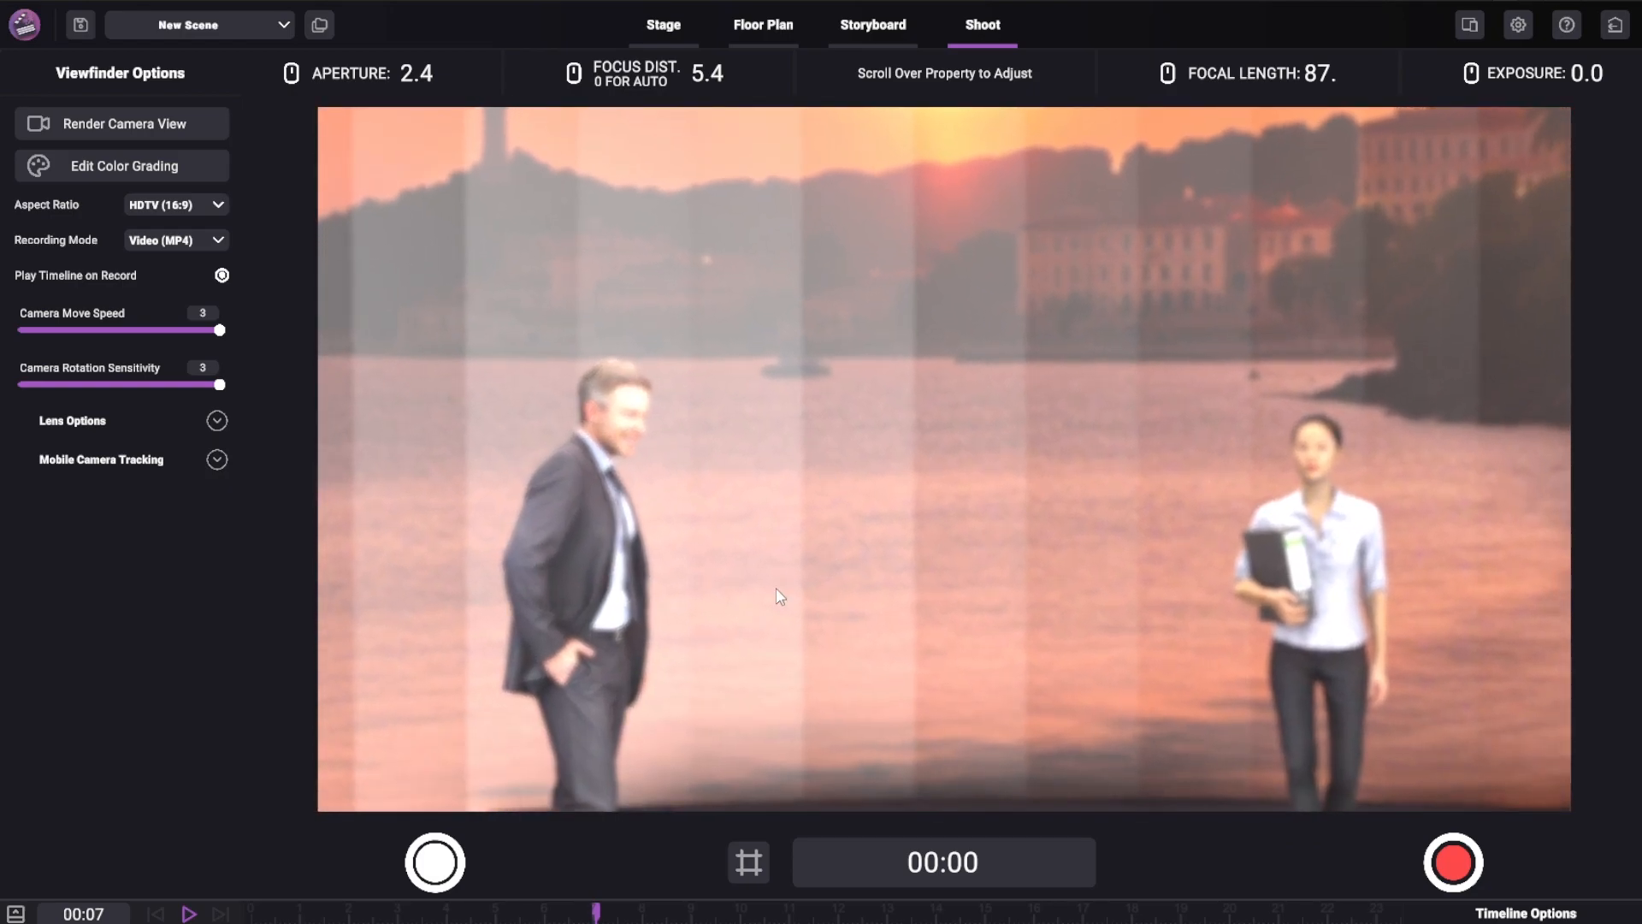
- Capture a wide still of the man and the woman together, with focus set on the man
click(582, 597)
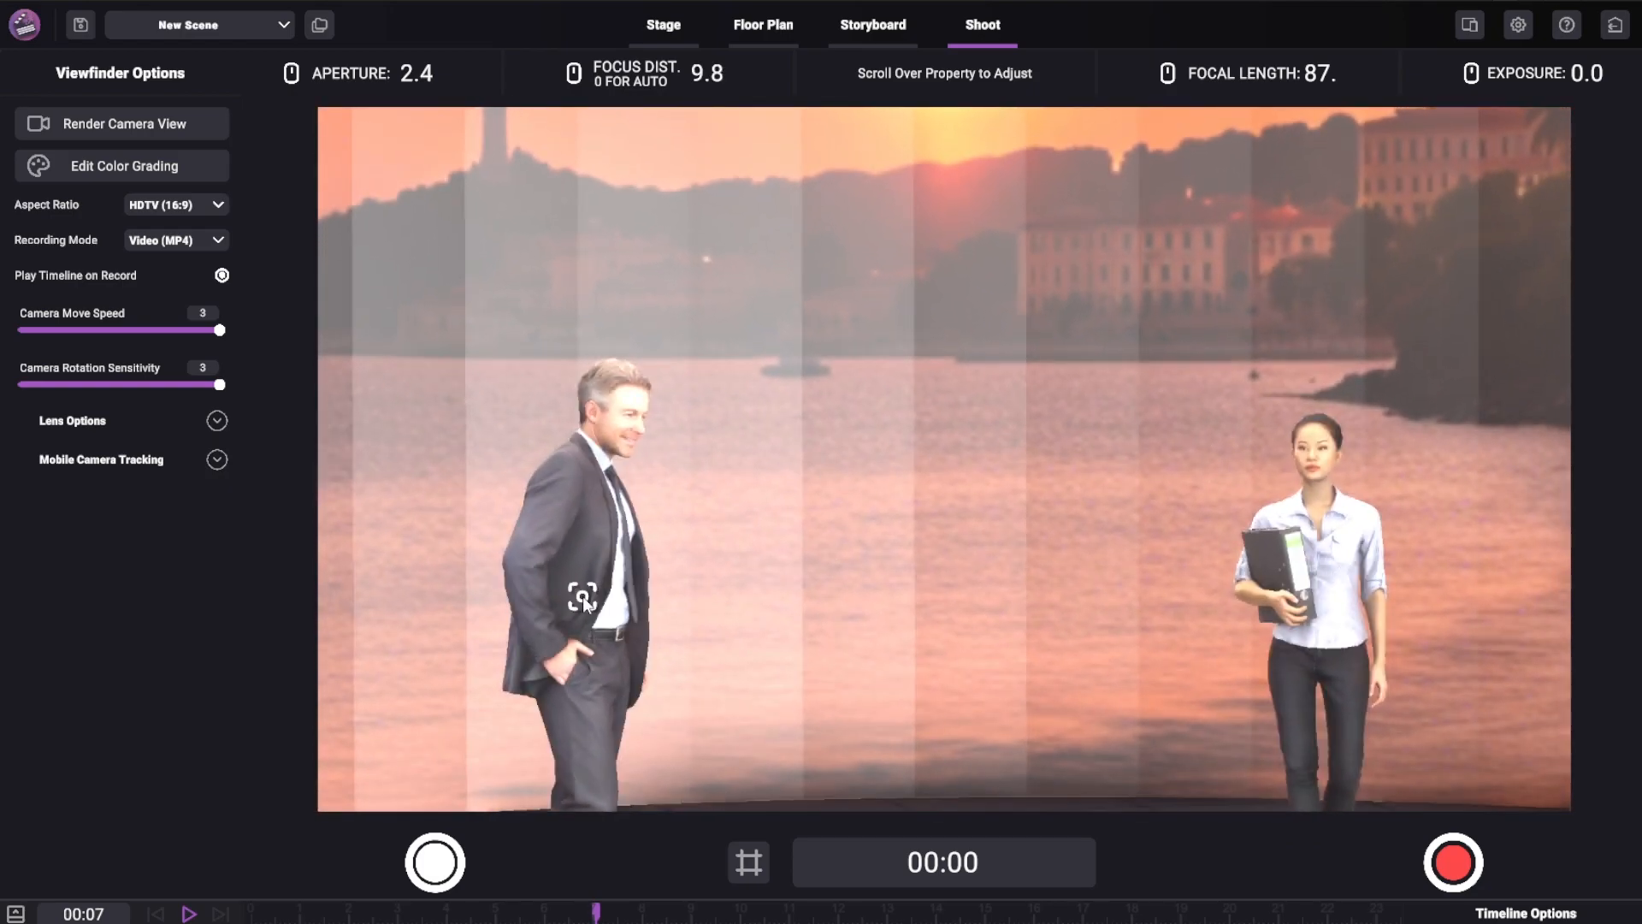
click(440, 866)
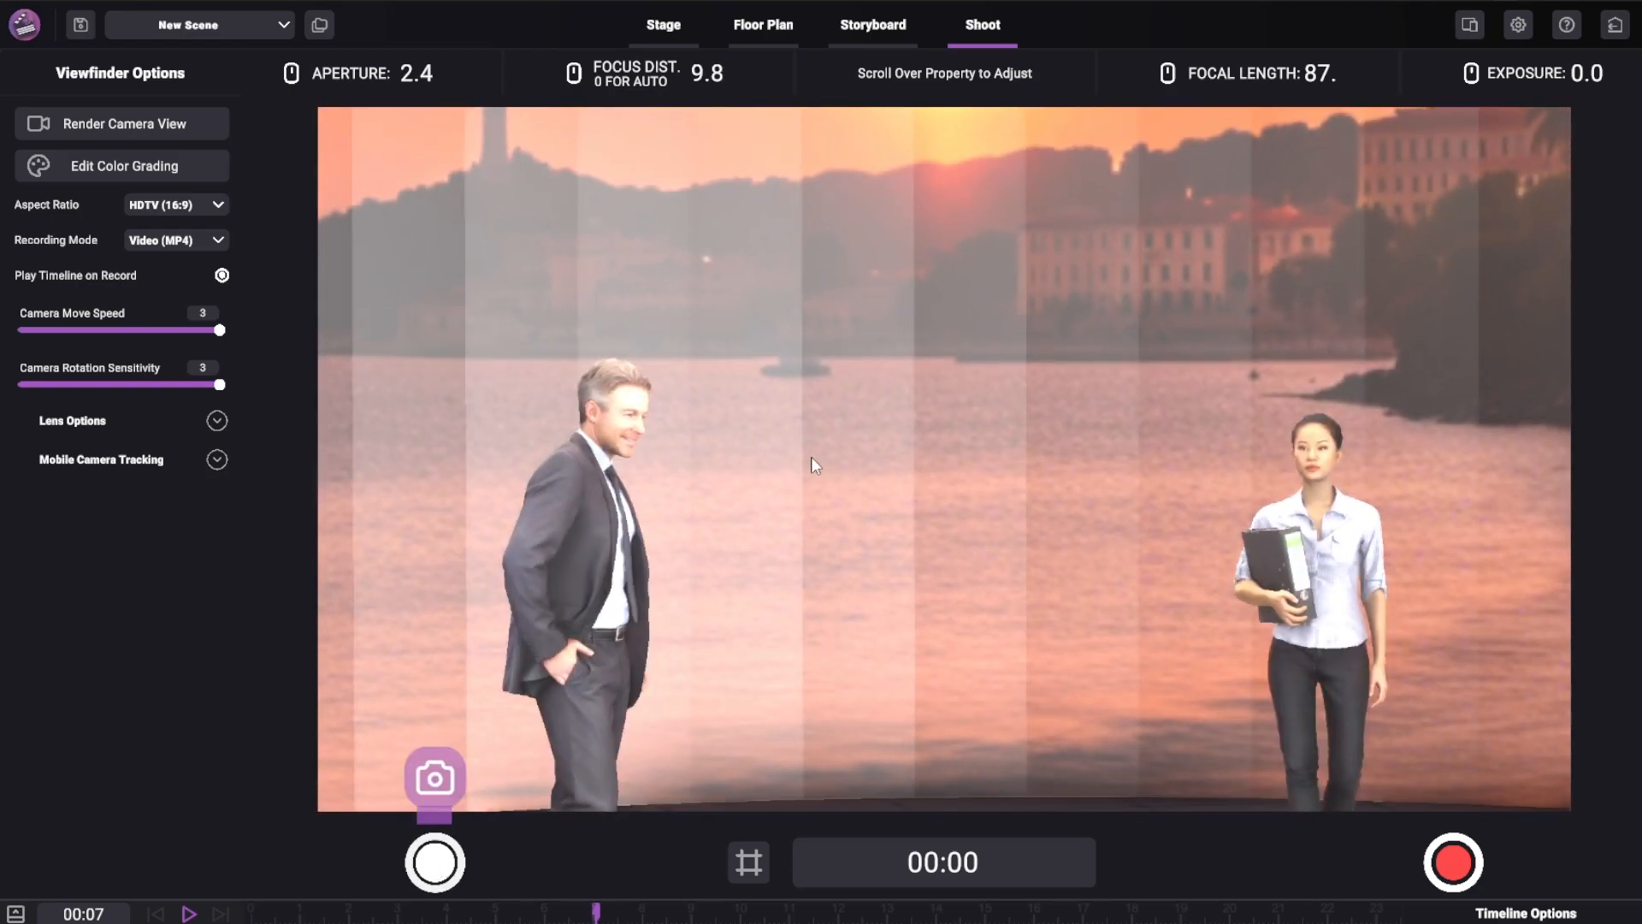
- View the captured stills in the project's ImageOutput folder and close the folder
click(325, 23)
double_click(772, 253)
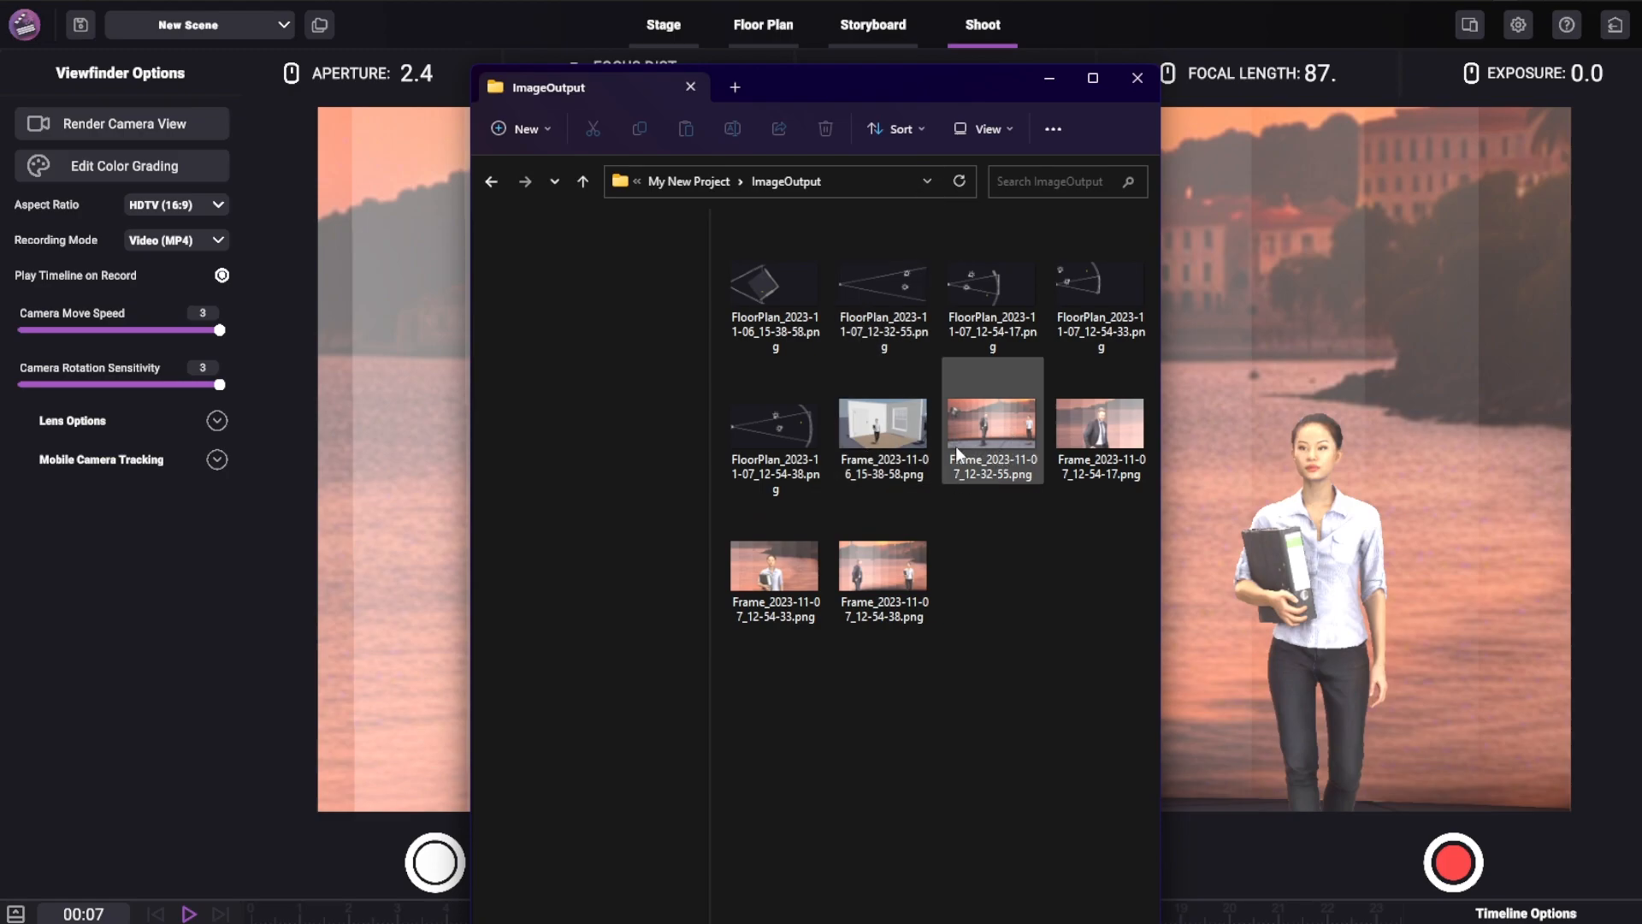
click(1133, 81)
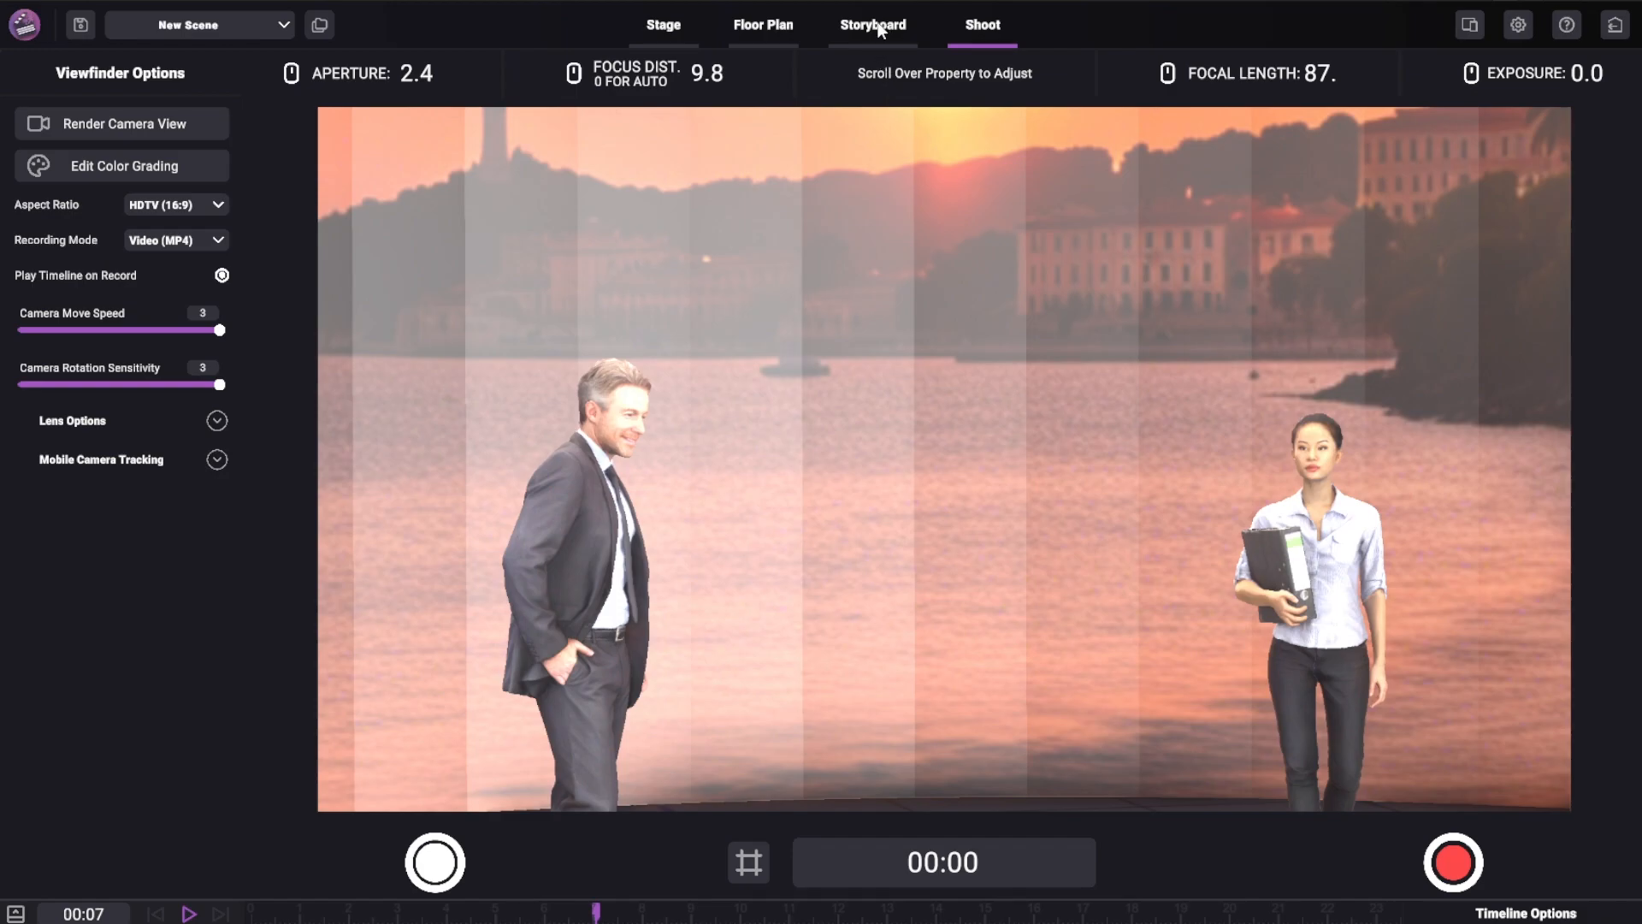
- Delete the existing Shot 1-A frame of the woman in the room from the storyboard
click(873, 29)
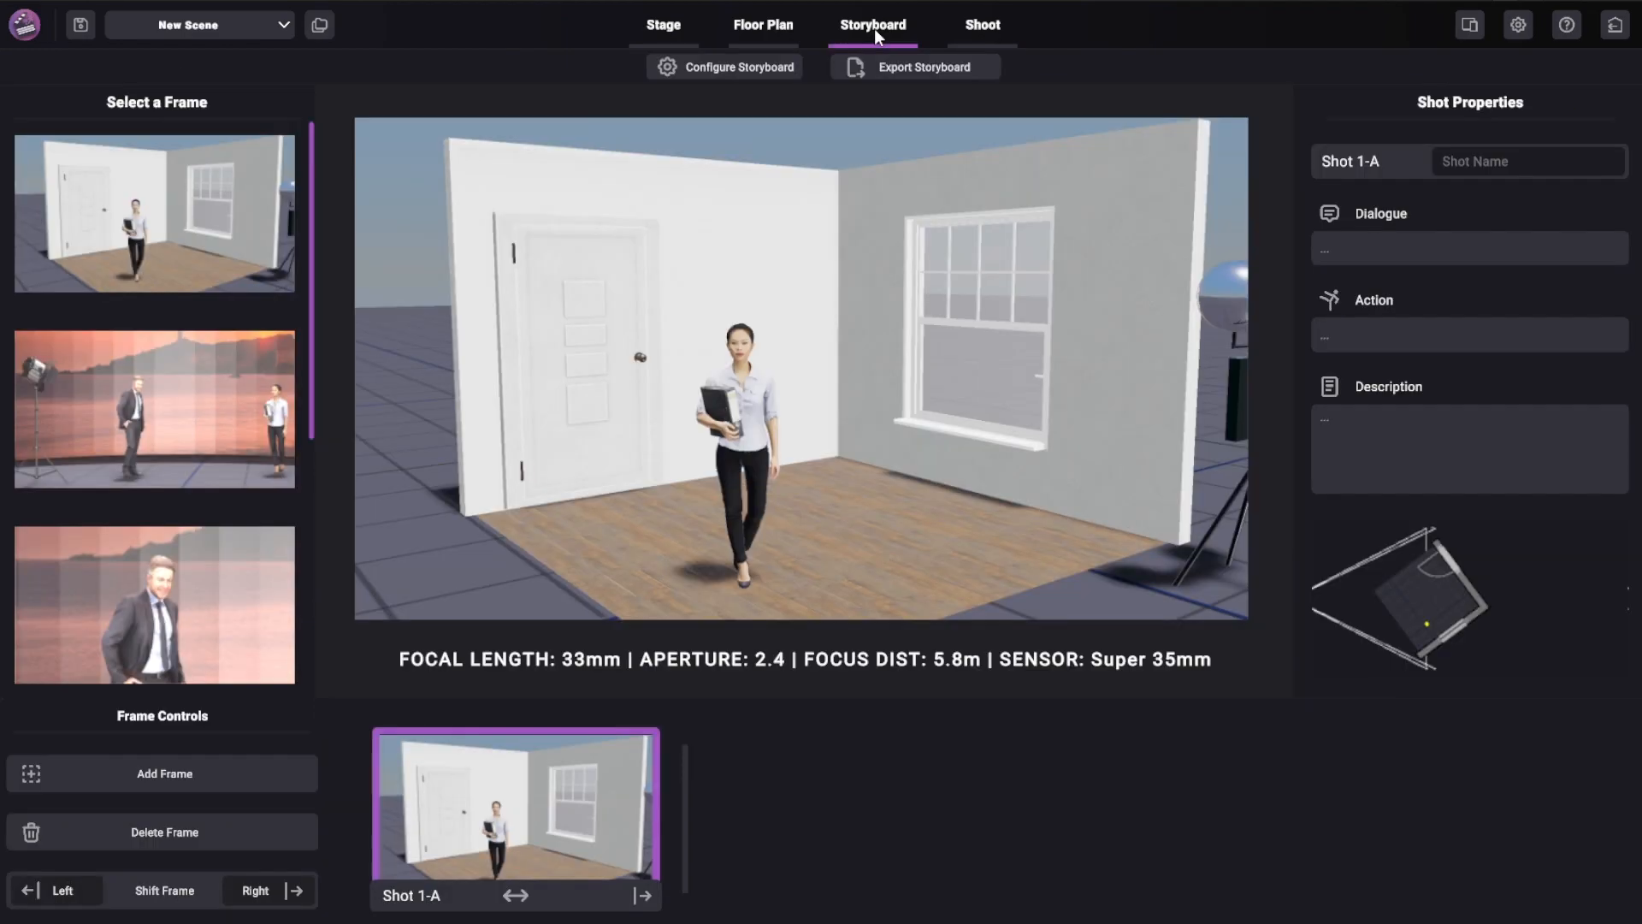
click(202, 829)
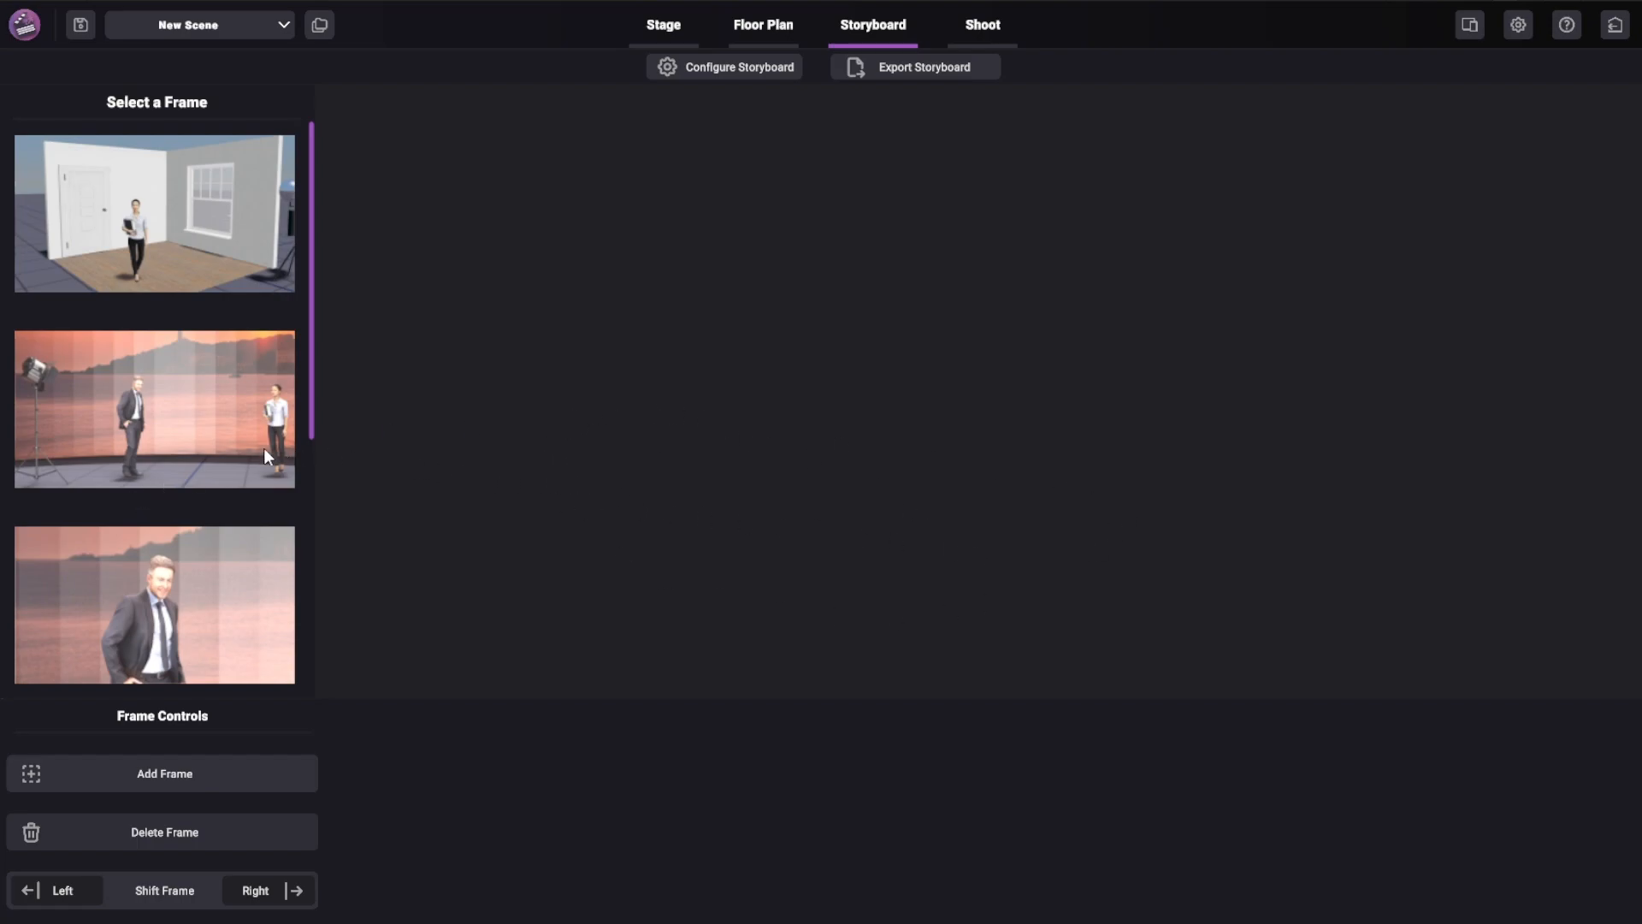
- Look through the captured images available for the storyboard frames
scroll(236, 484, down, 1)
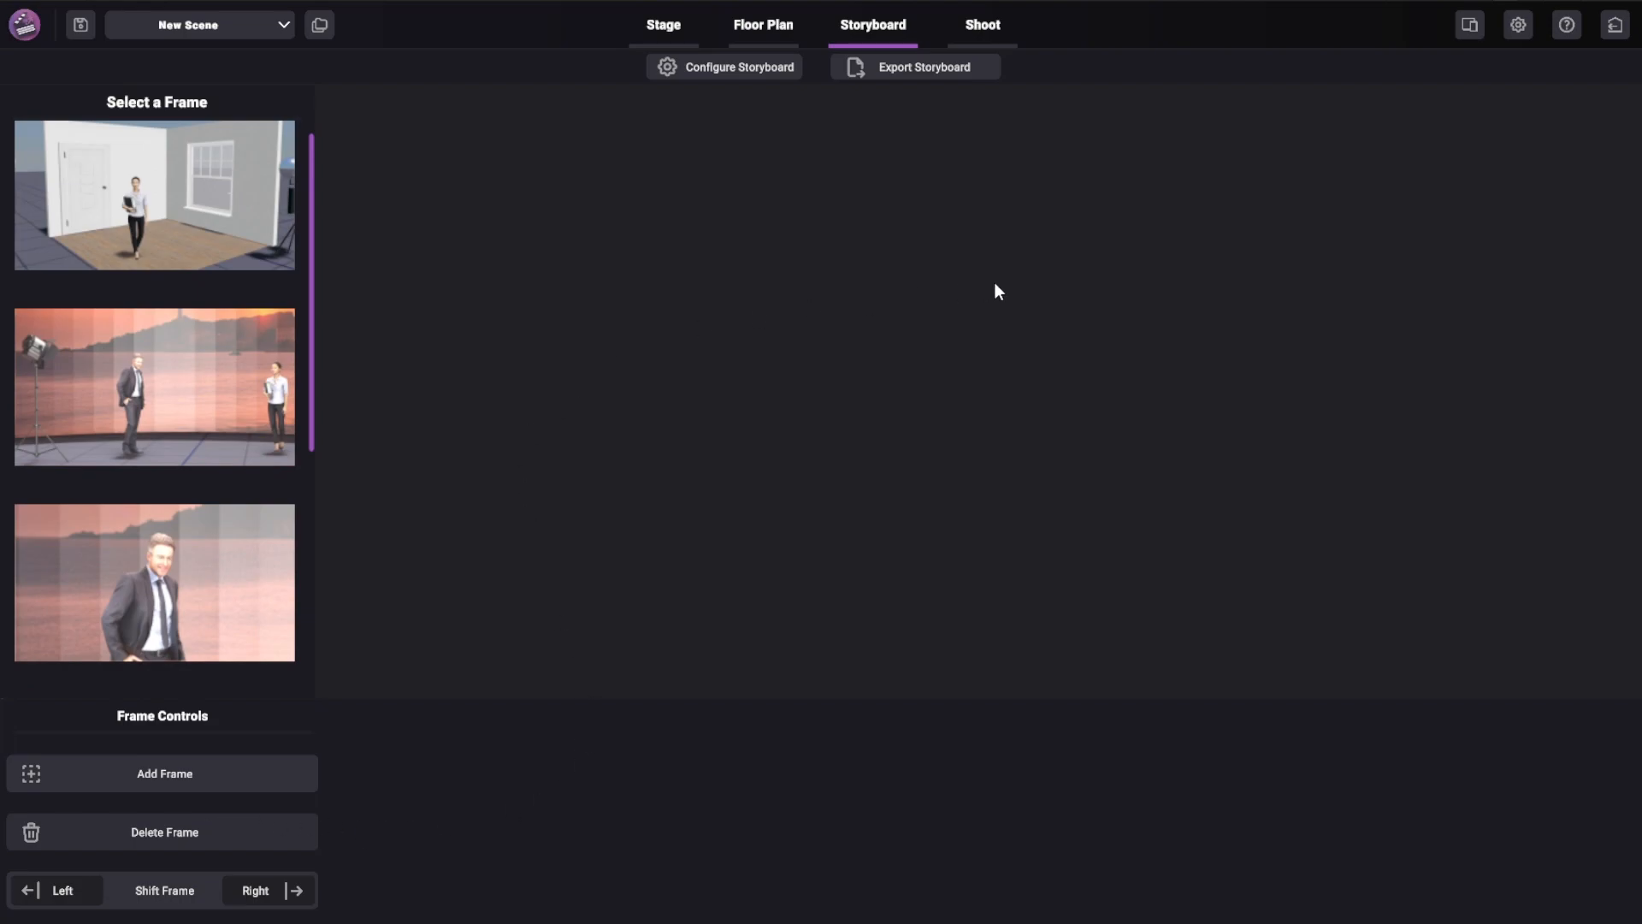
scroll(168, 399, up, 1)
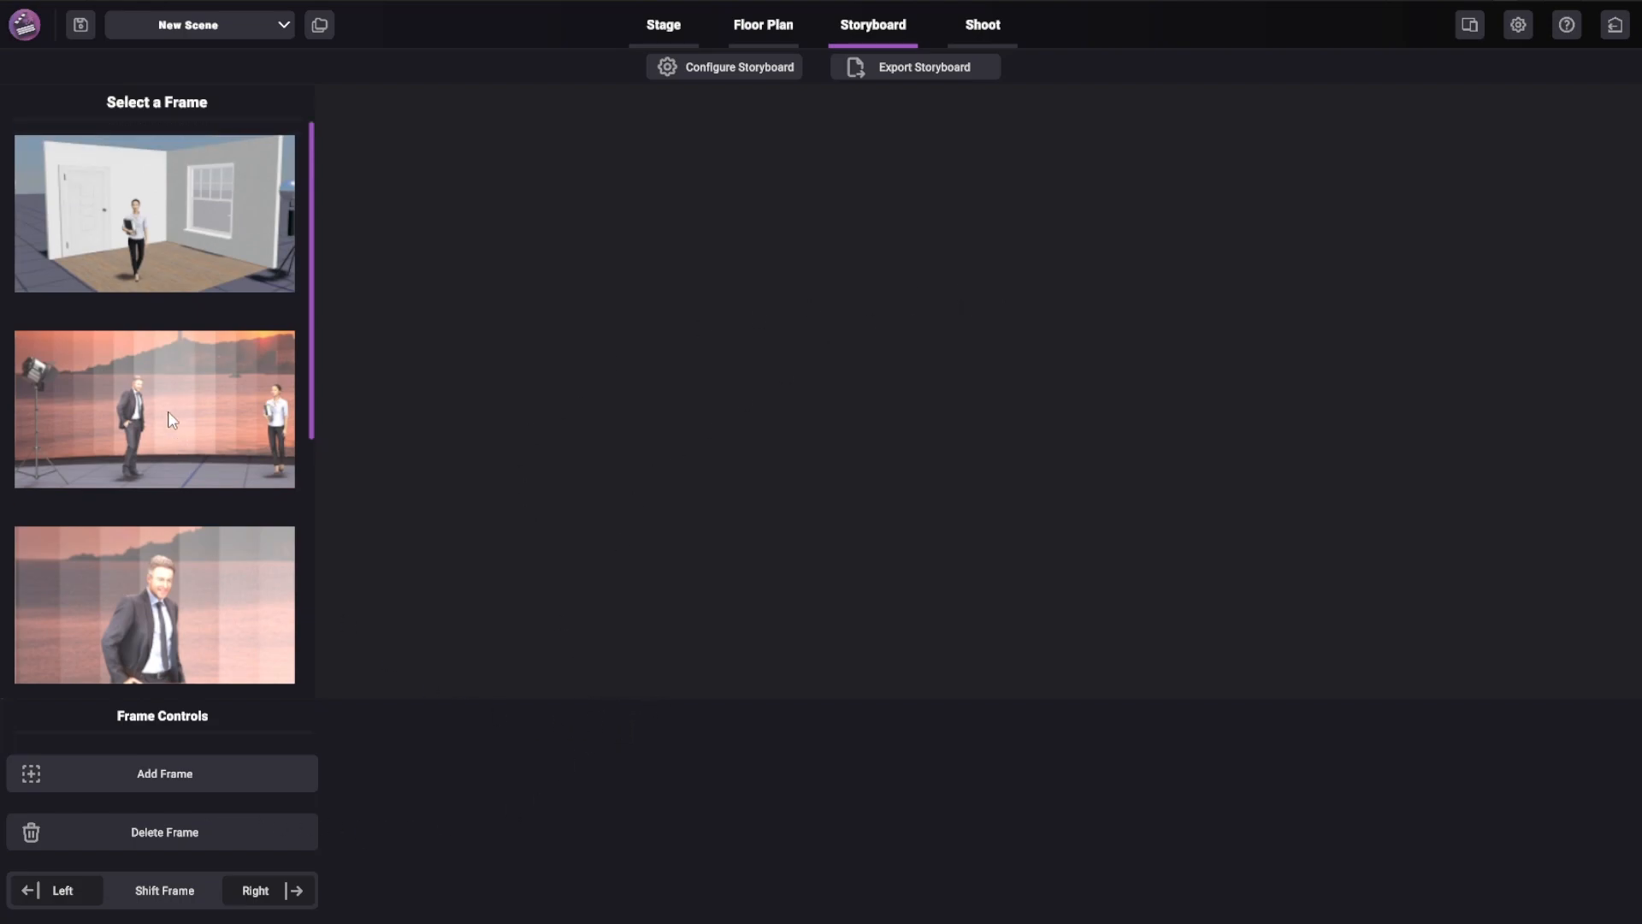
scroll(166, 391, down, 5)
scroll(108, 474, down, 4)
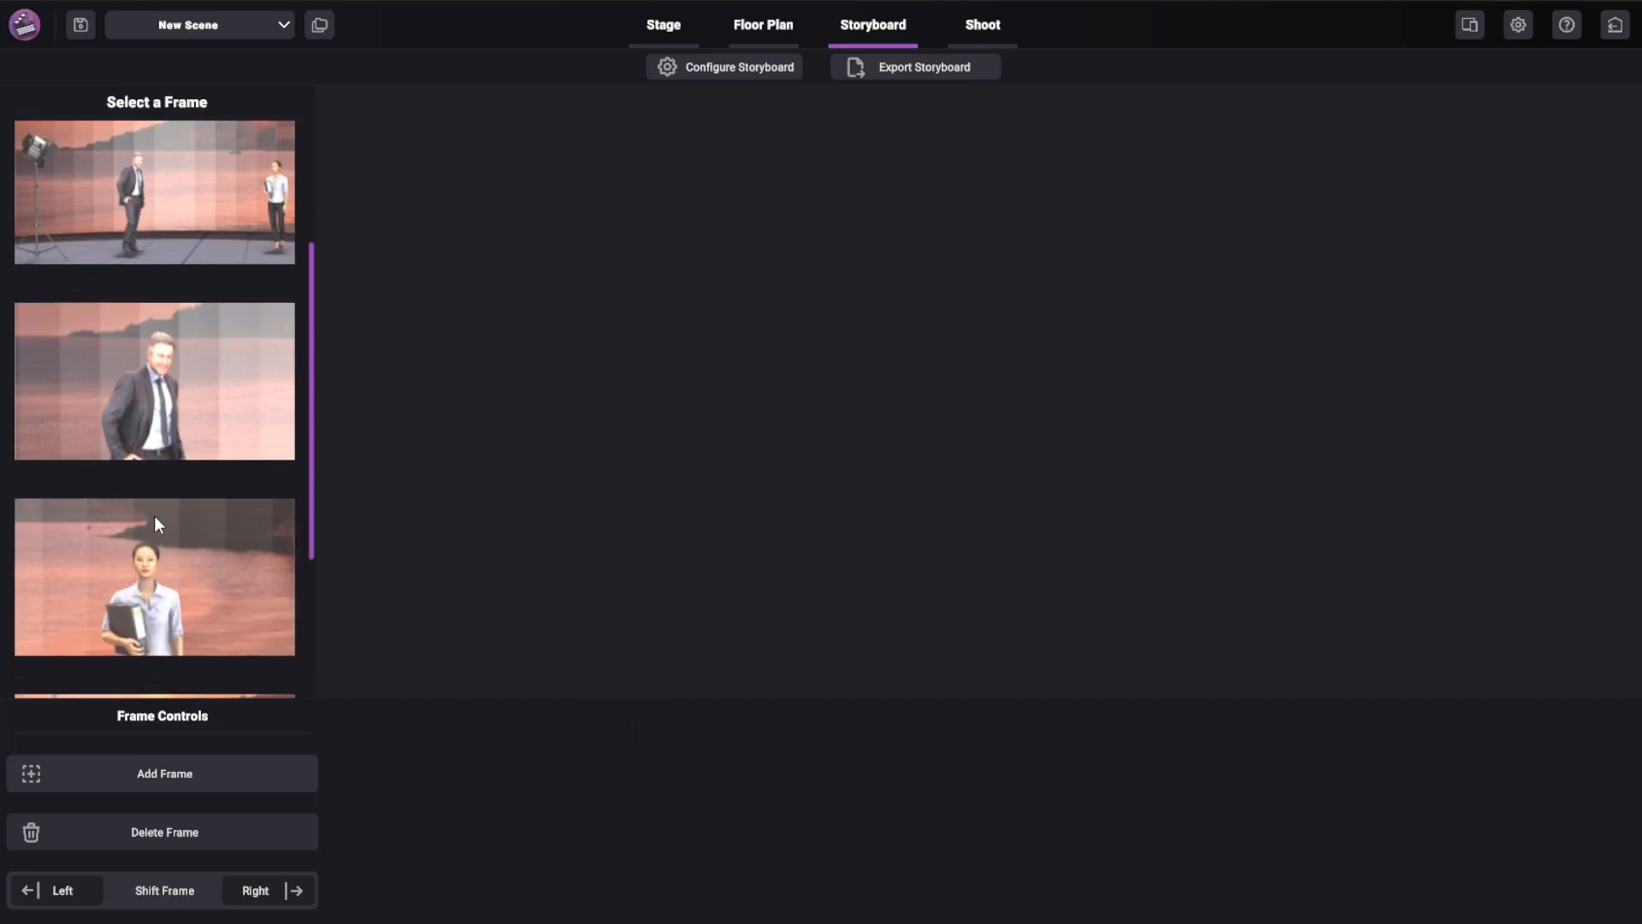
scroll(156, 522, down, 5)
scroll(206, 508, up, 5)
scroll(165, 425, up, 3)
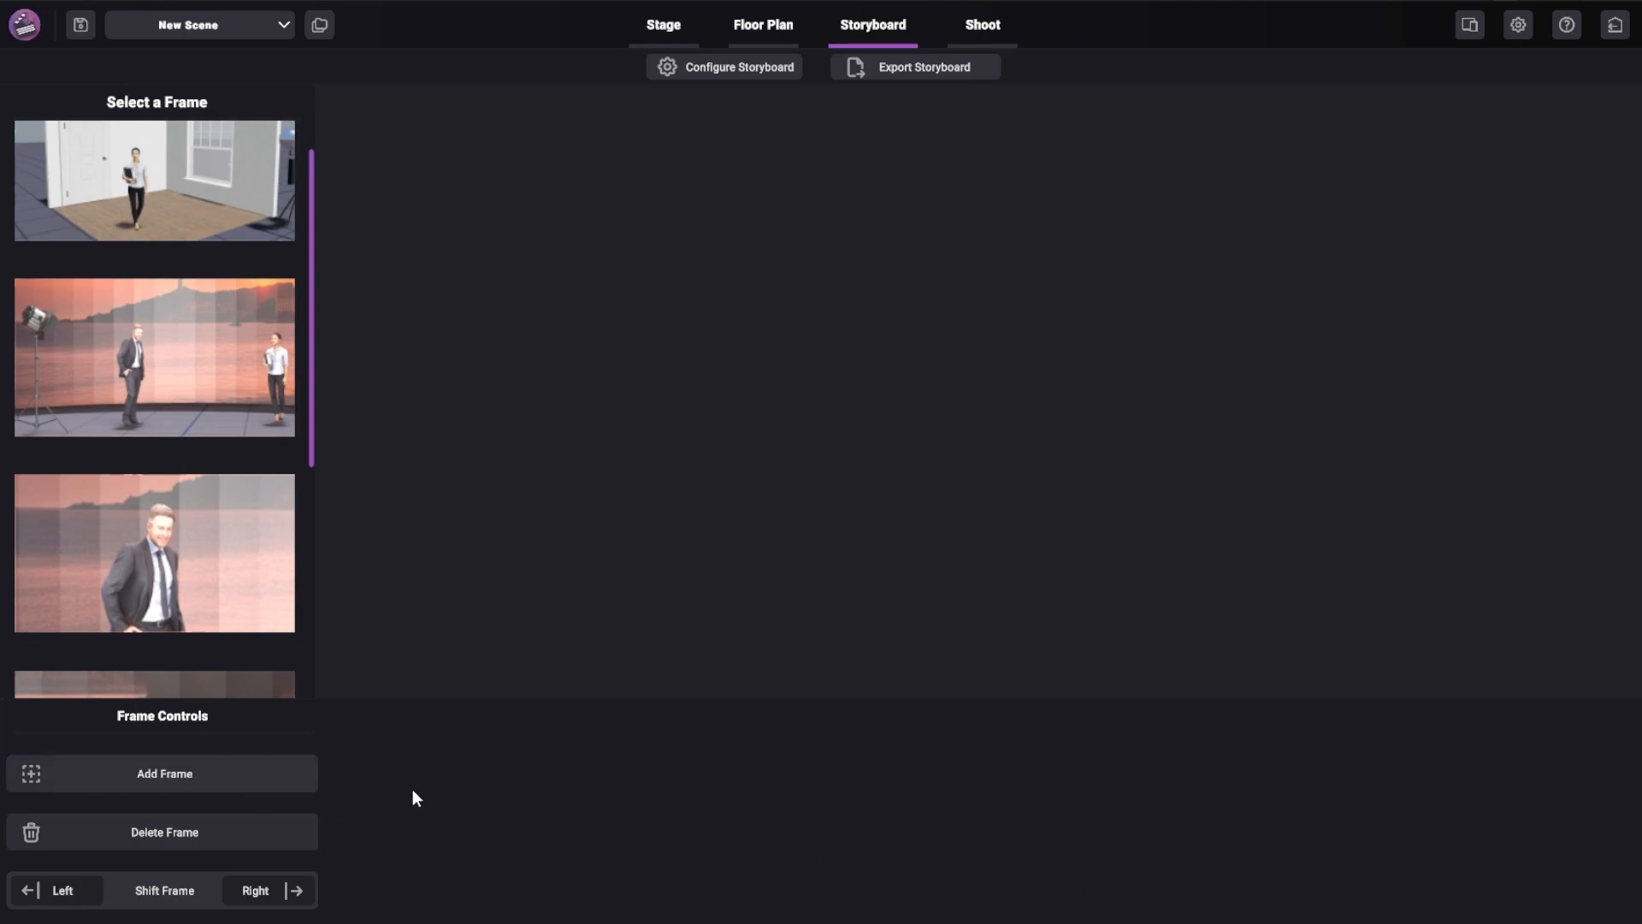
- Add one blank frame to the empty storyboard timeline and select it
click(147, 774)
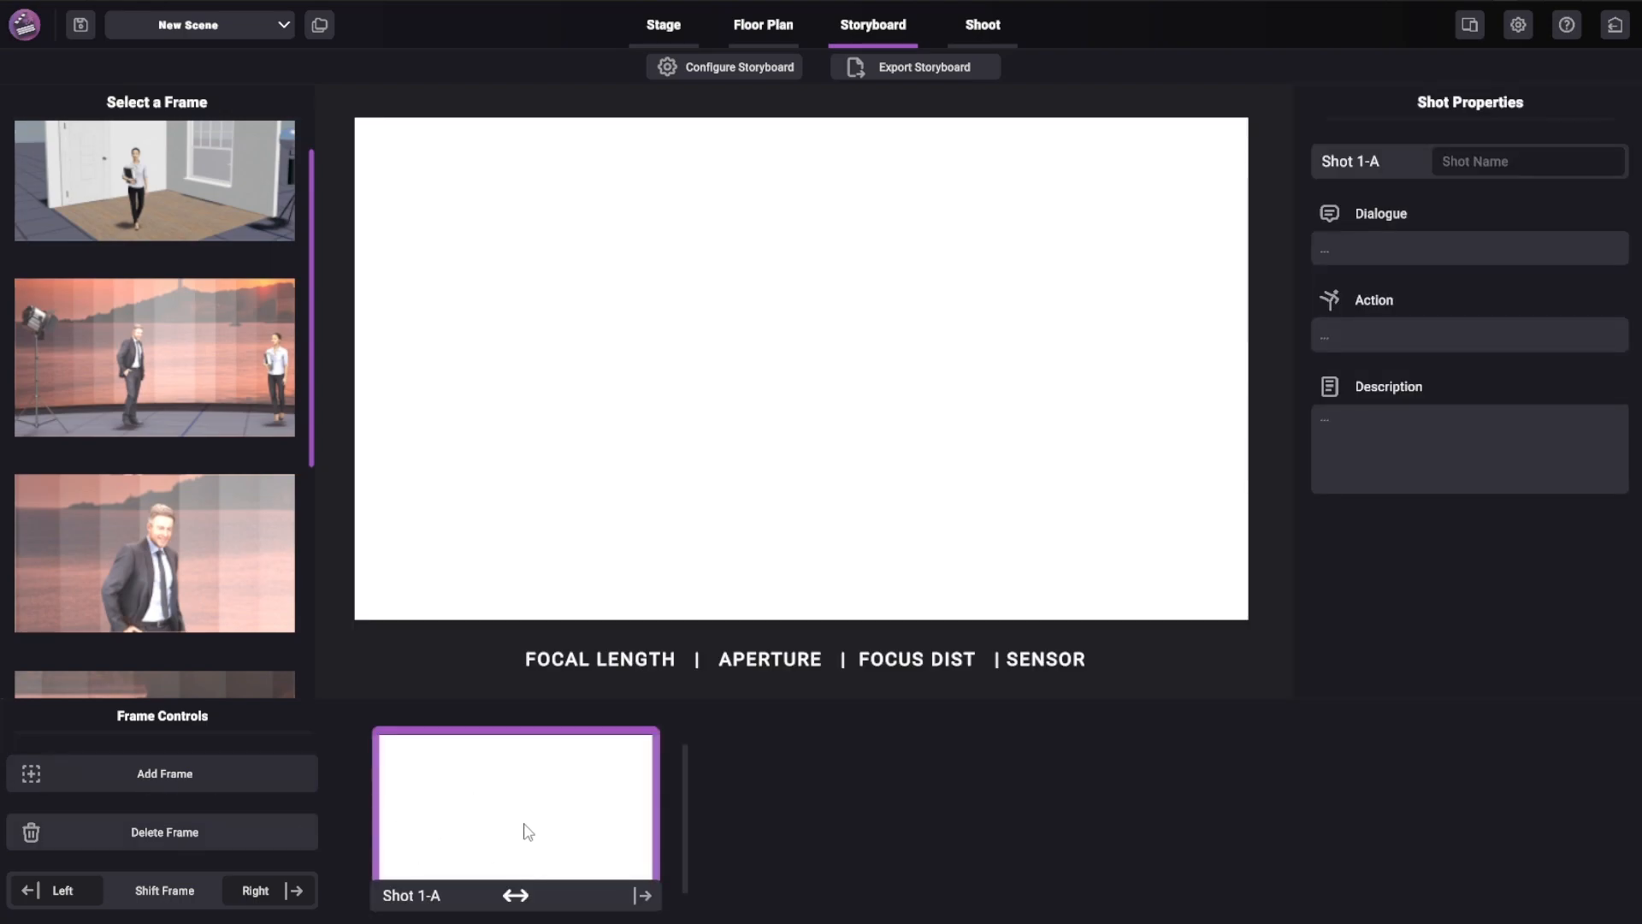
click(518, 854)
click(512, 814)
- Add two more blank frames to the storyboard and delete them again, keeping only Shot 1-A
click(198, 775)
click(198, 775)
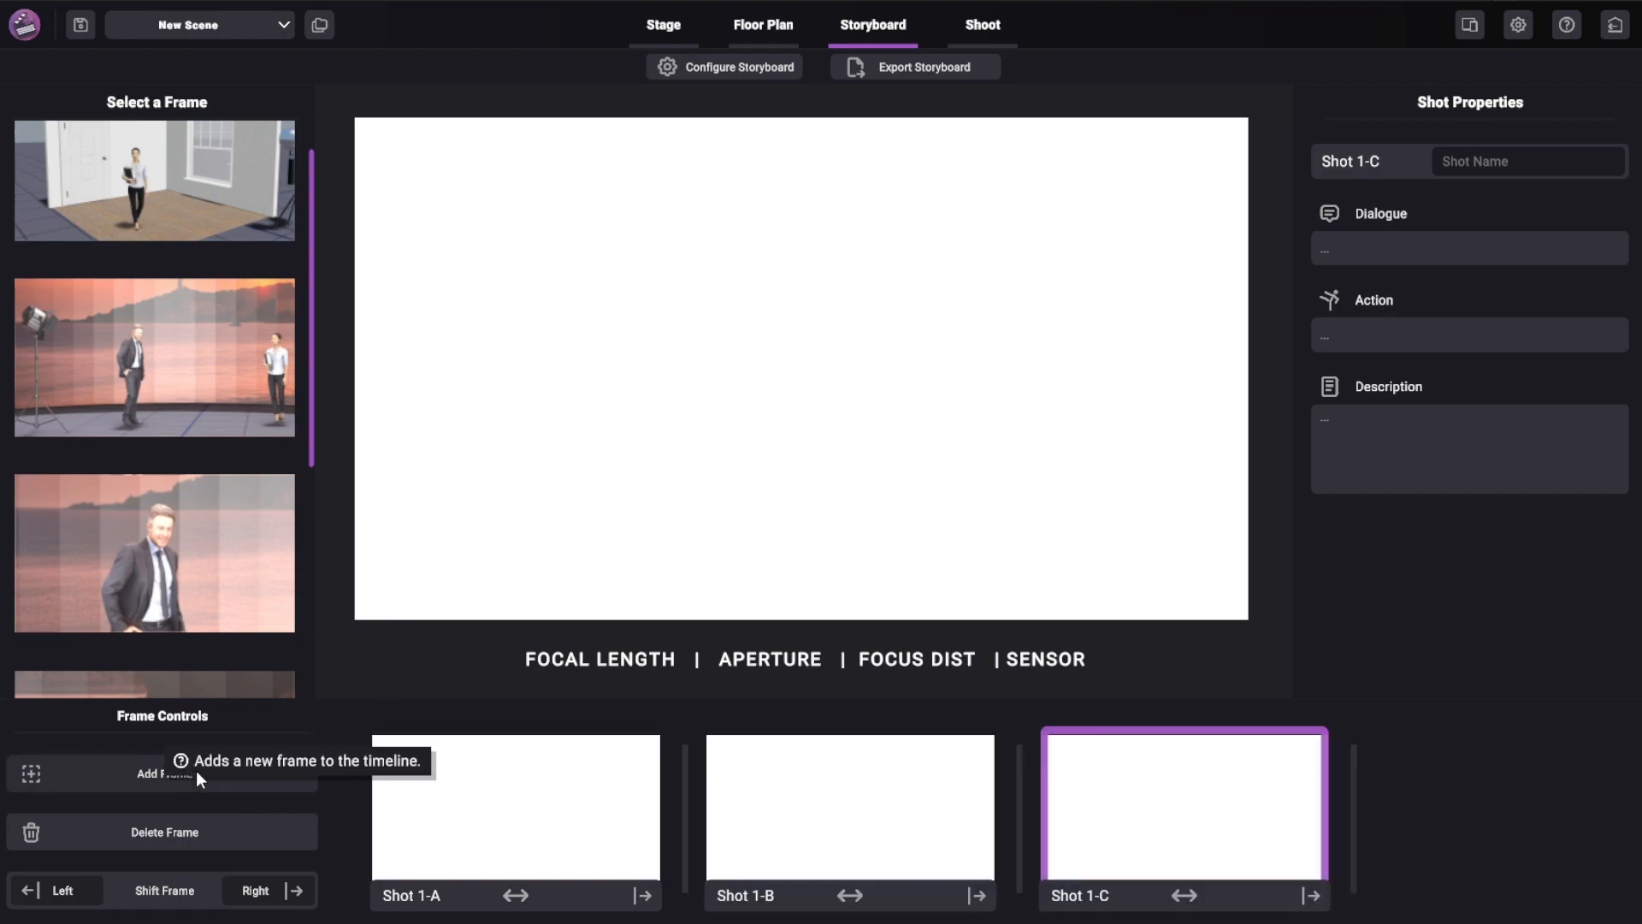
click(177, 832)
click(759, 829)
click(117, 826)
- Assign the close-up image of the man in the suit to storyboard frame Shot 1-A
click(516, 847)
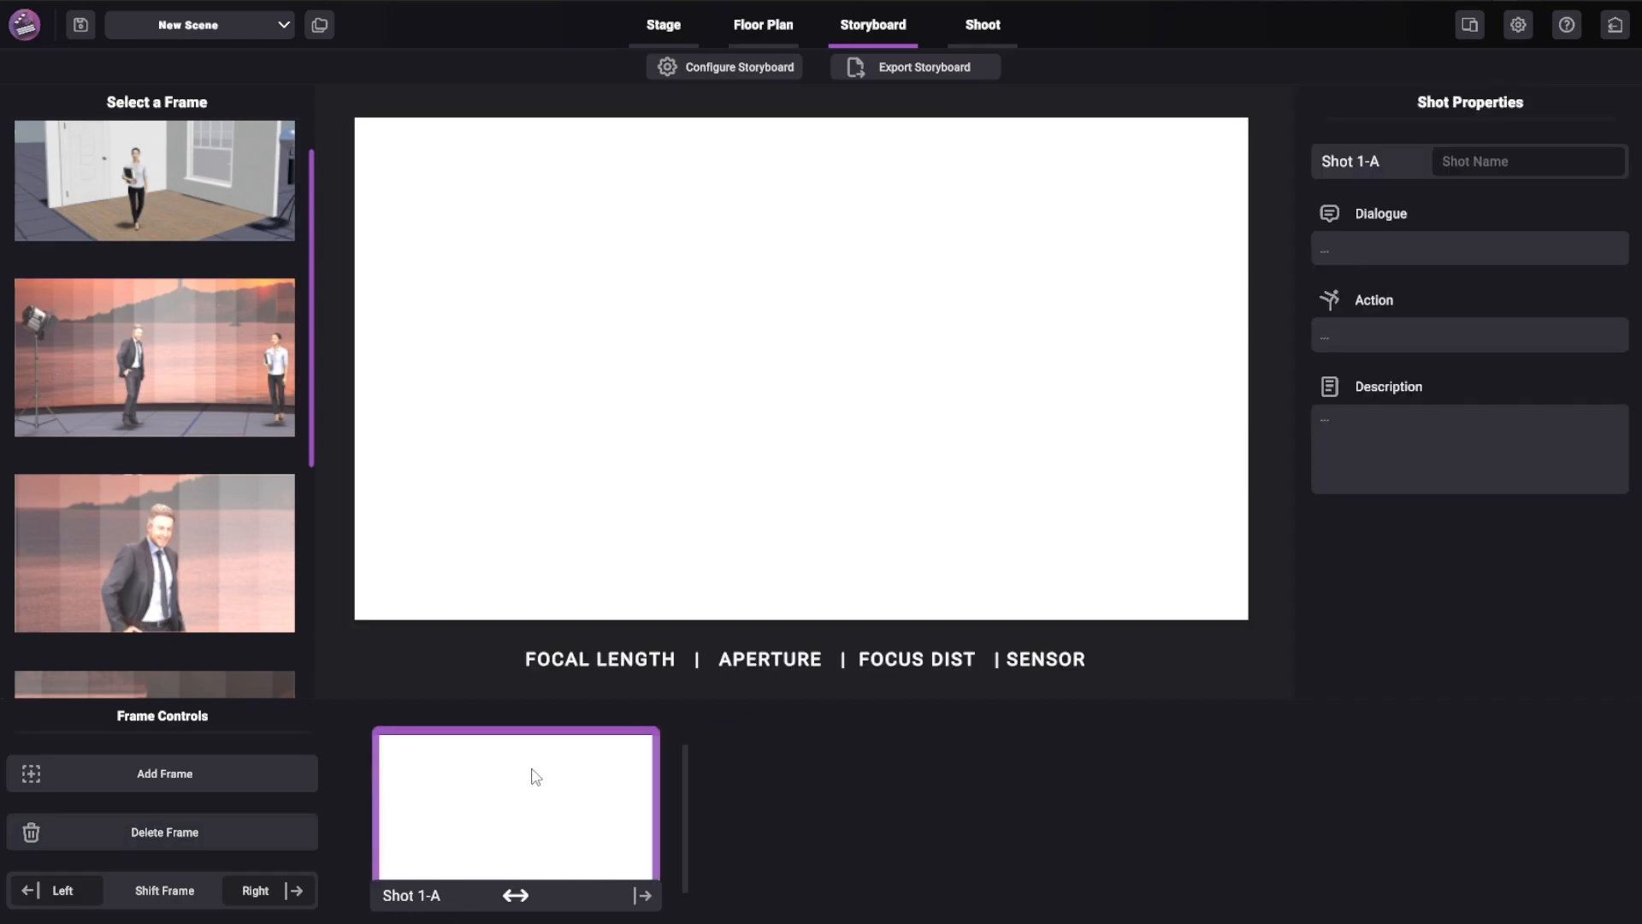
scroll(113, 486, down, 2)
click(152, 440)
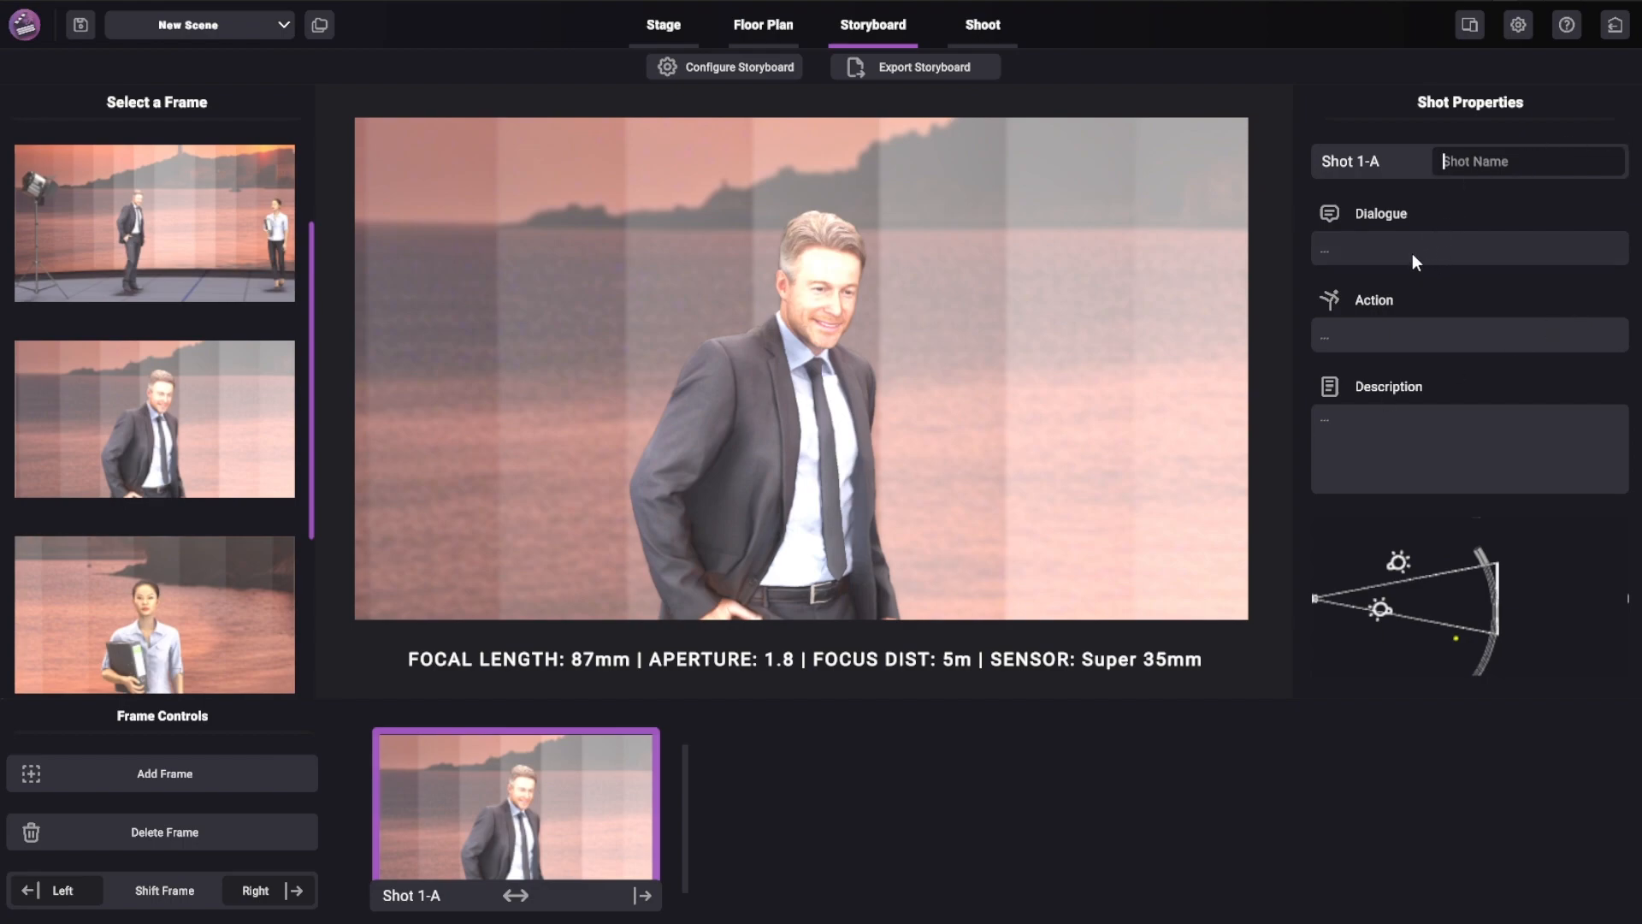
- Review the Dialogue, Action and Description fields of Shot 1-A without filling them in
click(1451, 250)
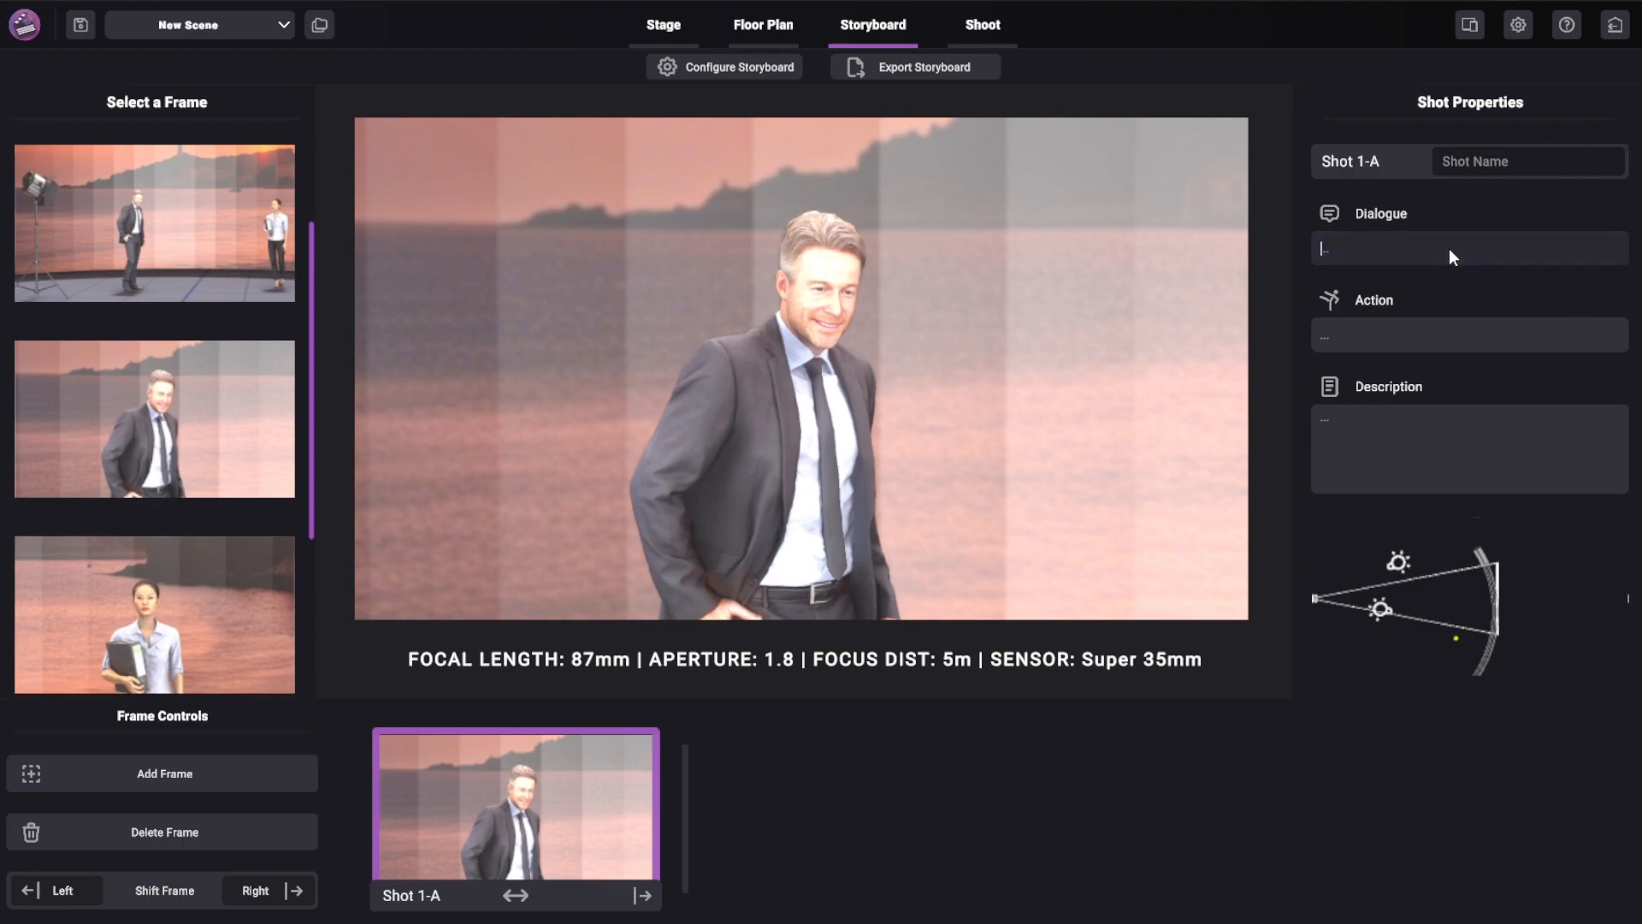
click(1420, 327)
click(1420, 428)
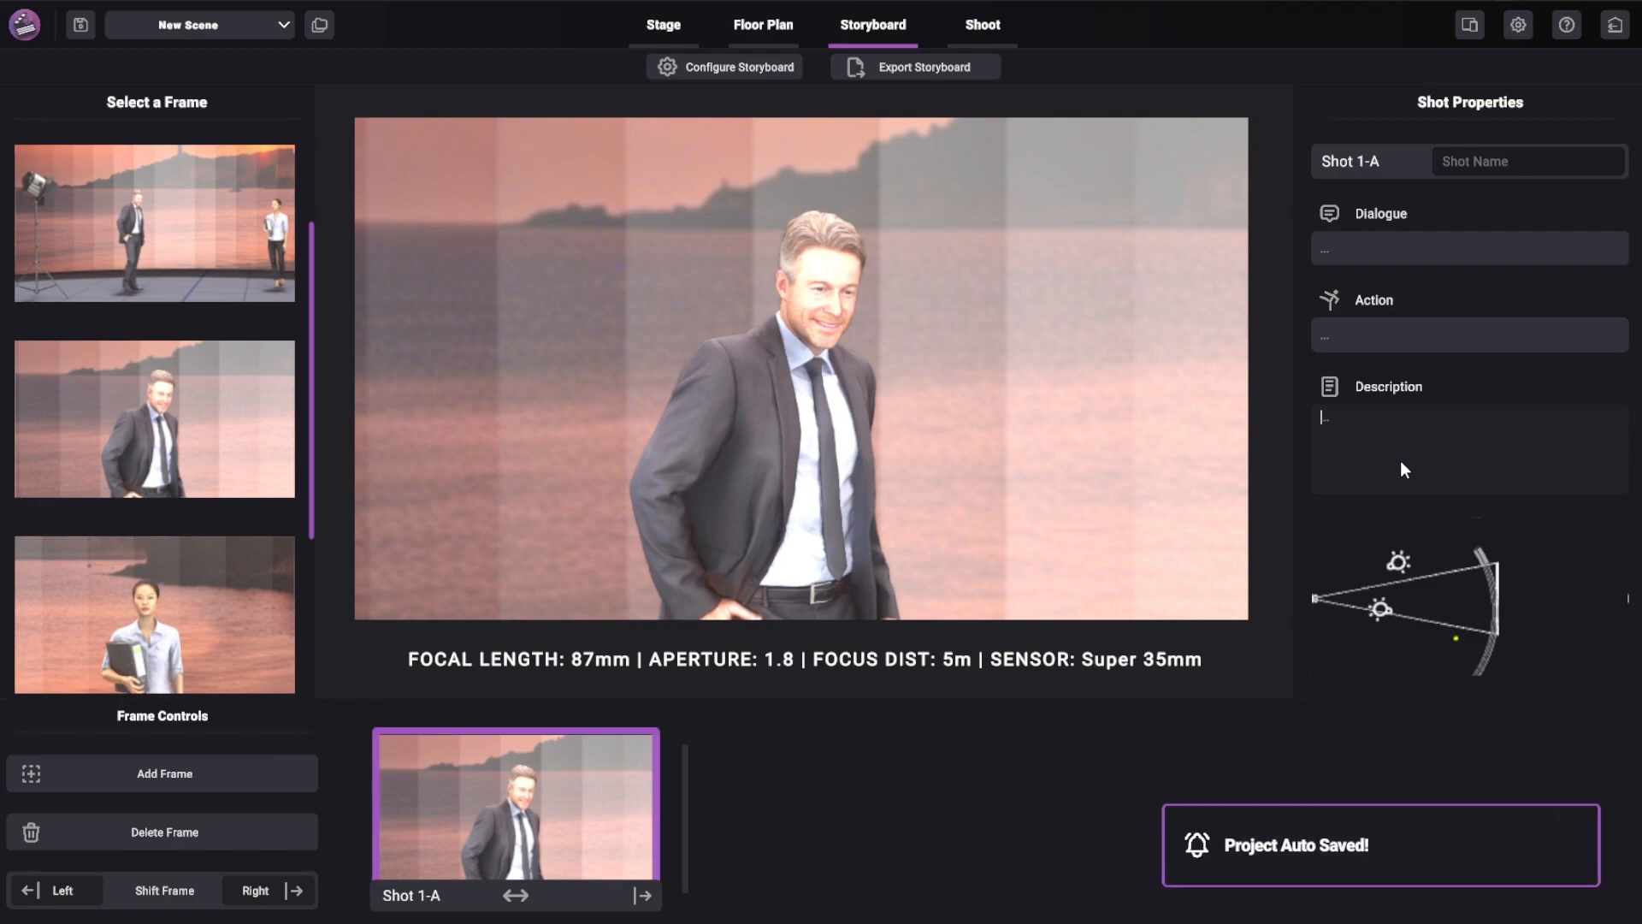
- Add frame Shot 1-B with the woman's close-up and frame Shot 1-C with the wide image including the studio light
click(224, 766)
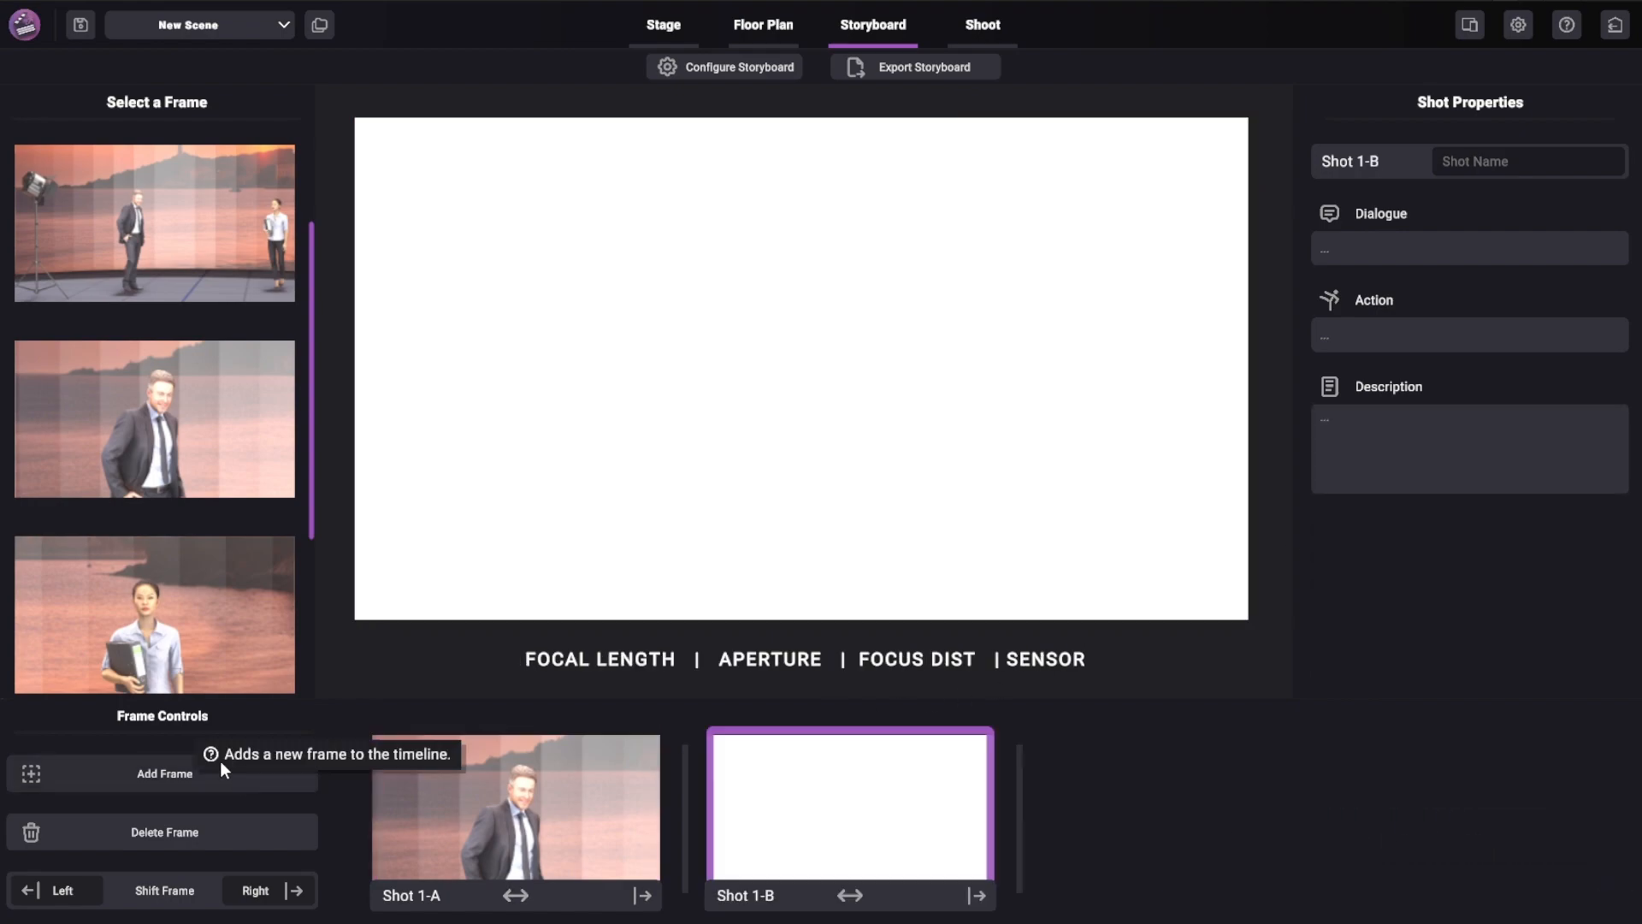
click(188, 621)
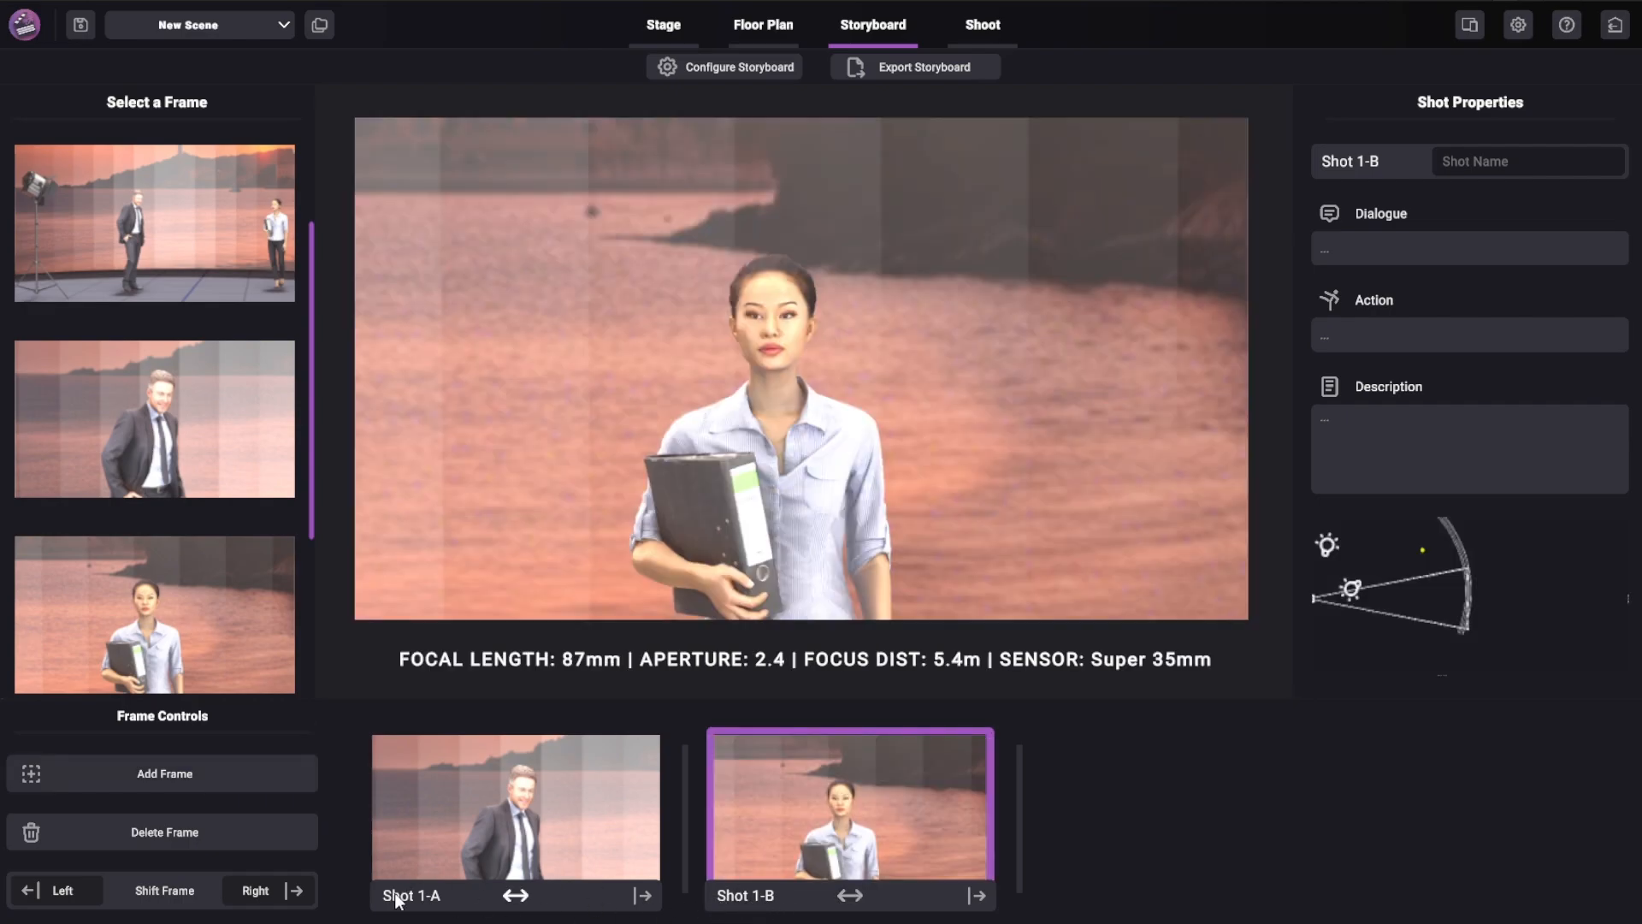
click(227, 782)
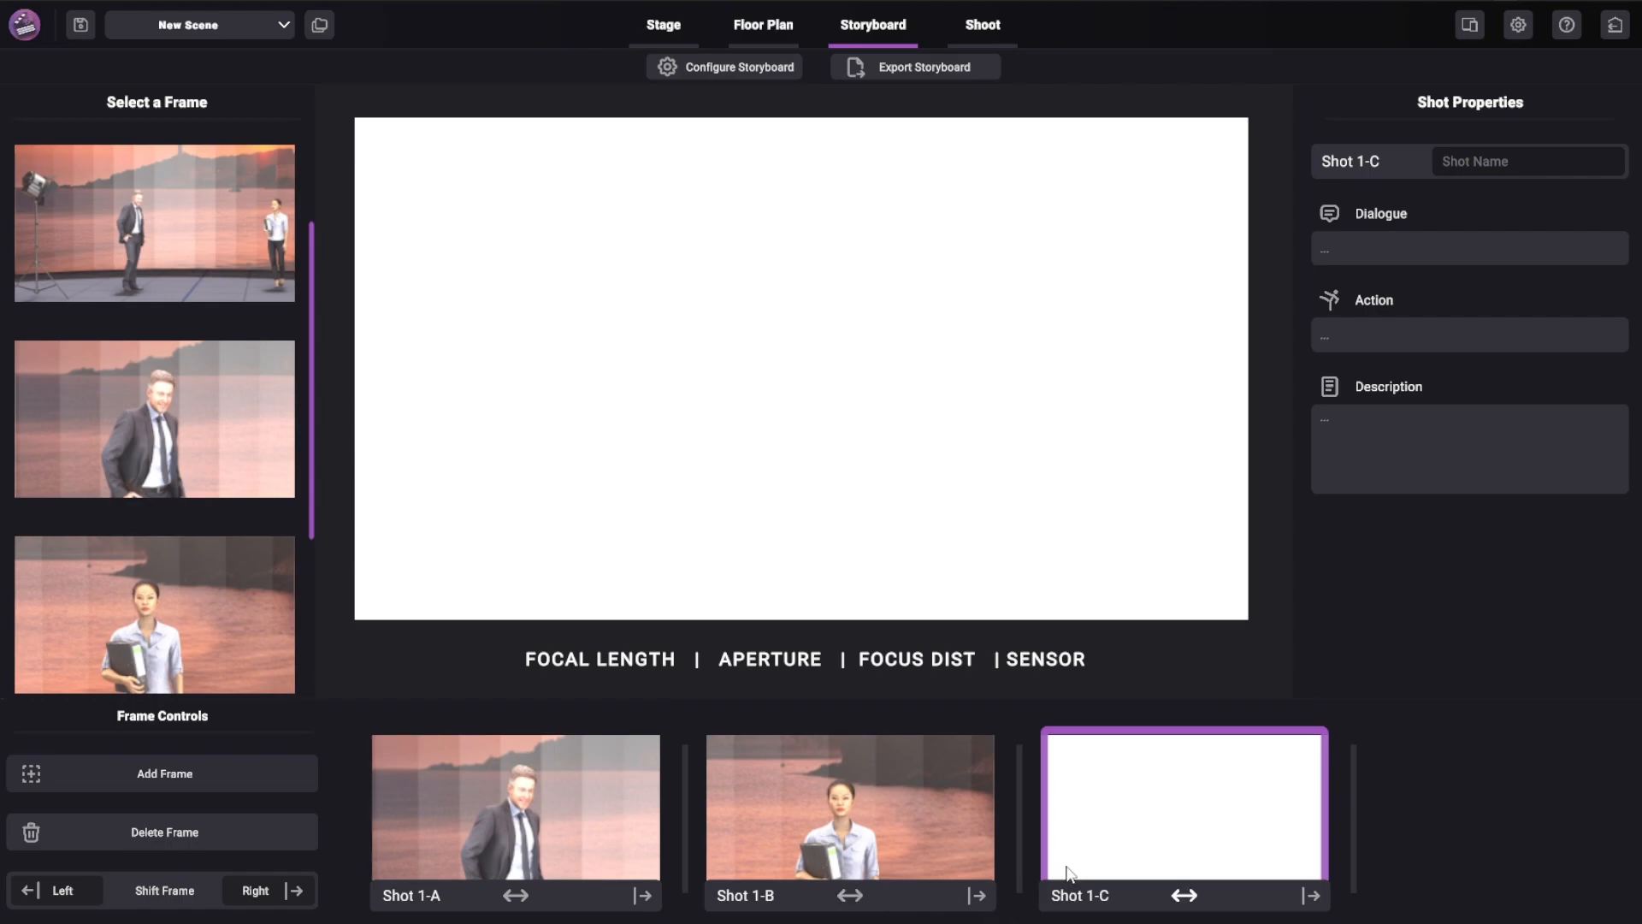
click(166, 248)
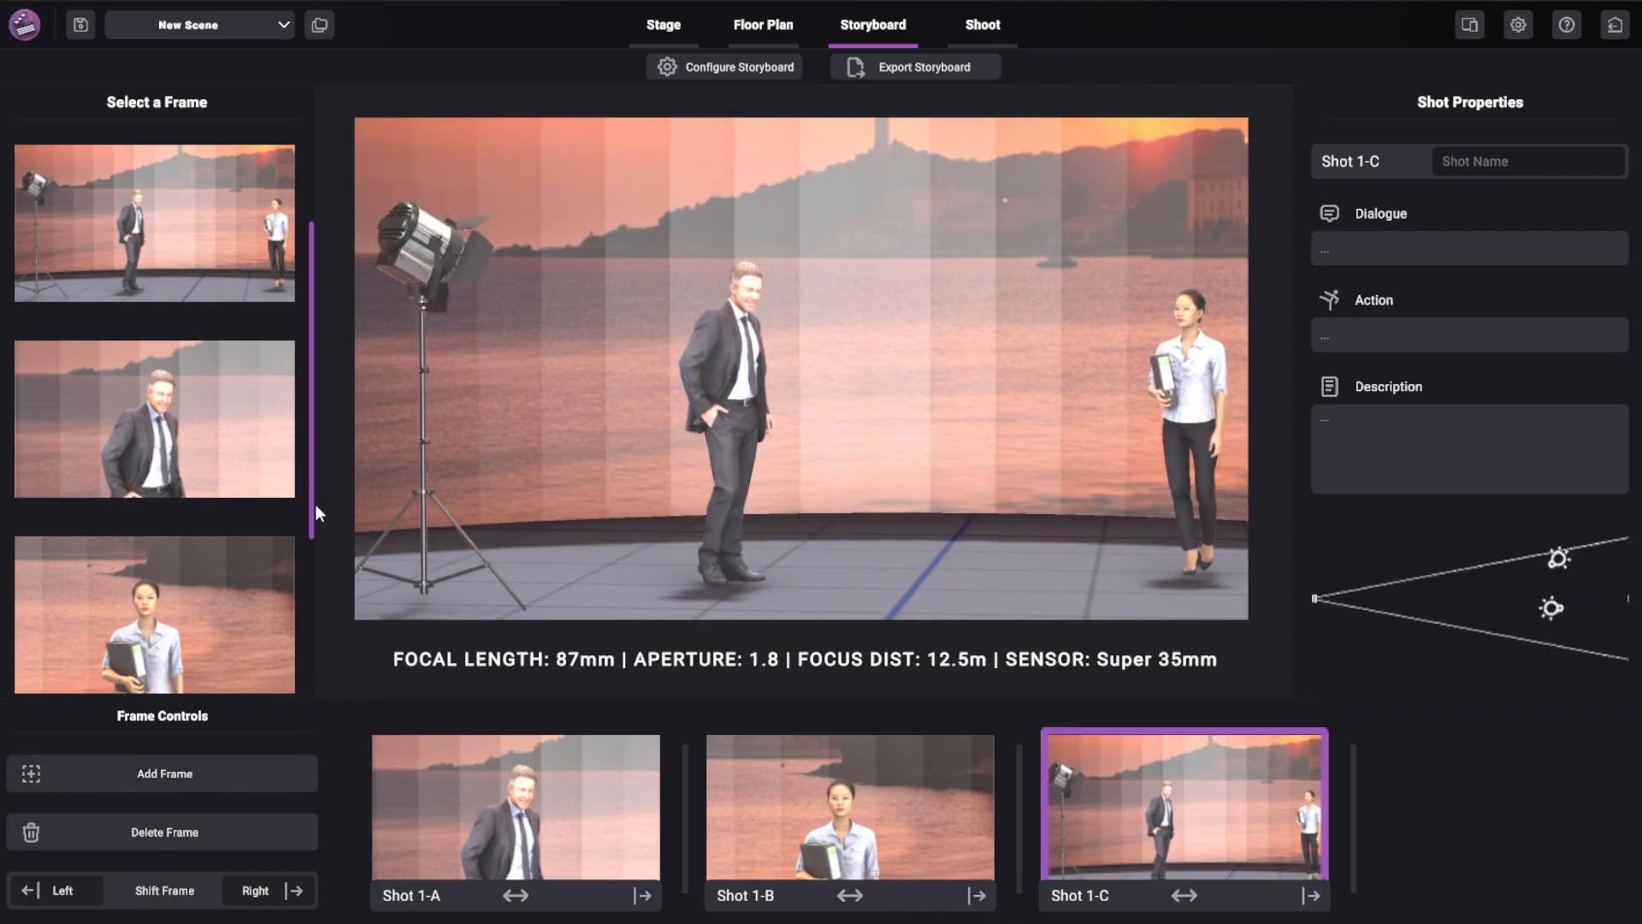
click(619, 788)
click(932, 804)
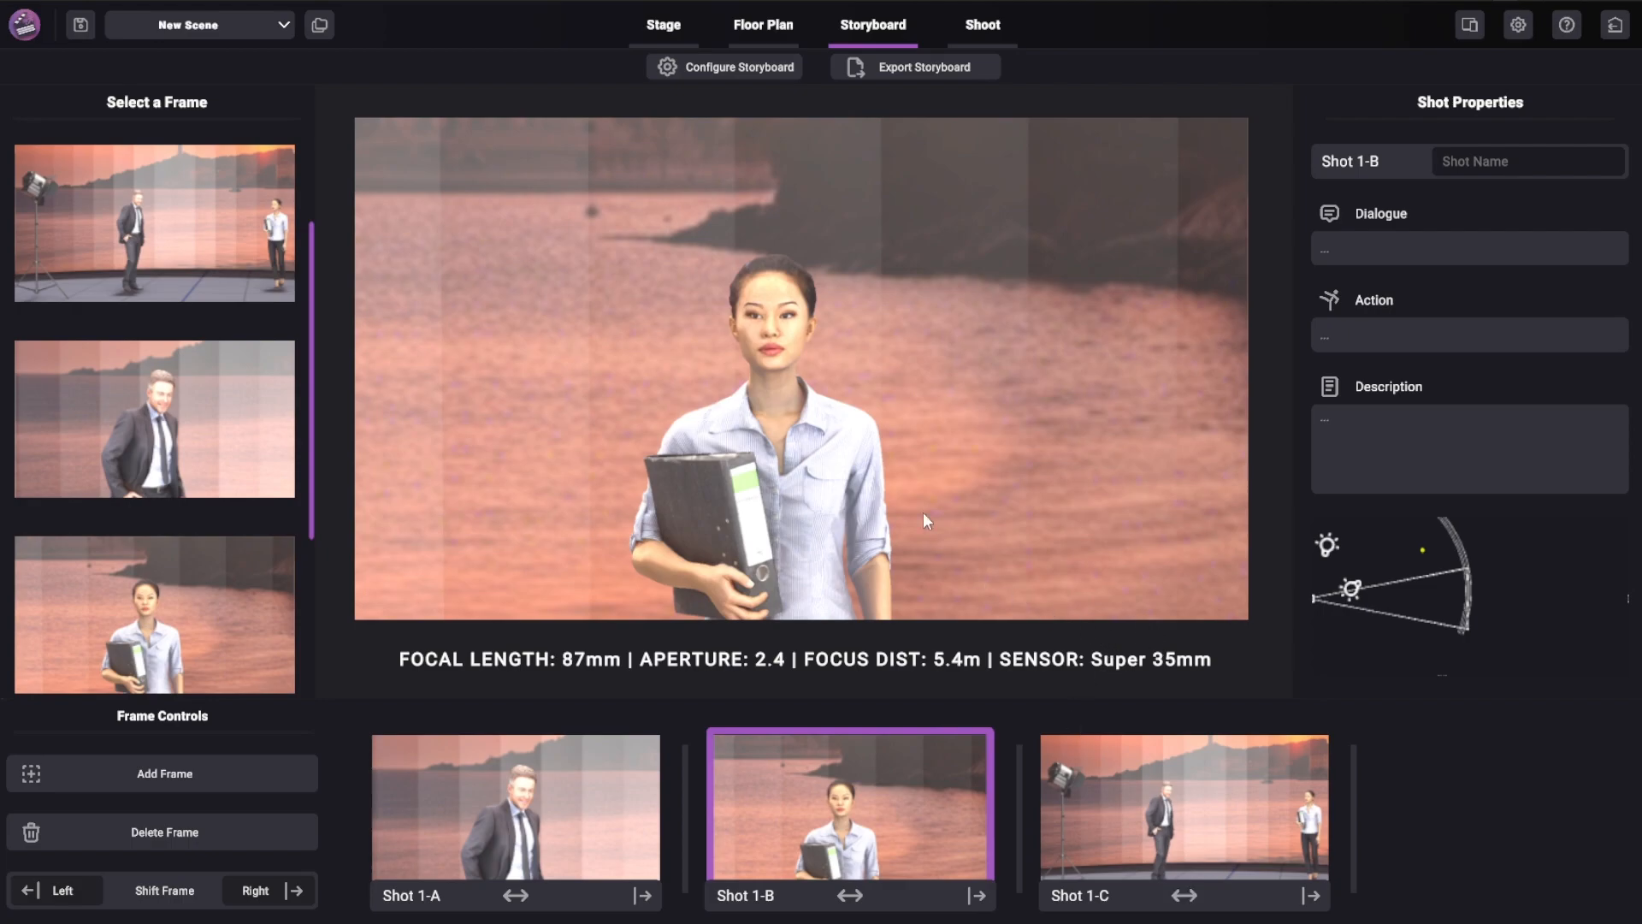
- Set the storyboard's shot naming prefix to # and its scene number format to 01
click(718, 69)
drag(561, 243, 900, 233)
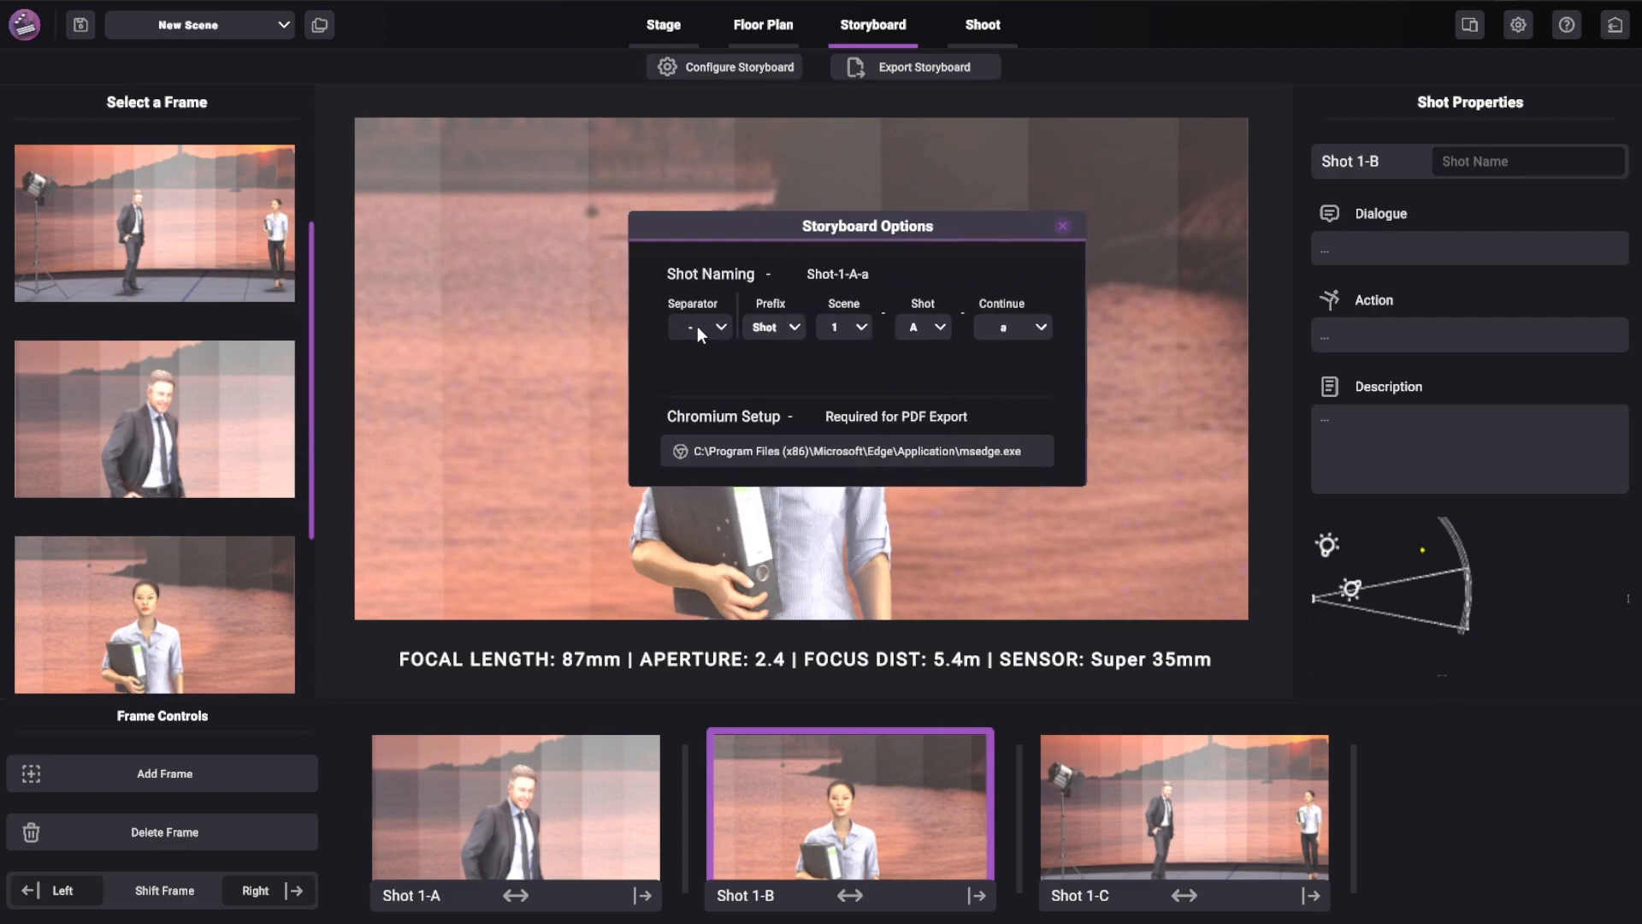
click(774, 329)
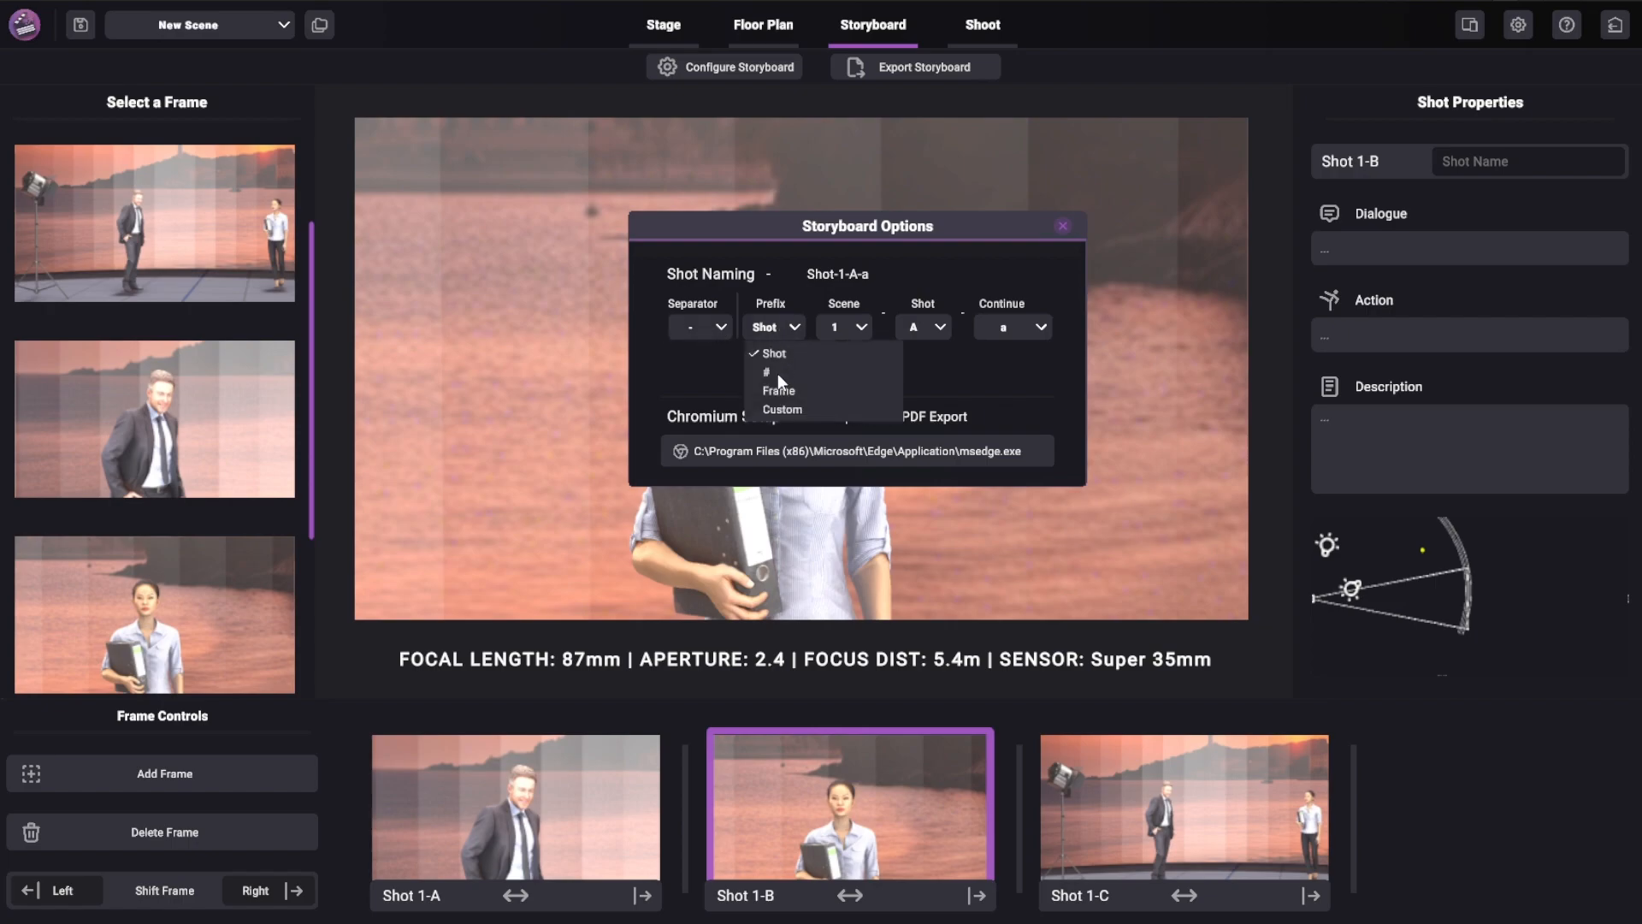
click(776, 374)
click(867, 328)
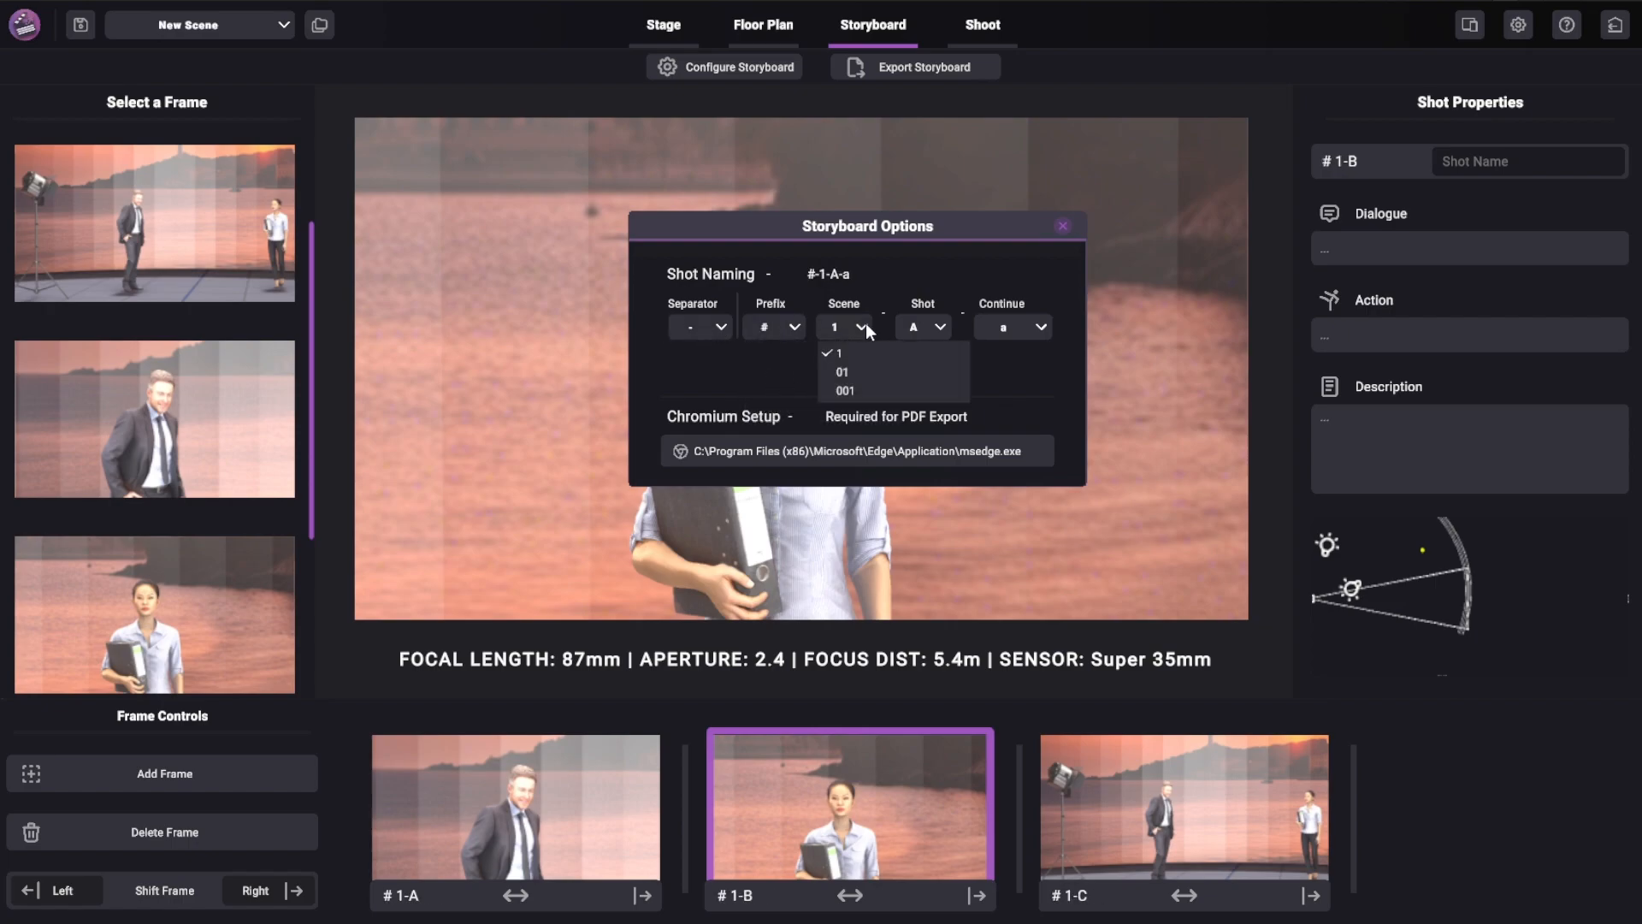
click(843, 370)
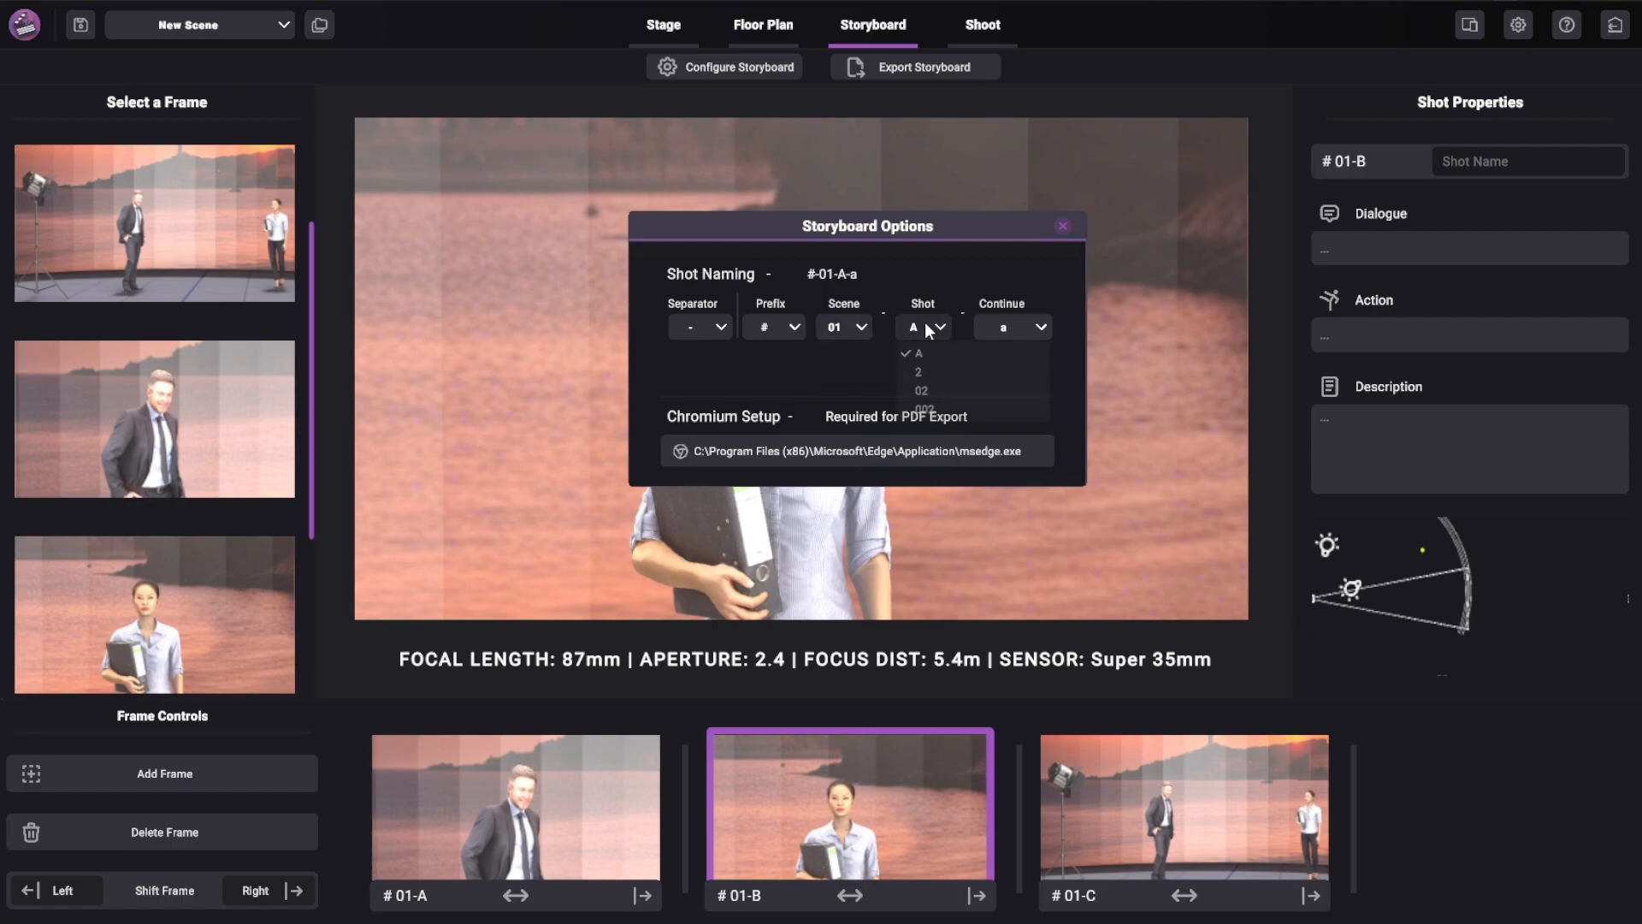
- Look through the Shot, Continue and Separator choices of the shot naming scheme
click(926, 324)
click(1027, 317)
click(1021, 332)
click(917, 322)
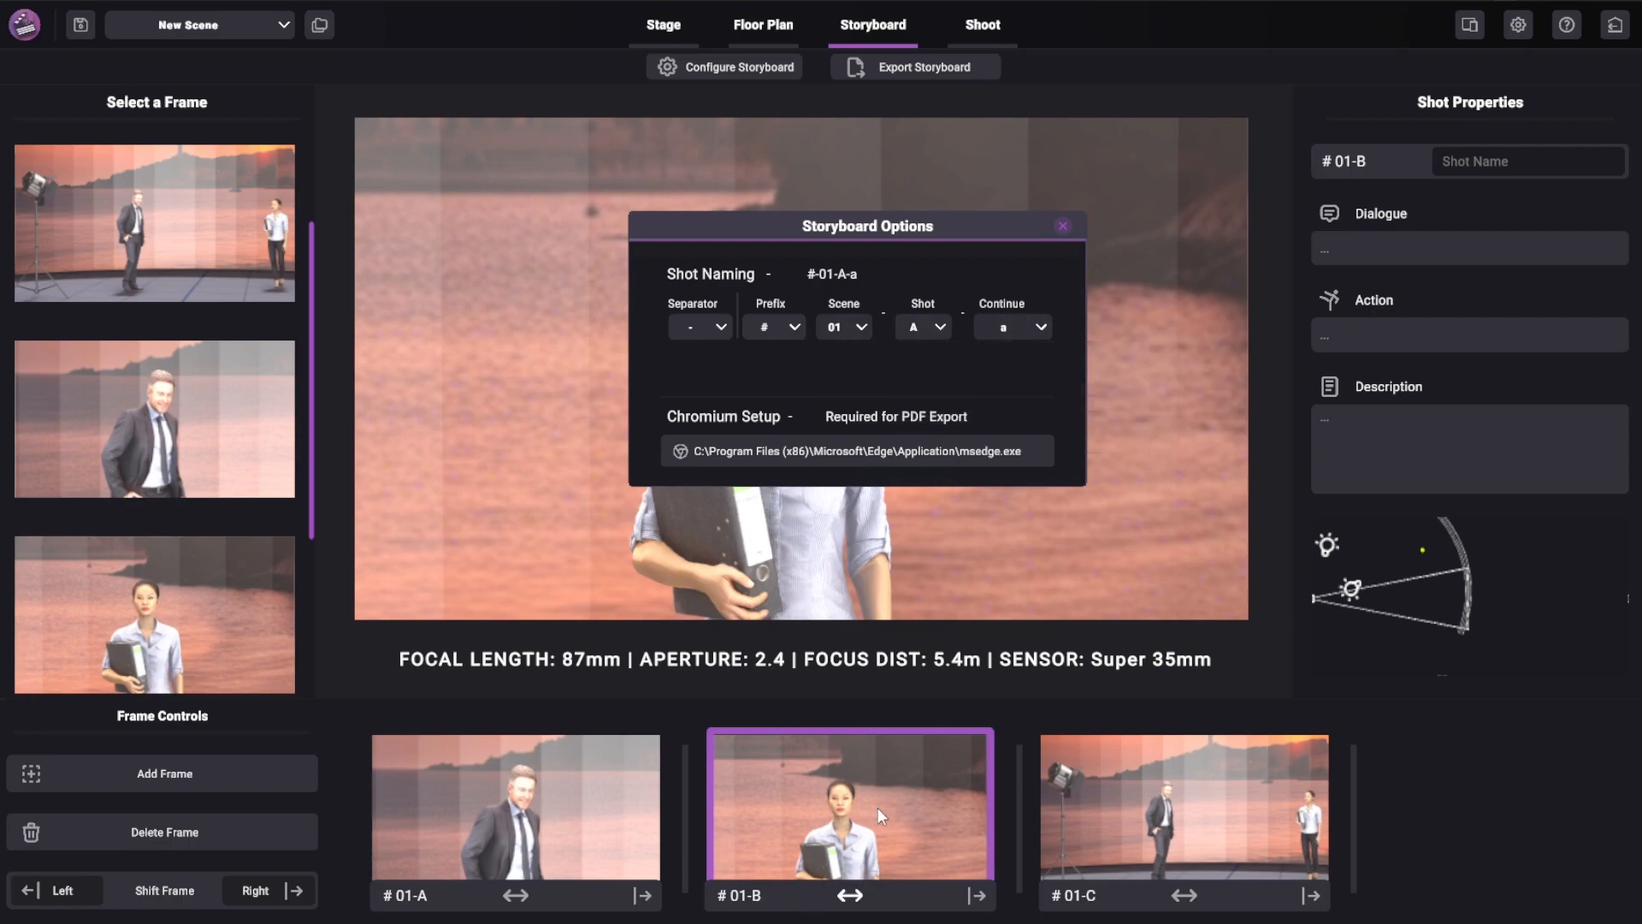
click(699, 326)
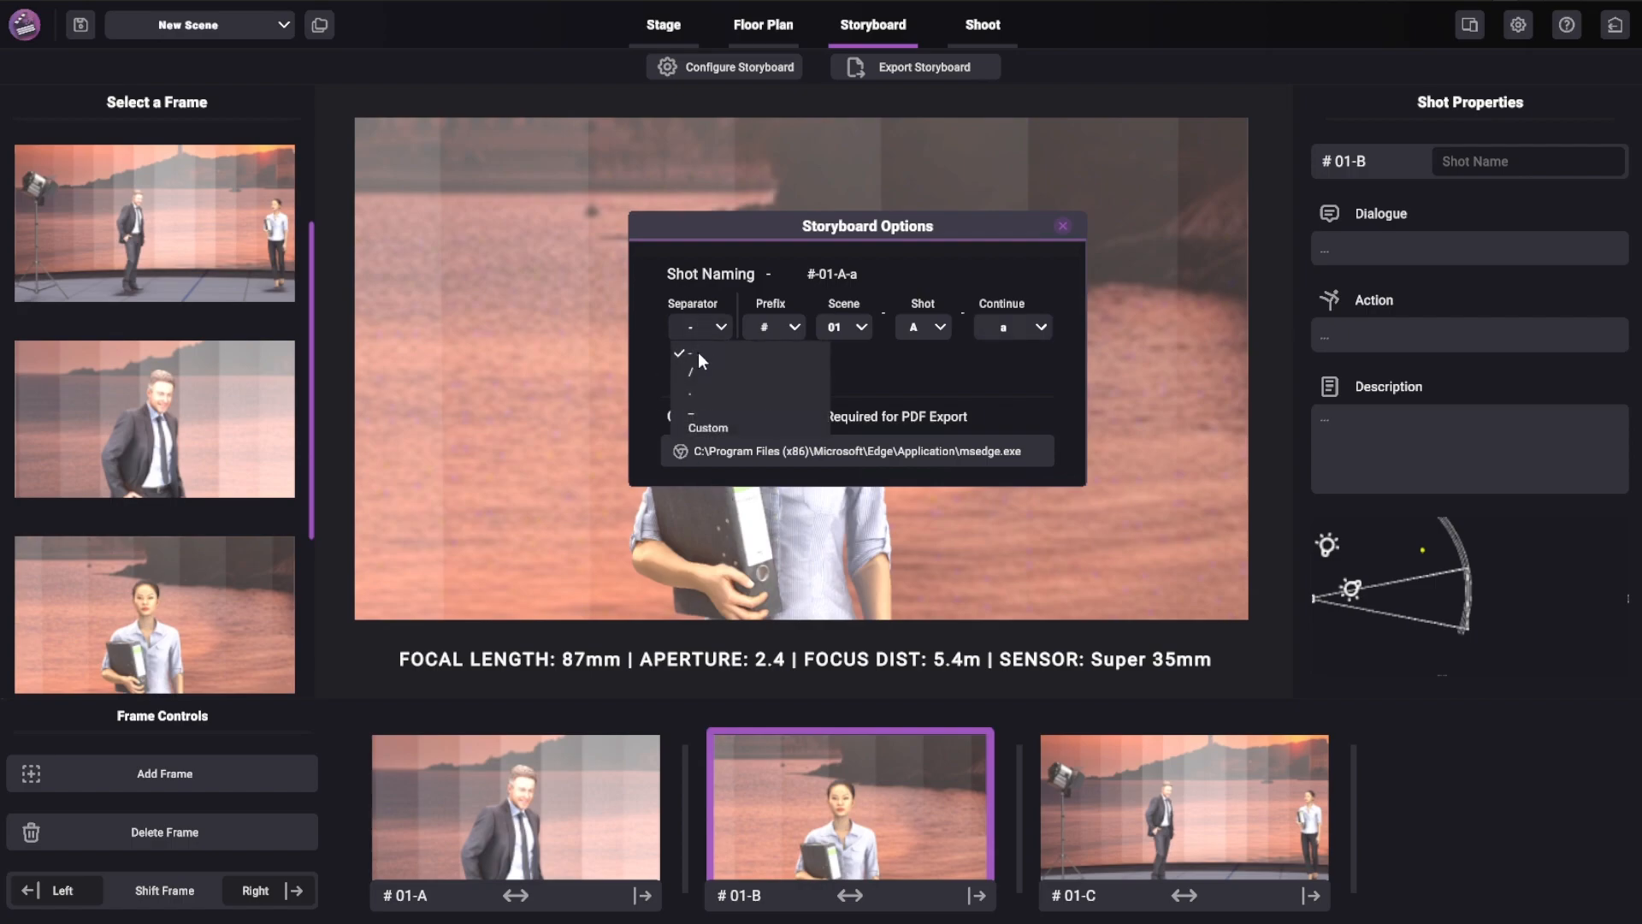
- Set the shot naming prefix to Shot and close the storyboard options
click(777, 322)
click(771, 326)
click(774, 354)
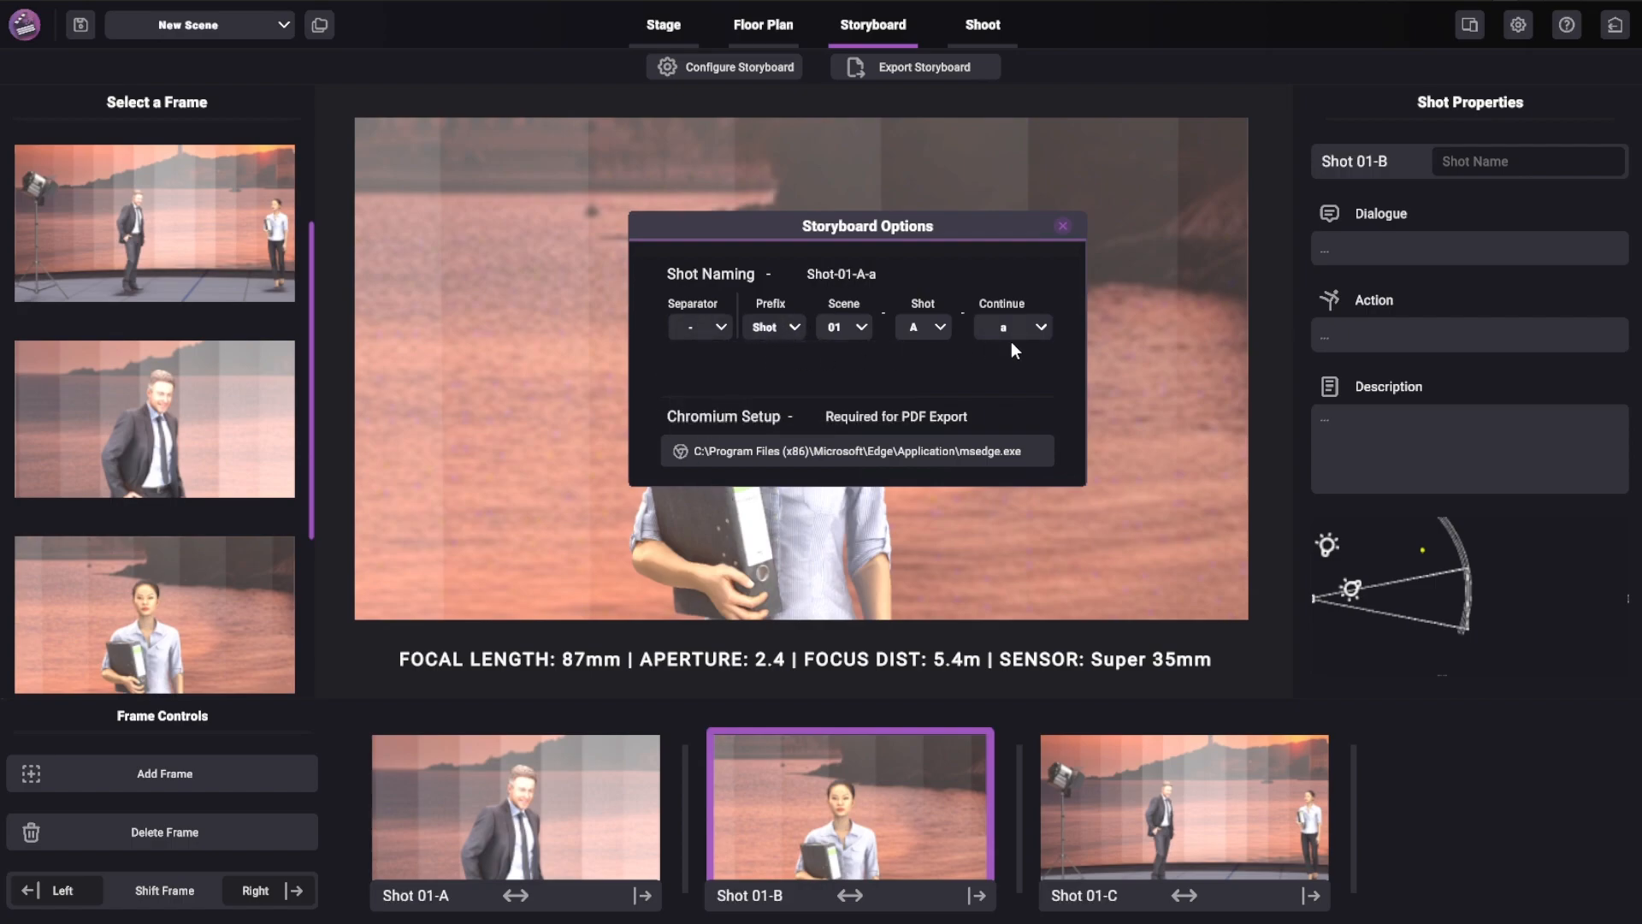
click(1061, 227)
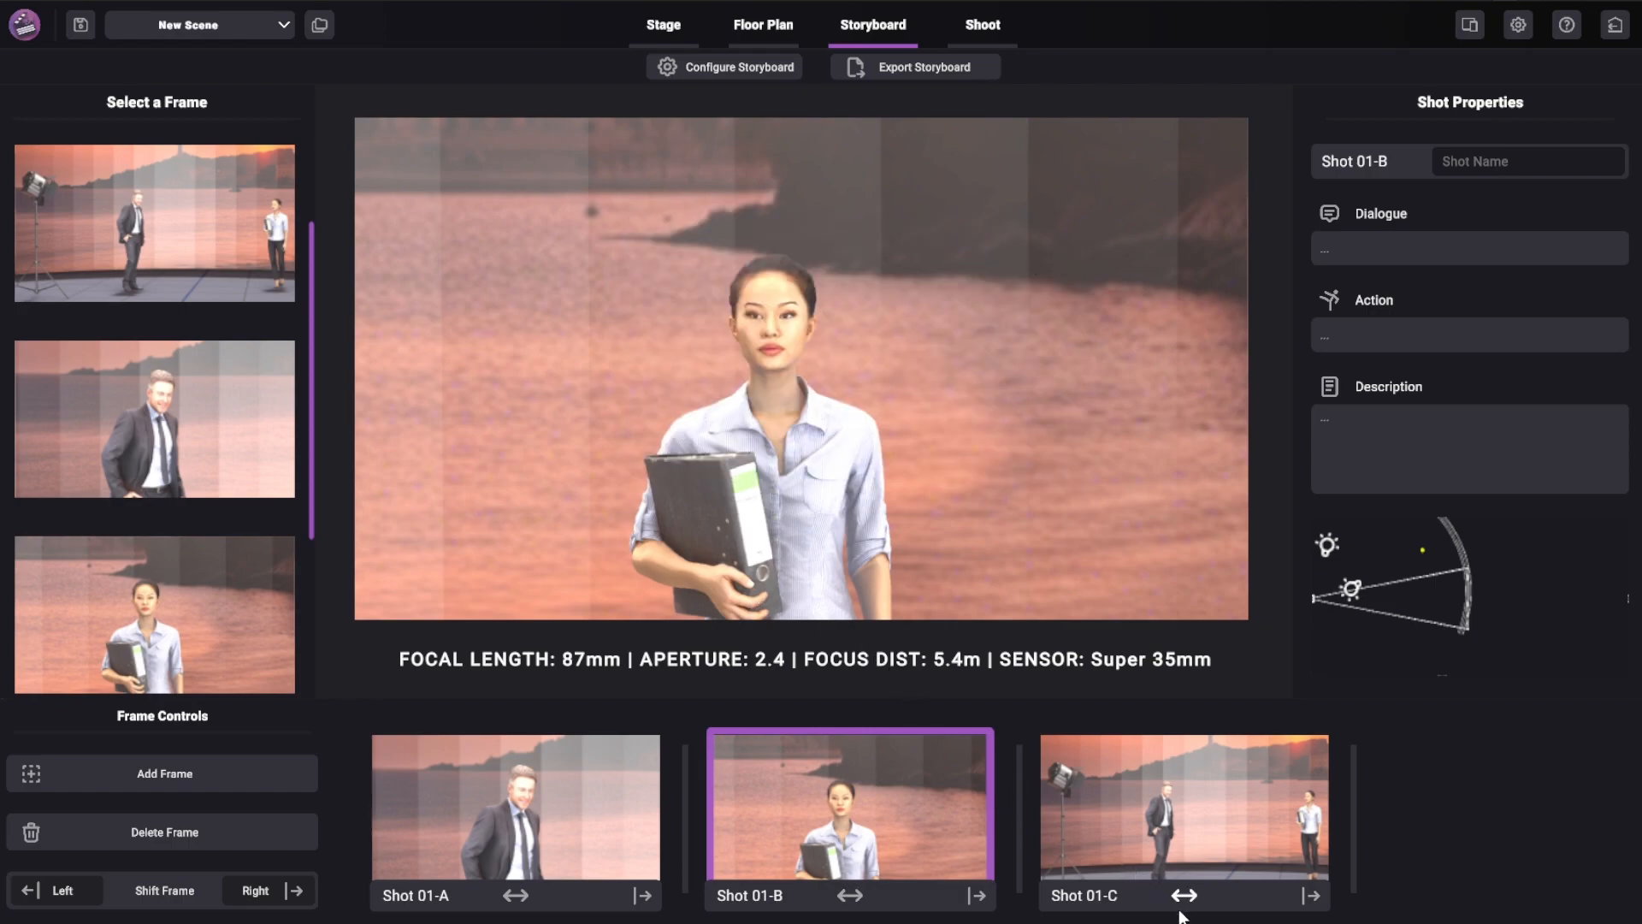
- Move the wide frame with the studio light to the start of the storyboard and continue its shot into the next frame
drag(1184, 894, 847, 890)
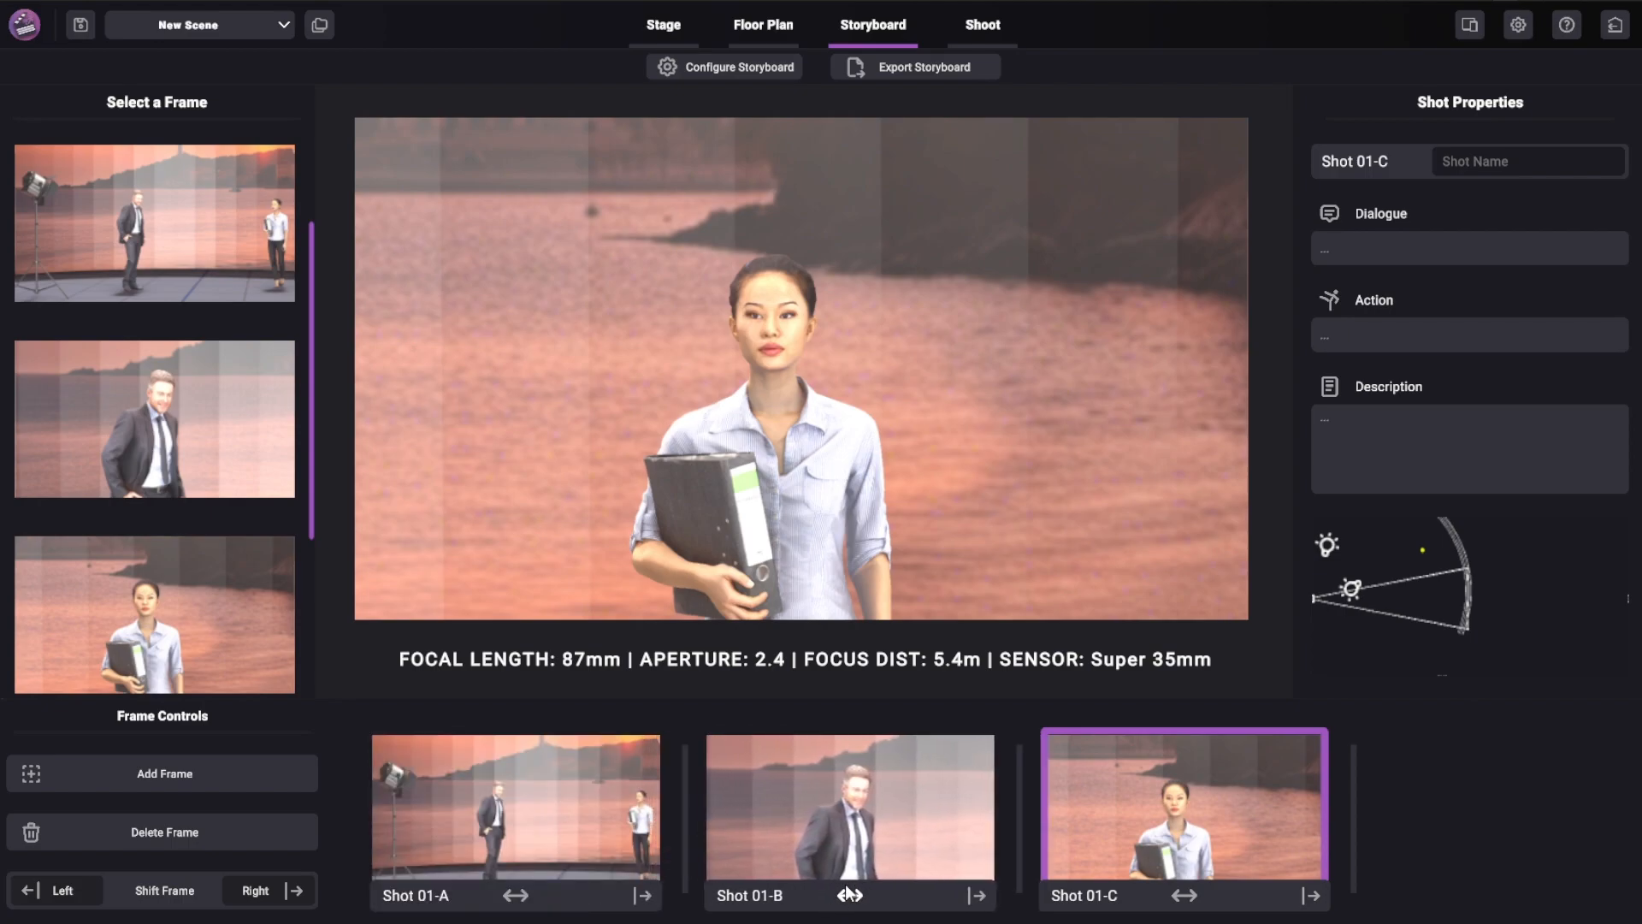
click(517, 848)
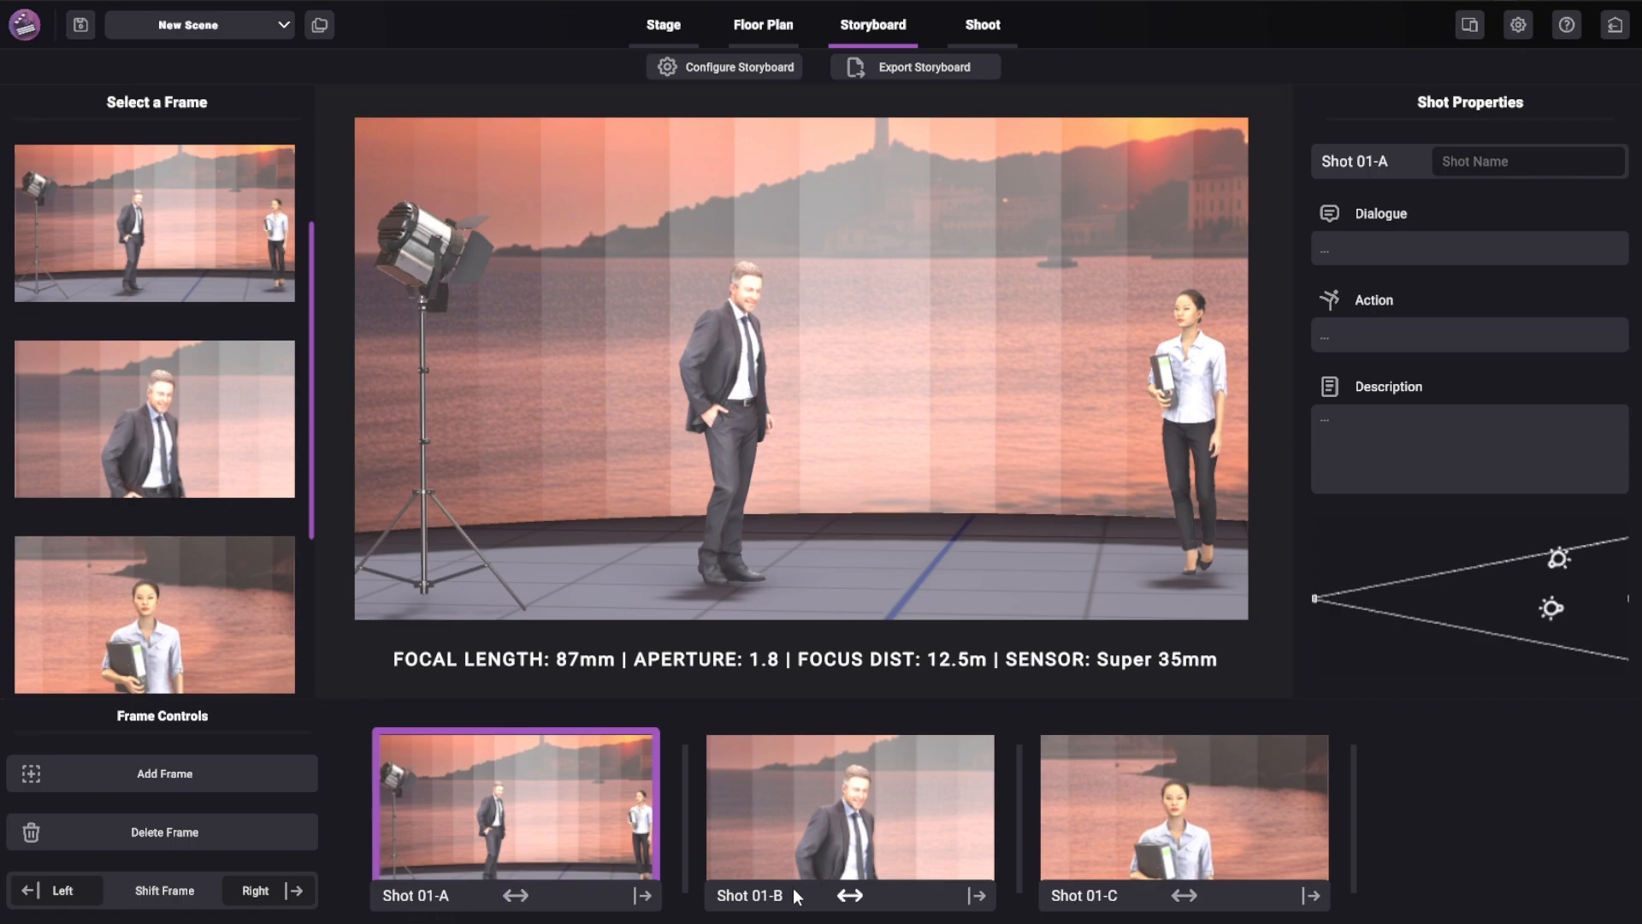
click(644, 897)
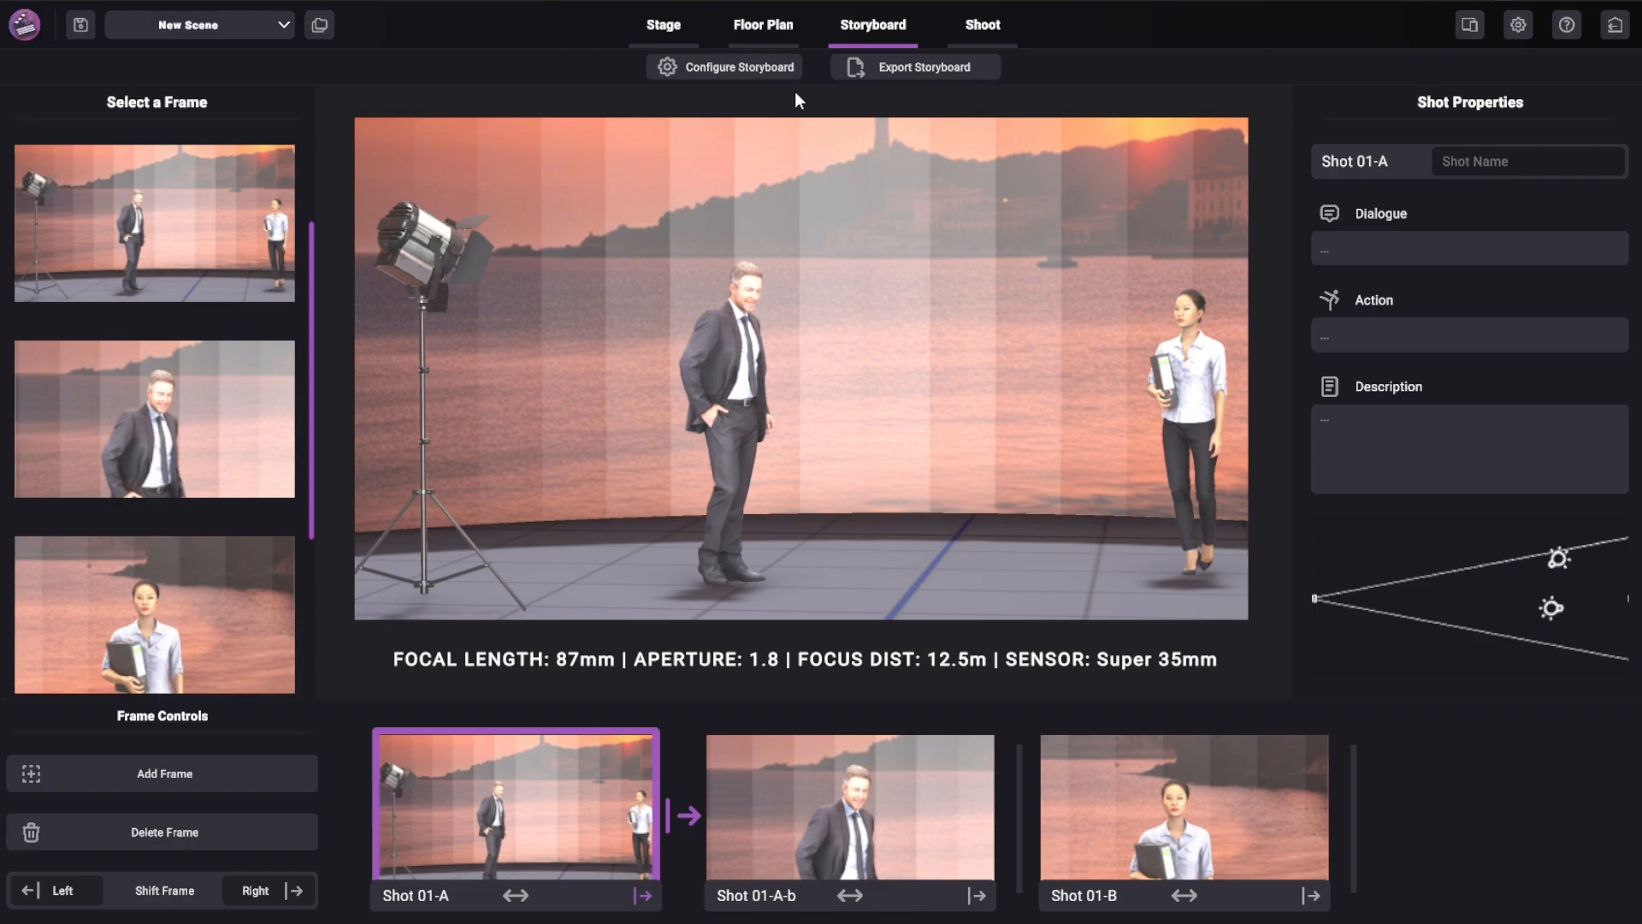
- Set the Continue format of the shot naming scheme to Cont. and close the storyboard options
click(766, 66)
click(1020, 326)
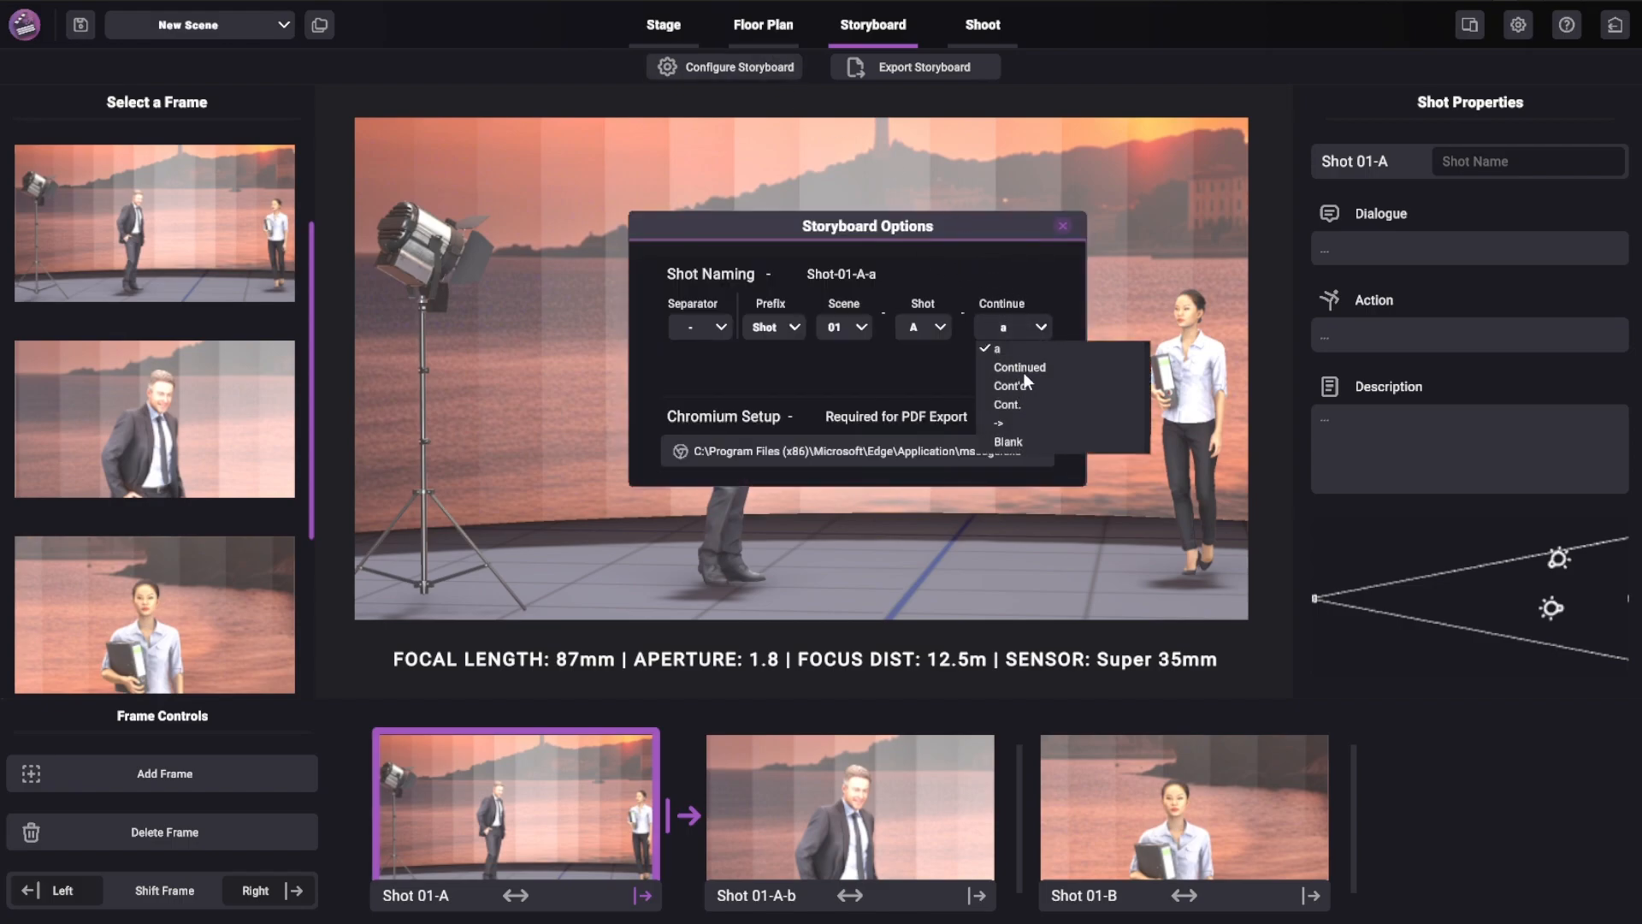
click(1009, 403)
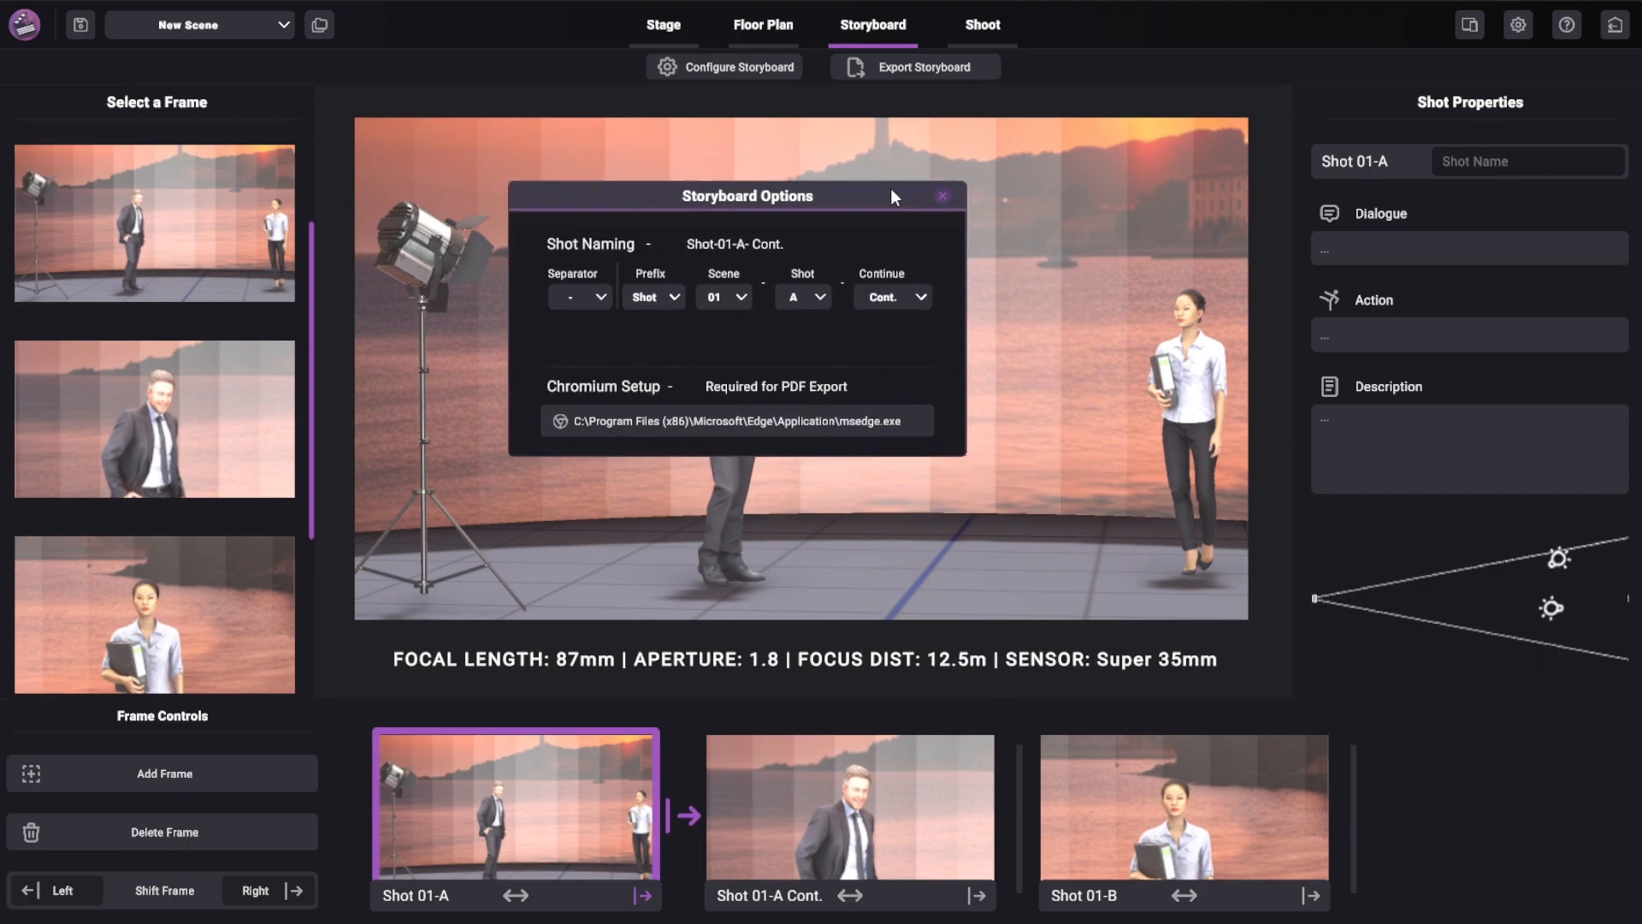
click(938, 195)
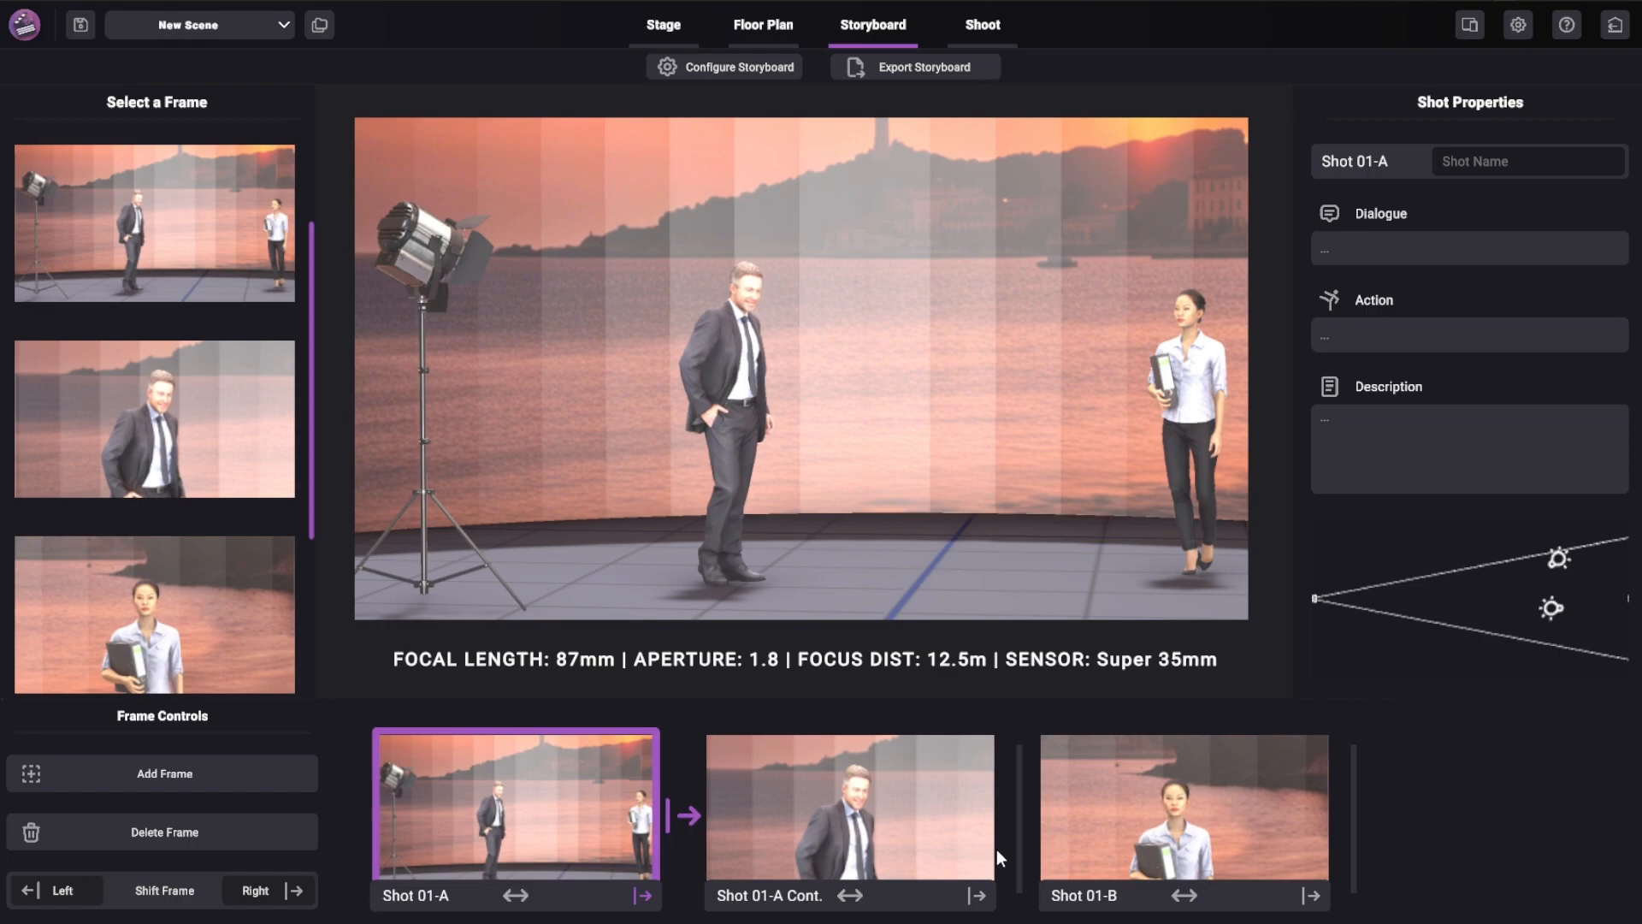
- Open the storyboard export settings and look through the available export formats
click(900, 70)
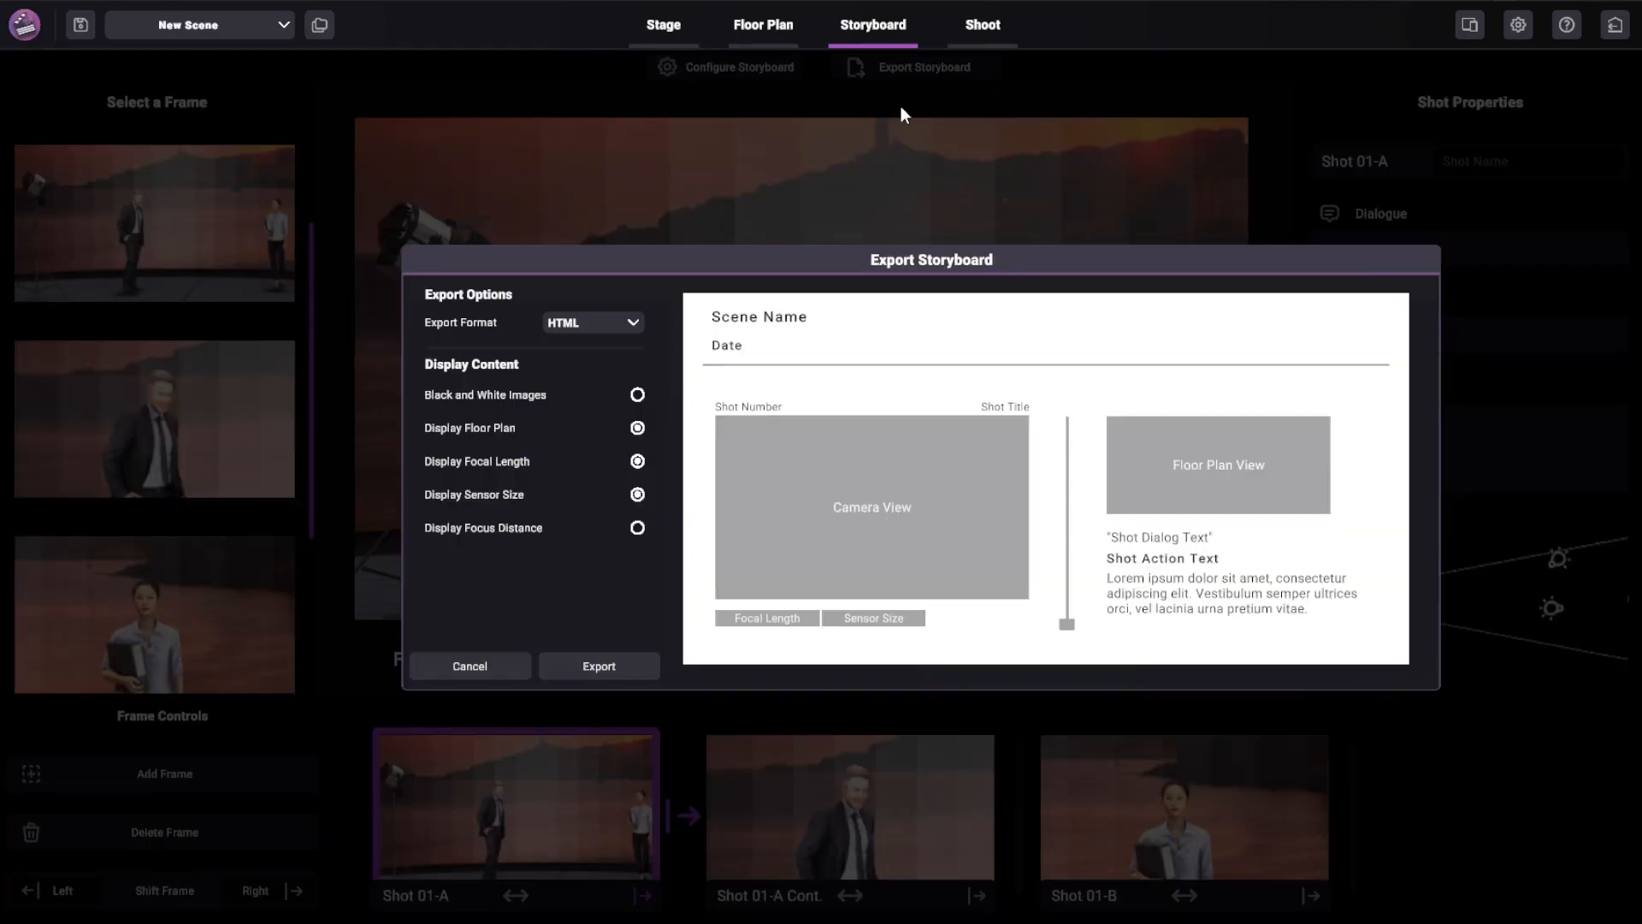
drag(946, 248, 865, 159)
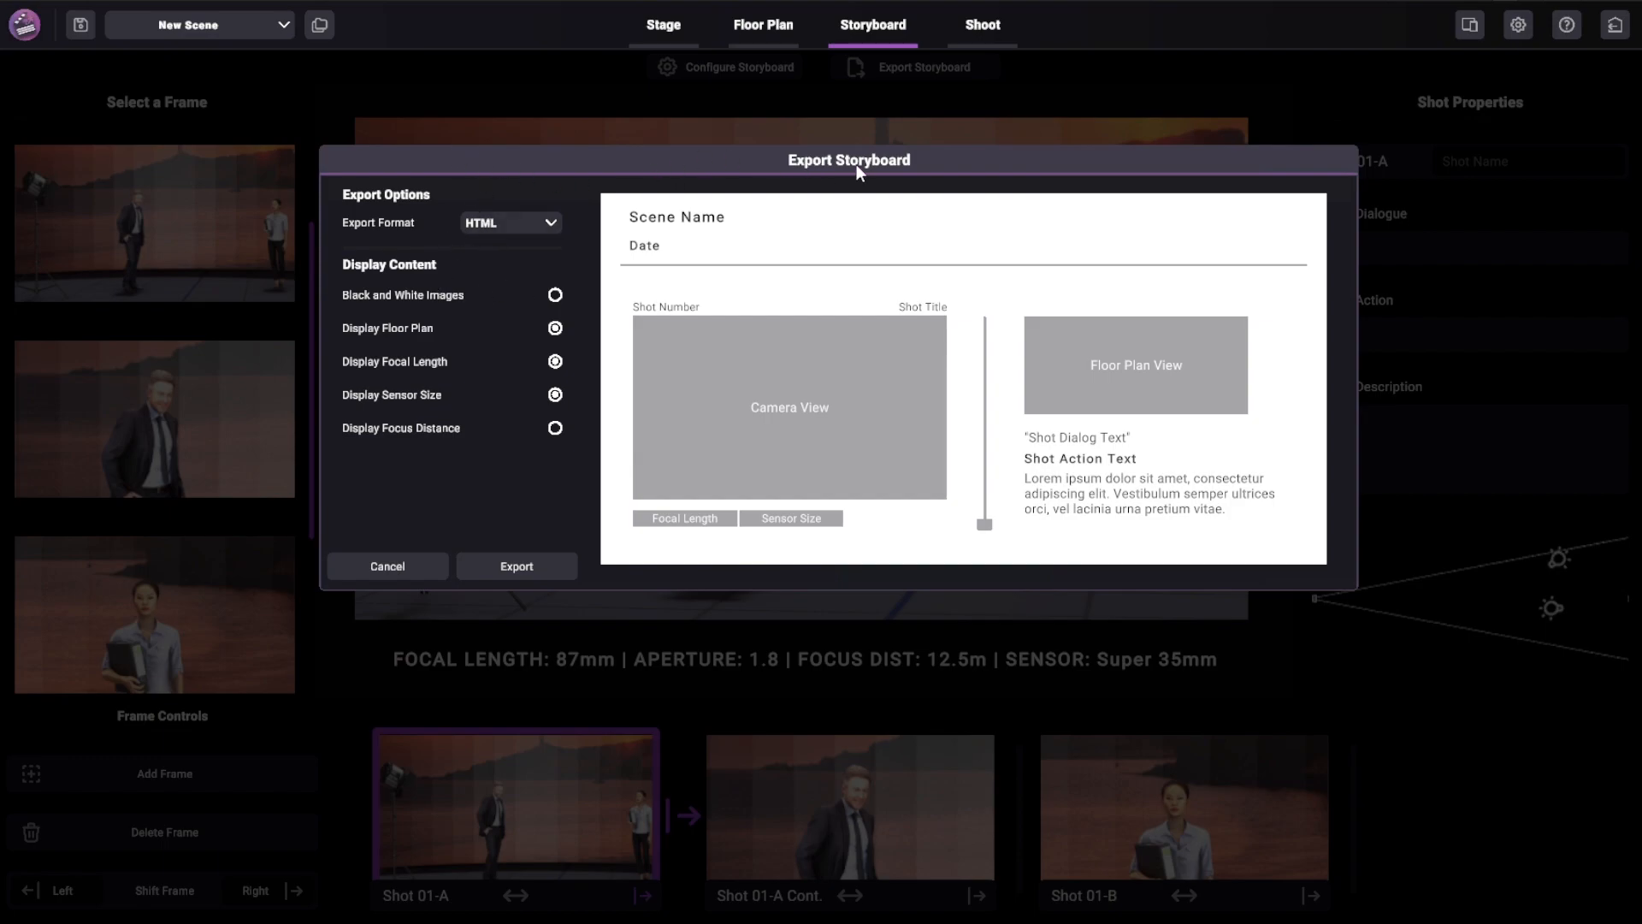
click(491, 222)
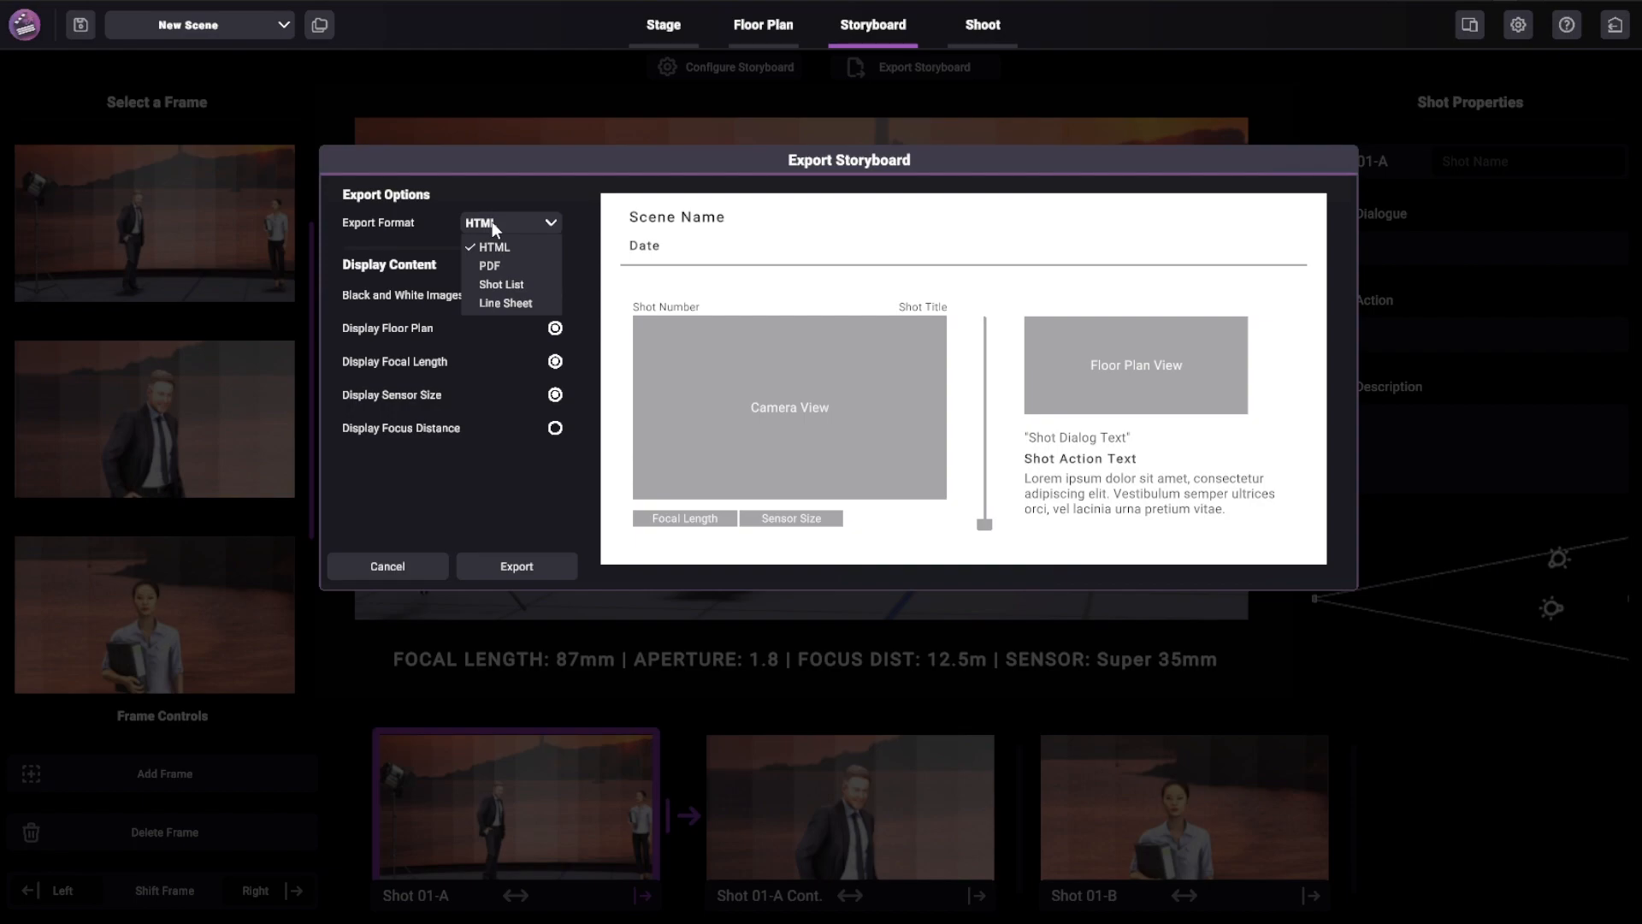
click(881, 358)
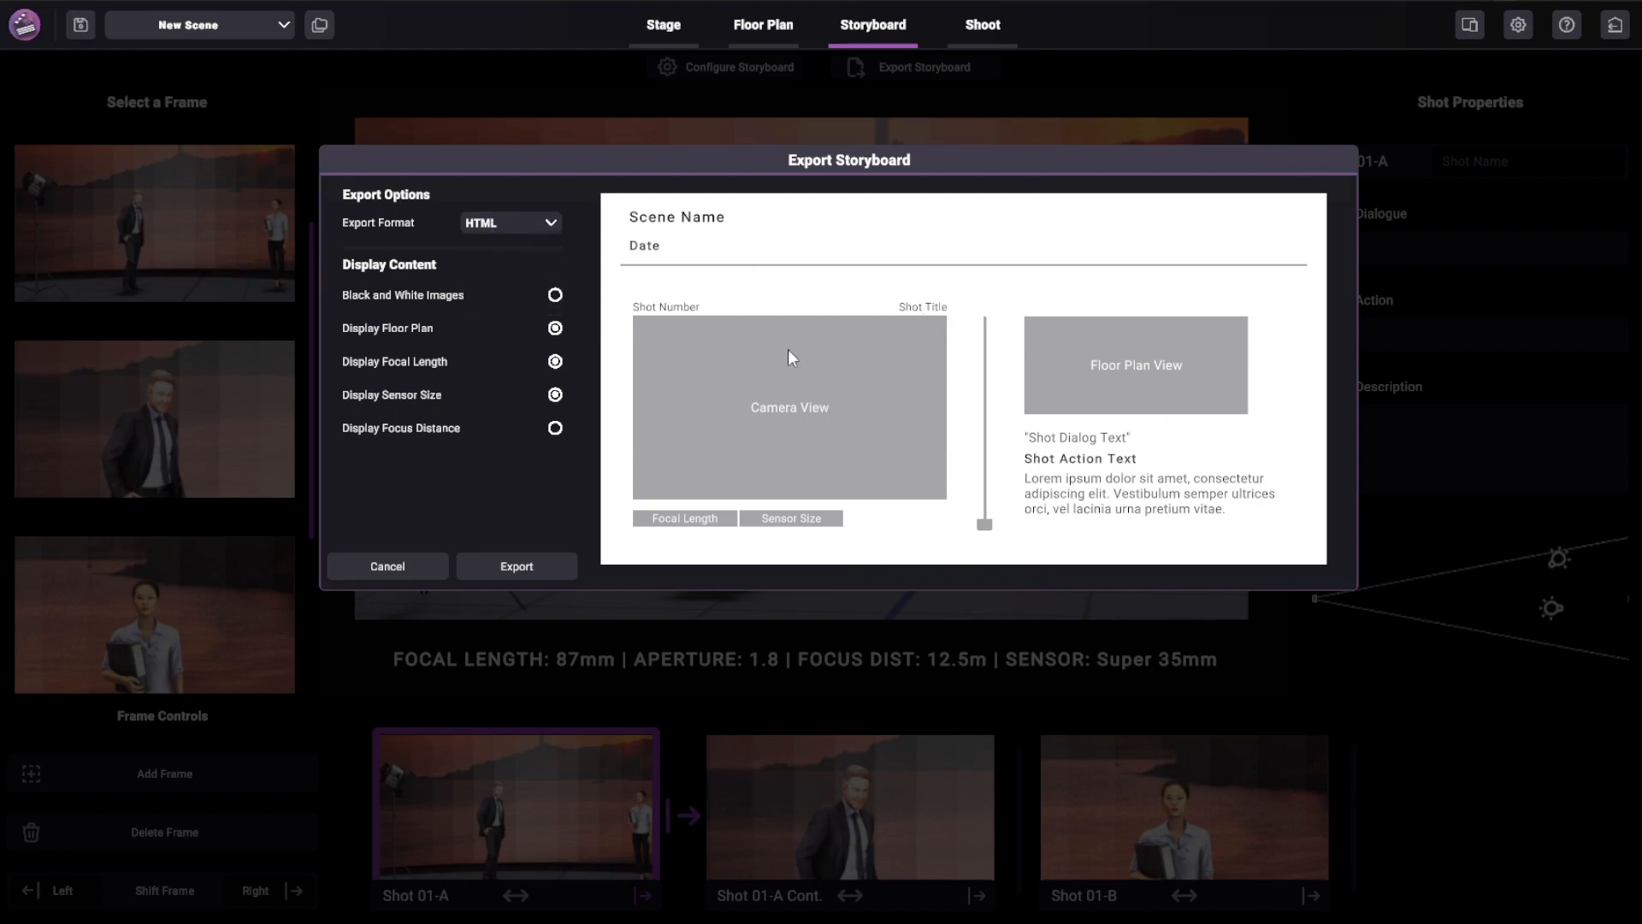
- Try the Black and White Images, Floor Plan, Focal Length and Sensor Size display options against the layout preview
click(555, 295)
click(556, 329)
click(556, 328)
click(555, 361)
click(556, 361)
click(556, 394)
click(556, 395)
- Include the focus distance in the displayed content and export the storyboard as HTML
click(555, 428)
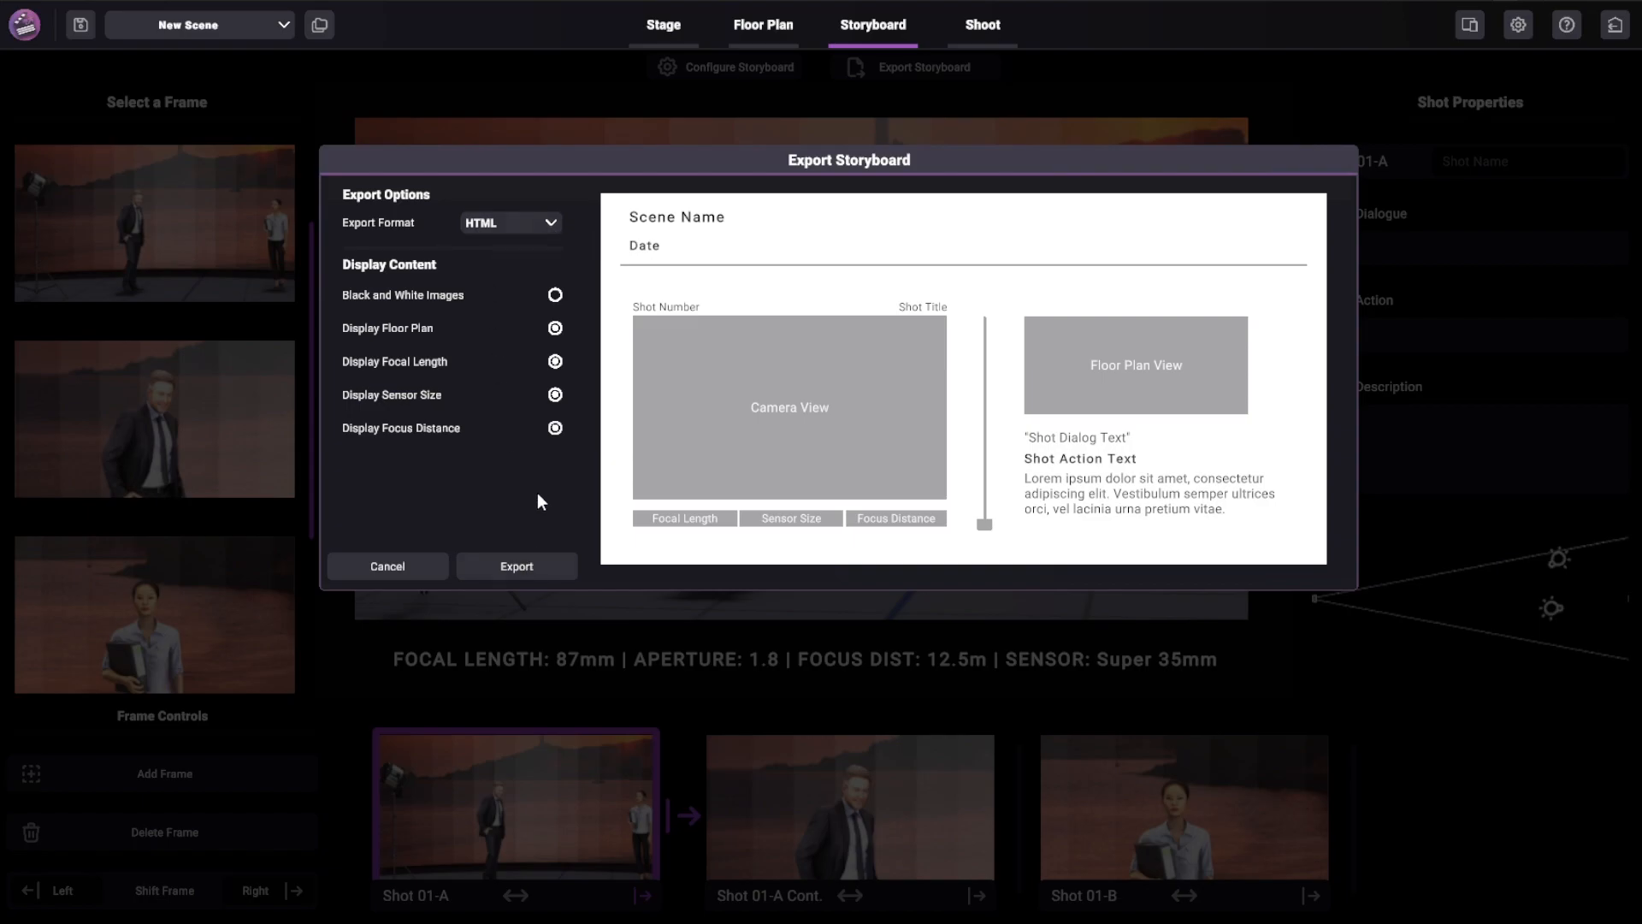
click(516, 566)
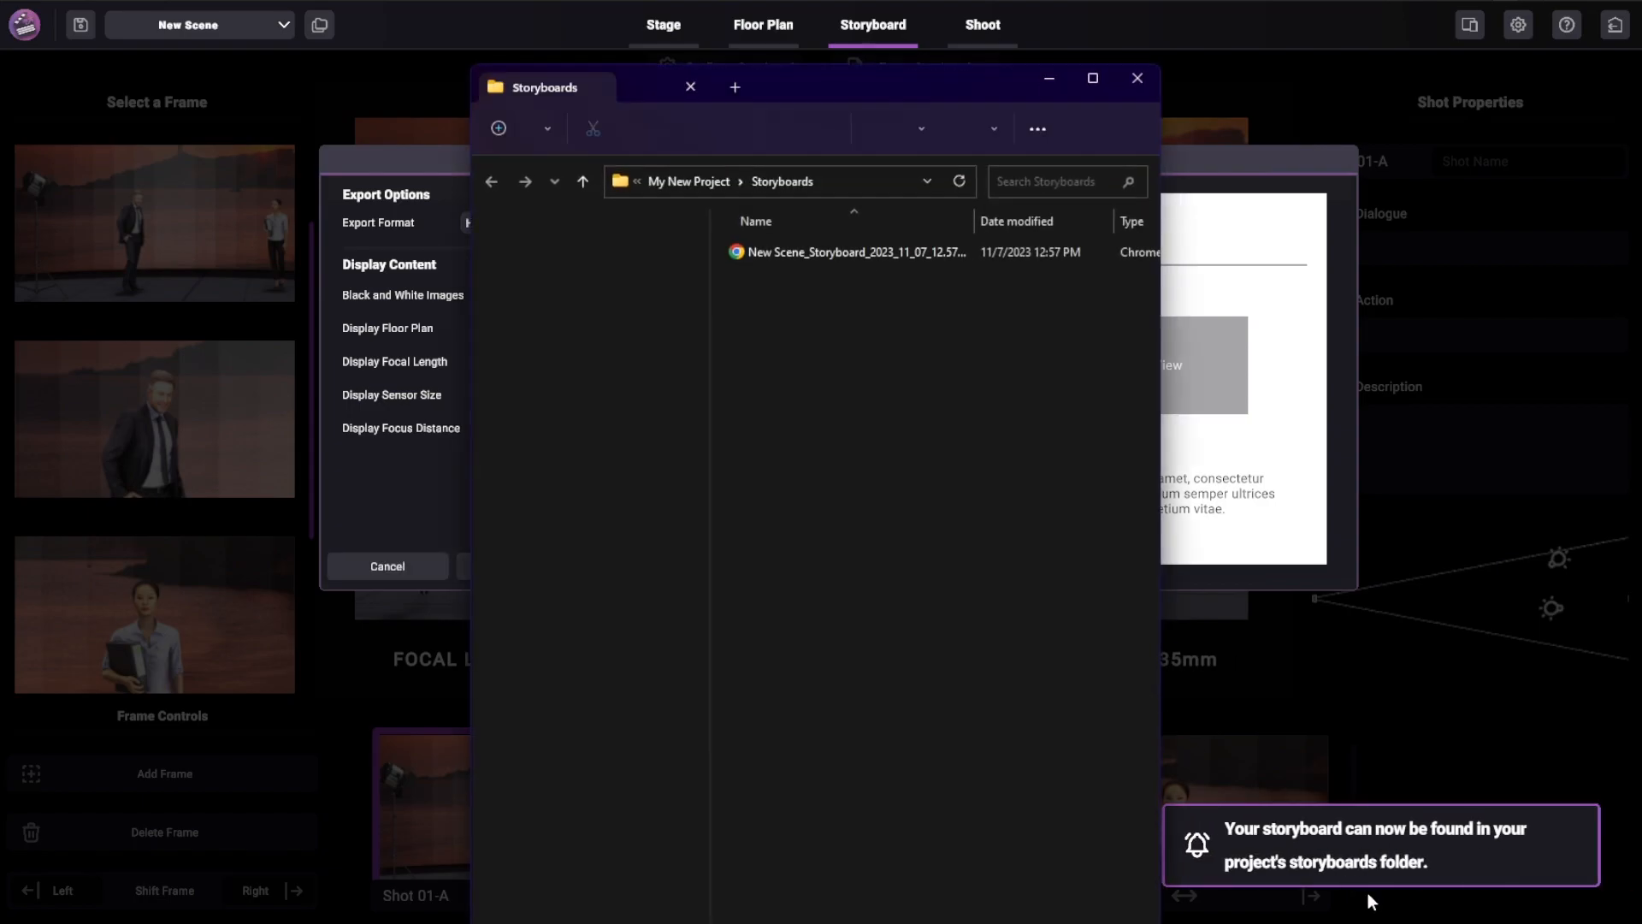
- View the exported HTML storyboard from the project's Storyboards folder, then close it, the folder and the export settings
double_click(800, 254)
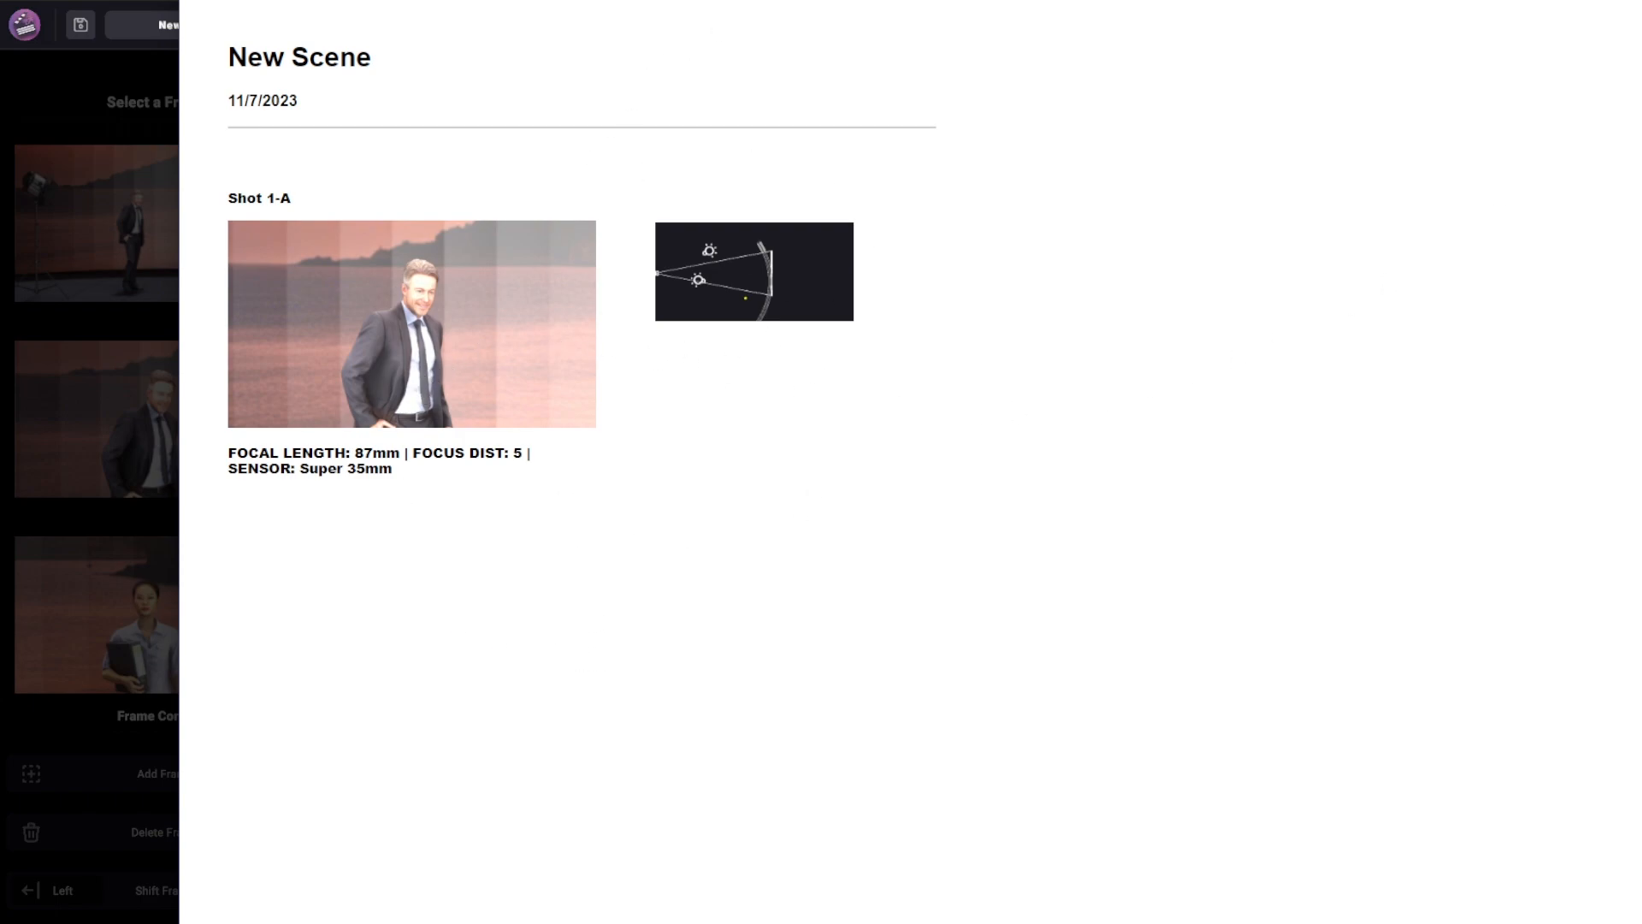
key(alt+F4)
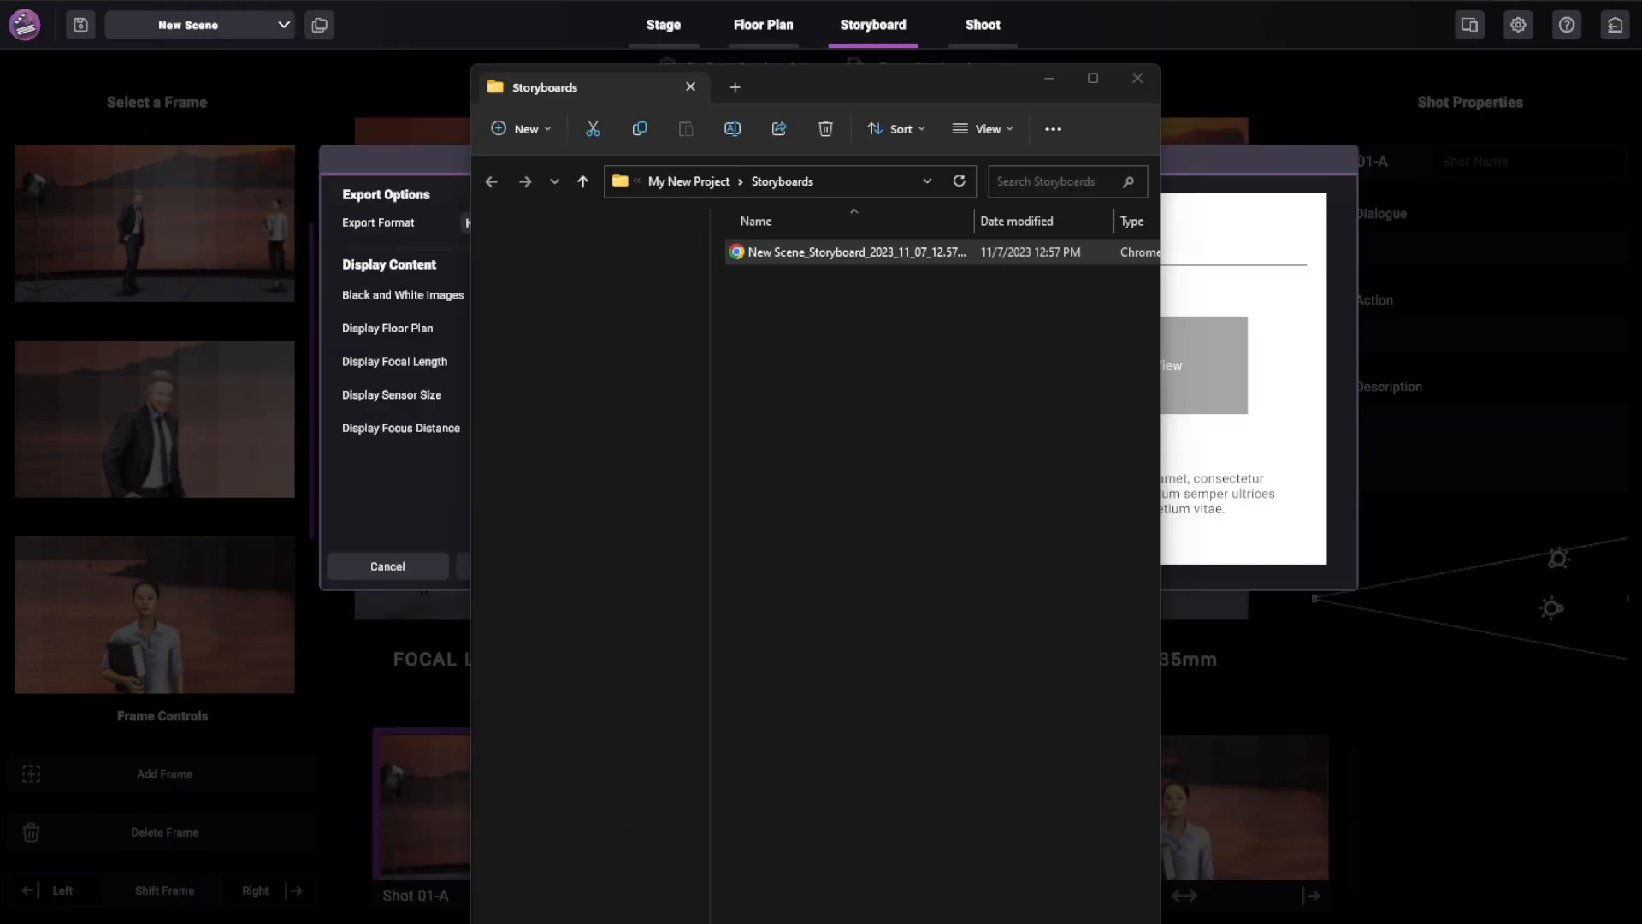
click(1138, 74)
click(435, 560)
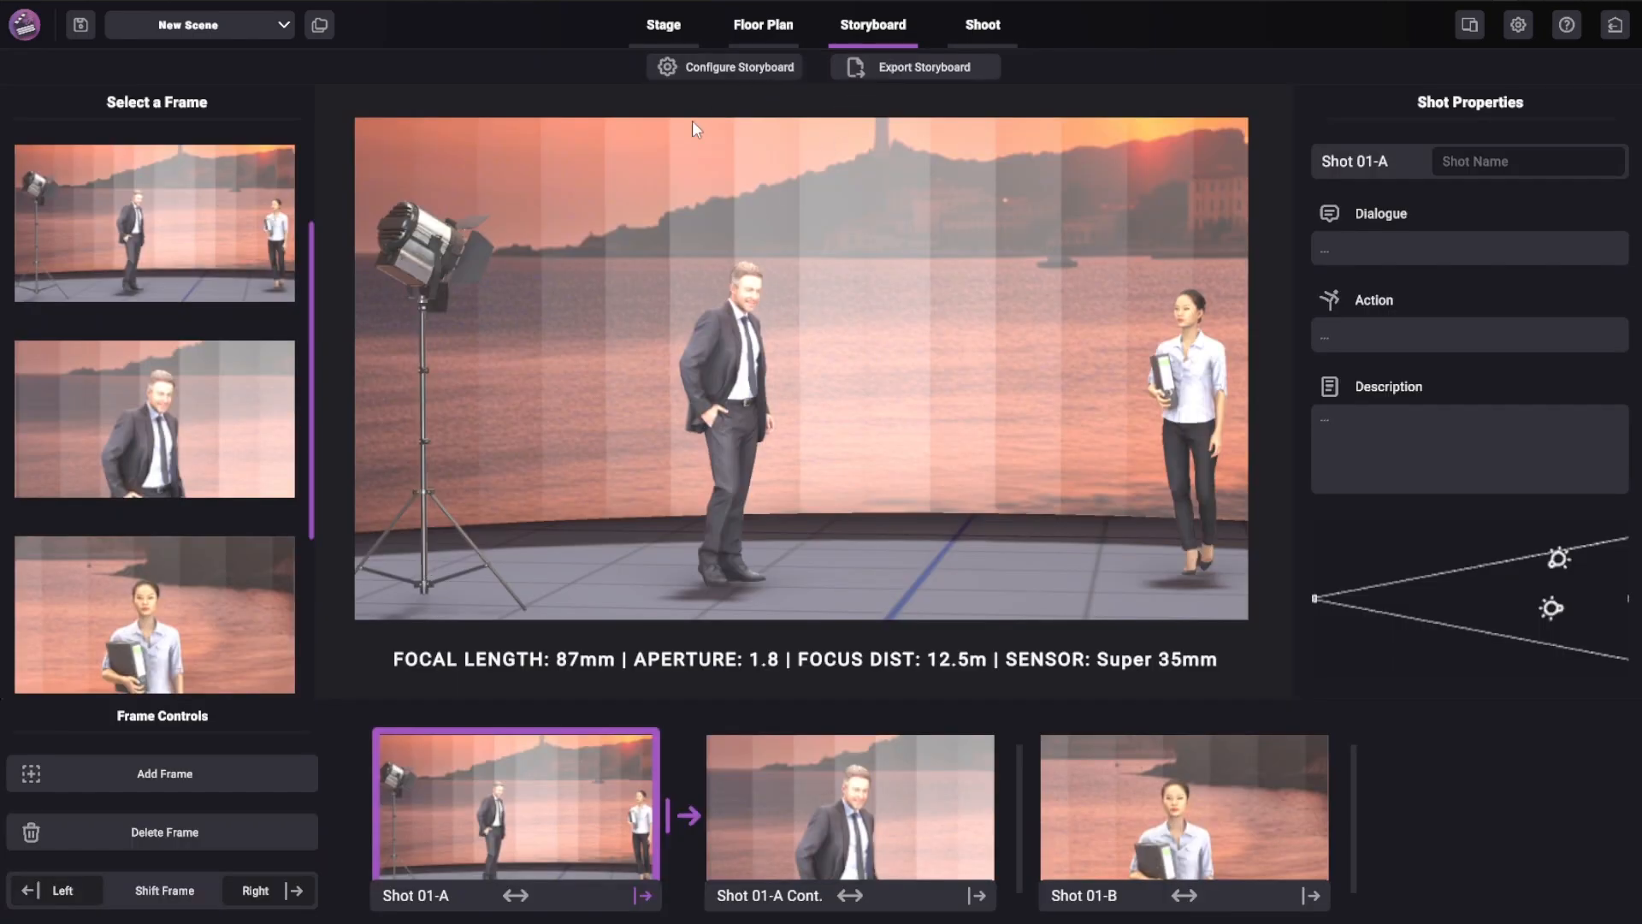
- Check the Chromium Setup path required for PDF export in the storyboard options
click(730, 68)
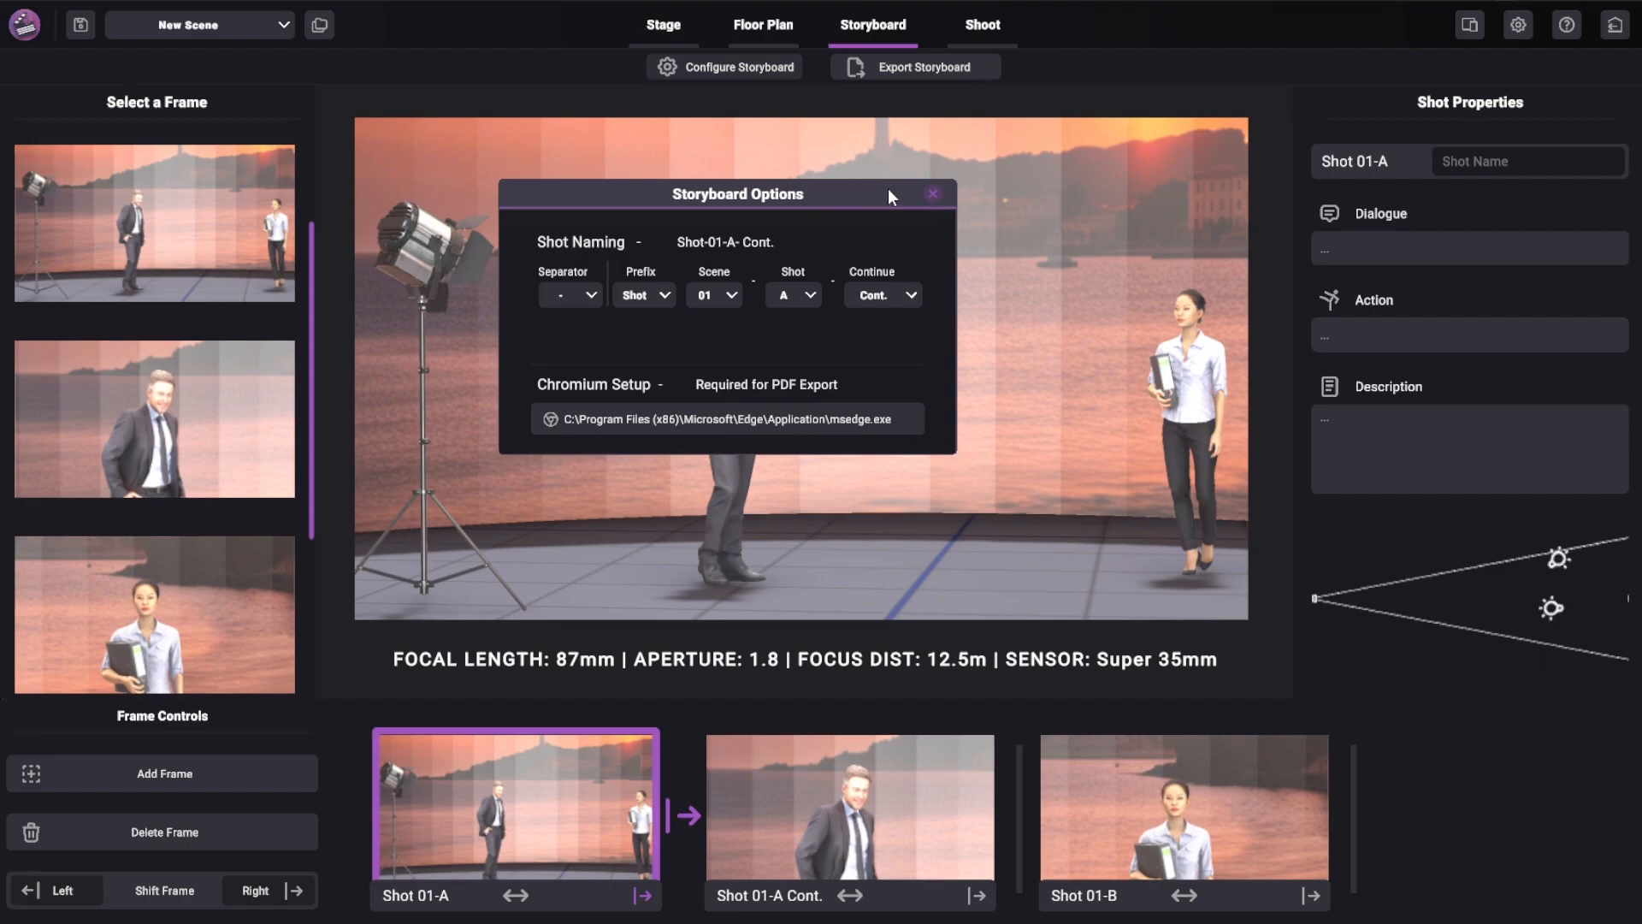
click(930, 197)
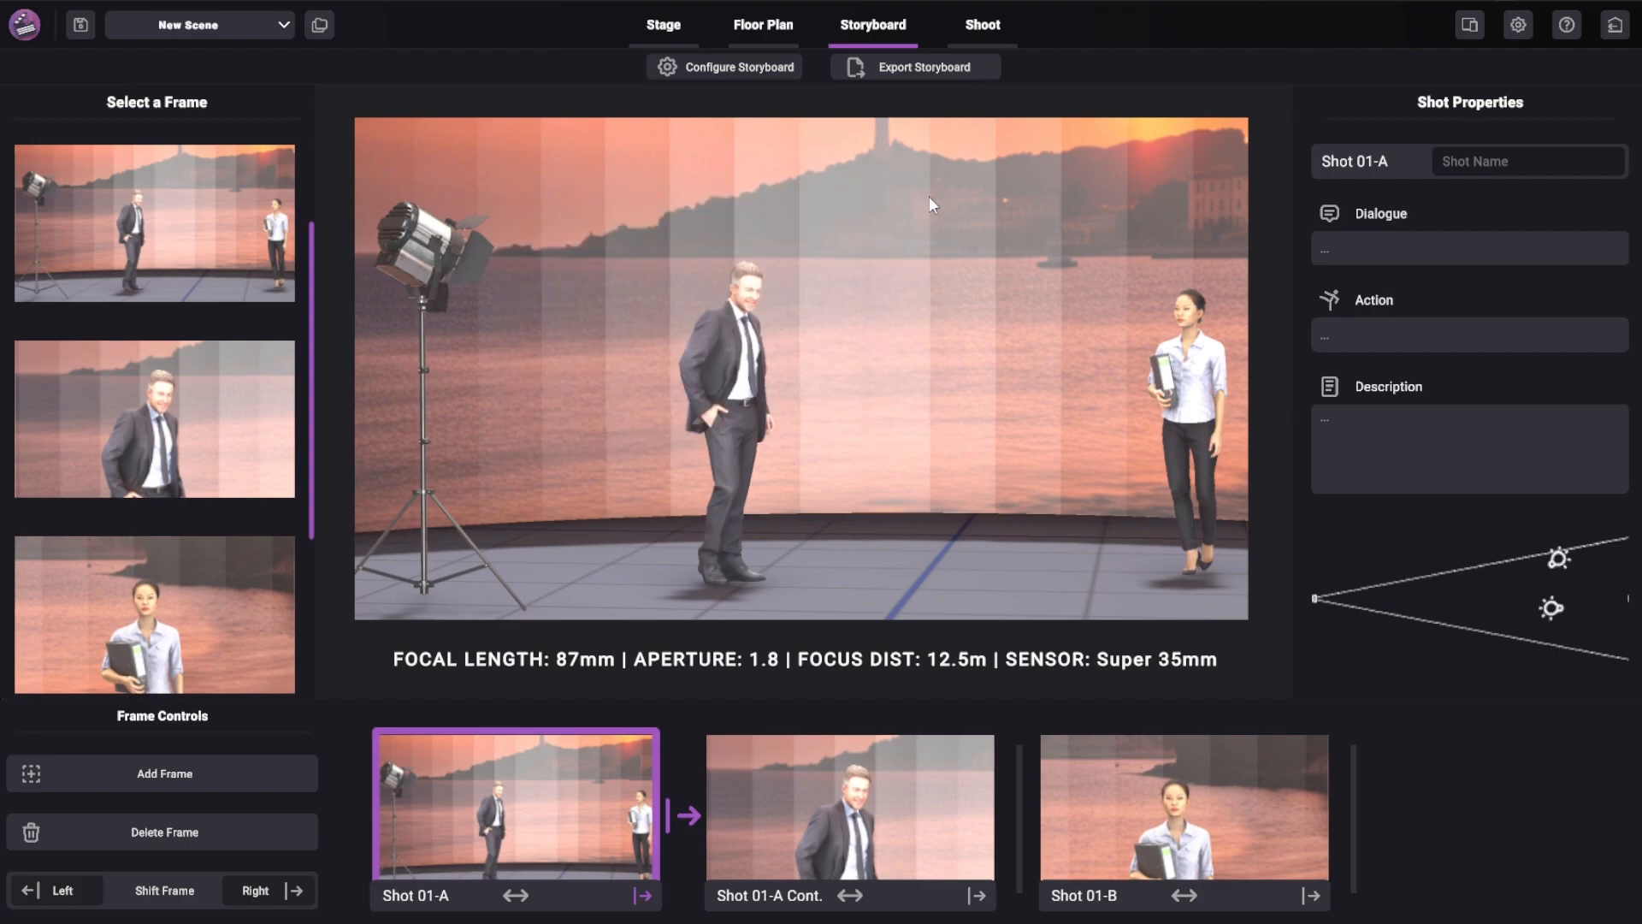
- Export the storyboard in the Shot List format
click(909, 68)
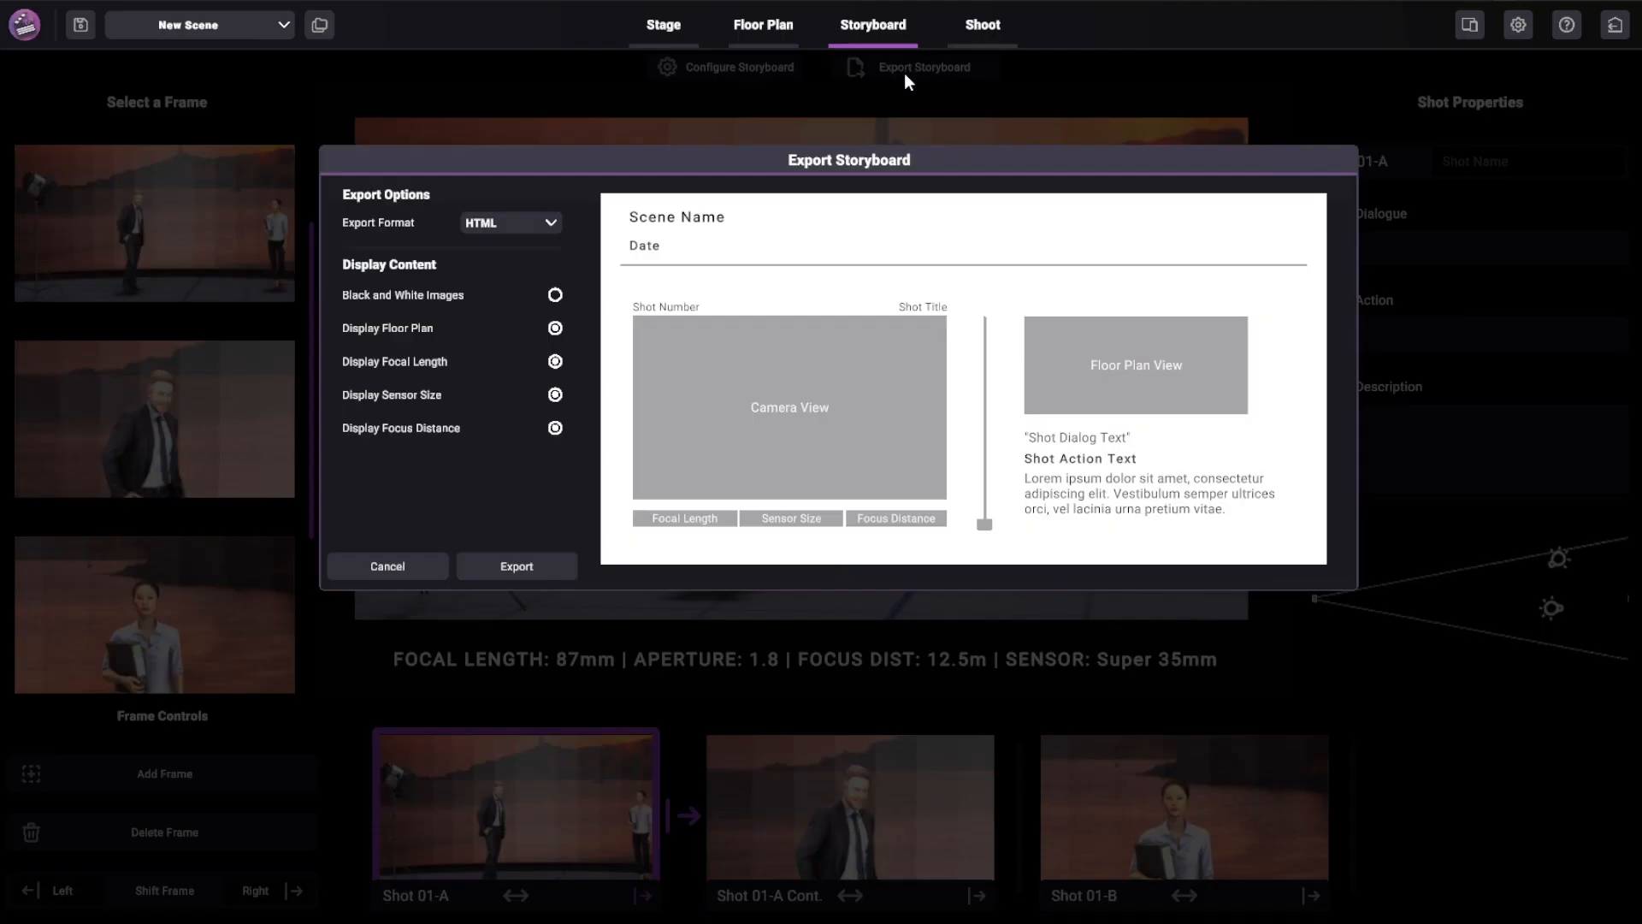
click(561, 228)
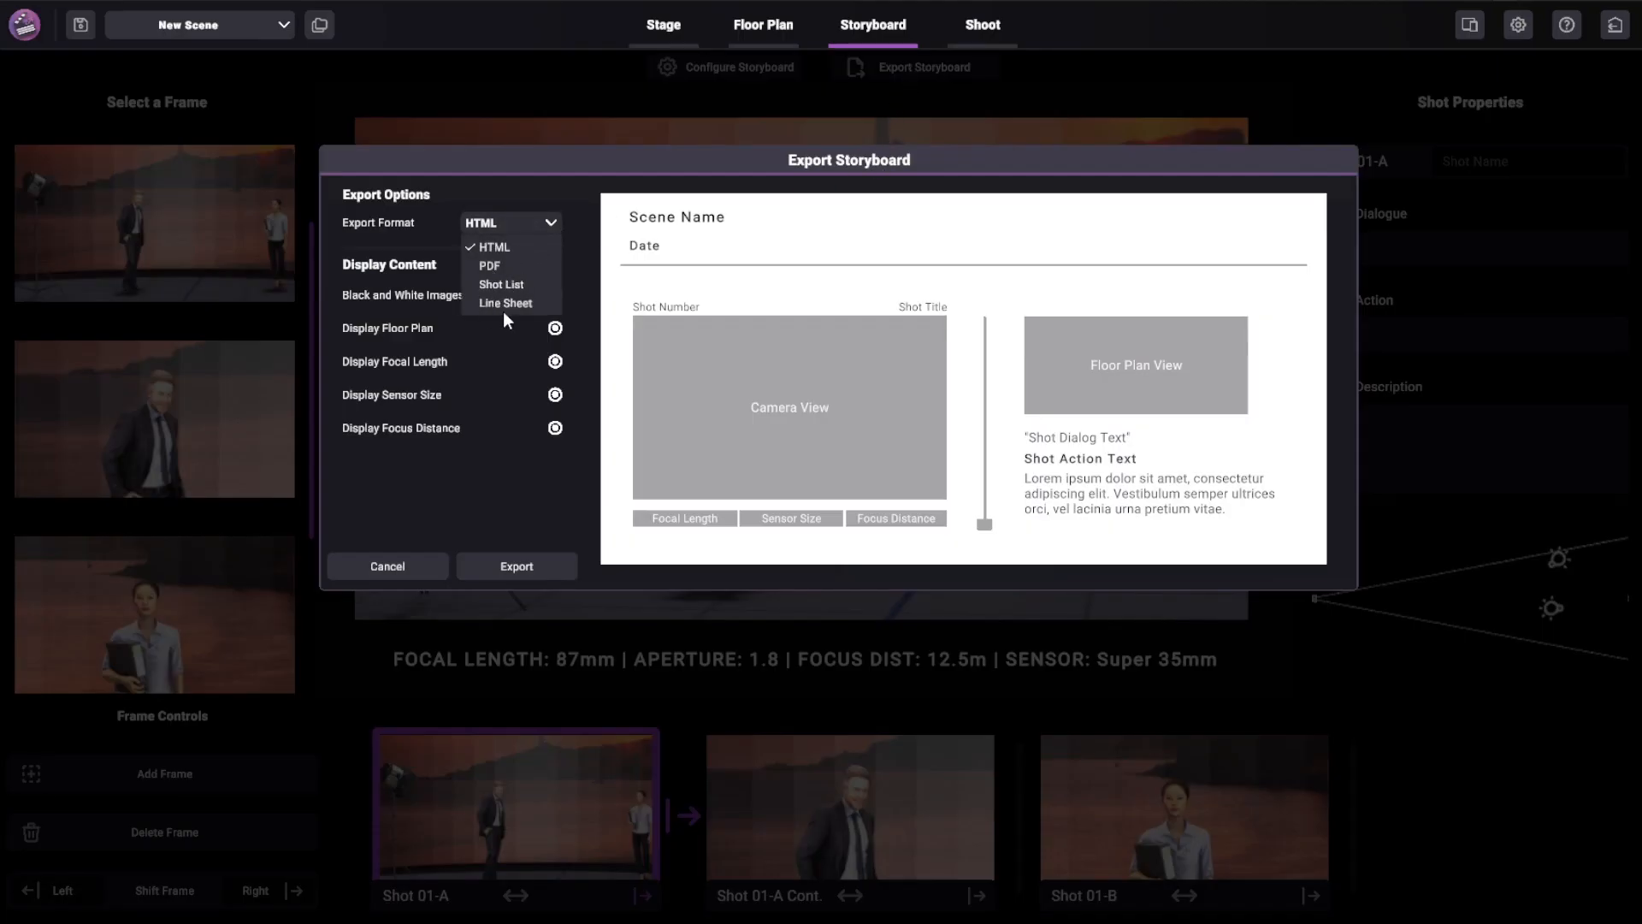
click(516, 283)
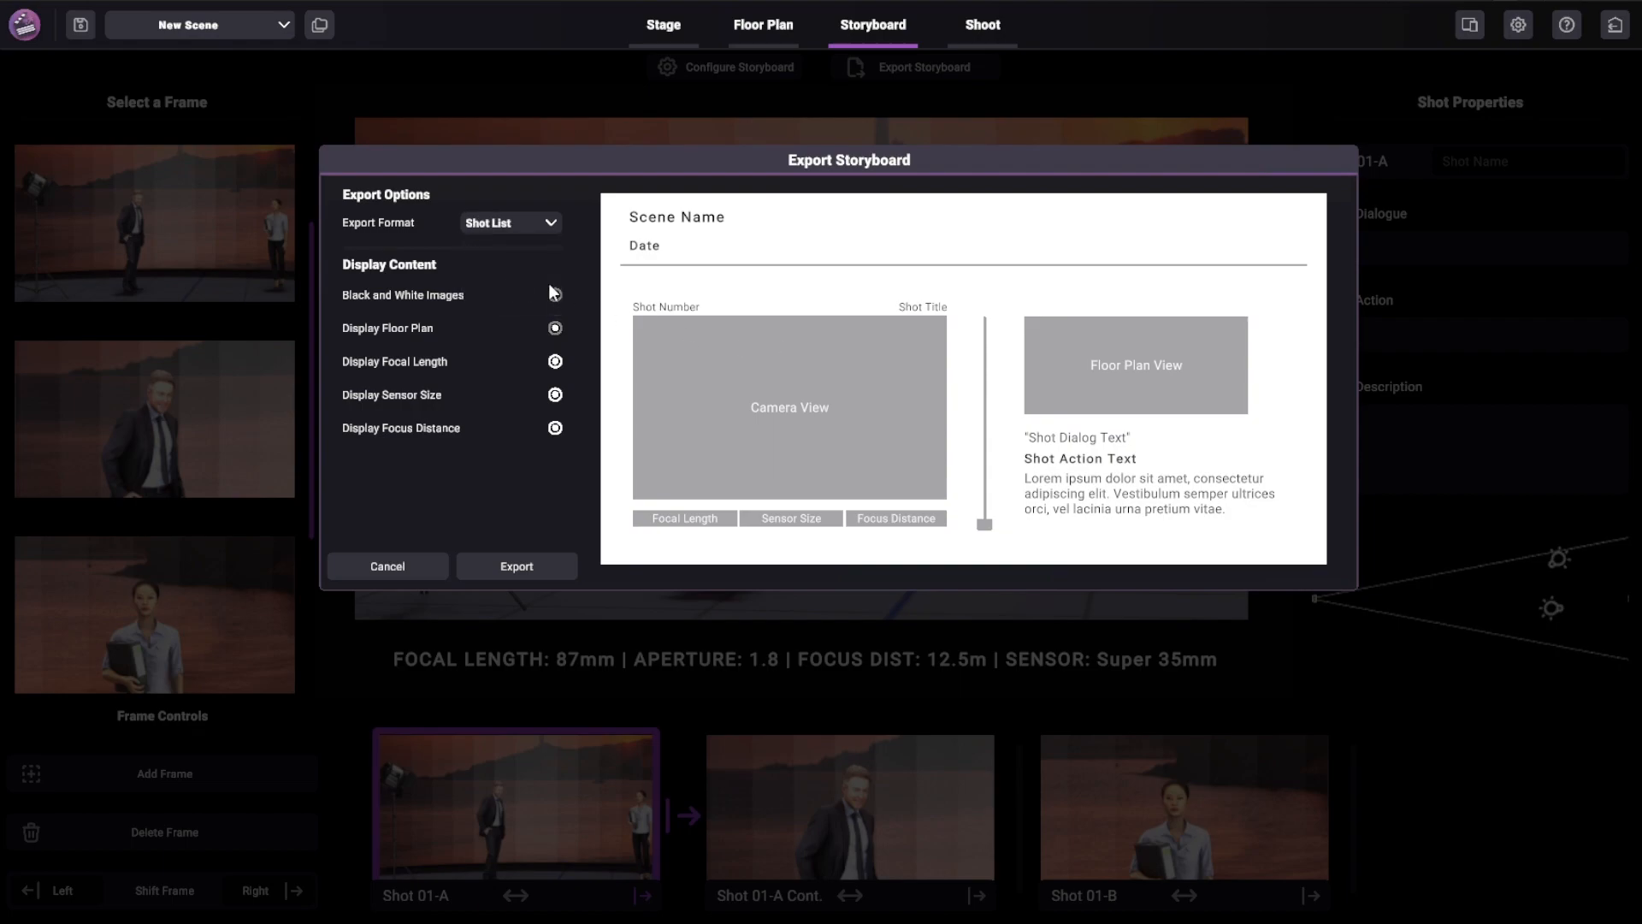
click(516, 567)
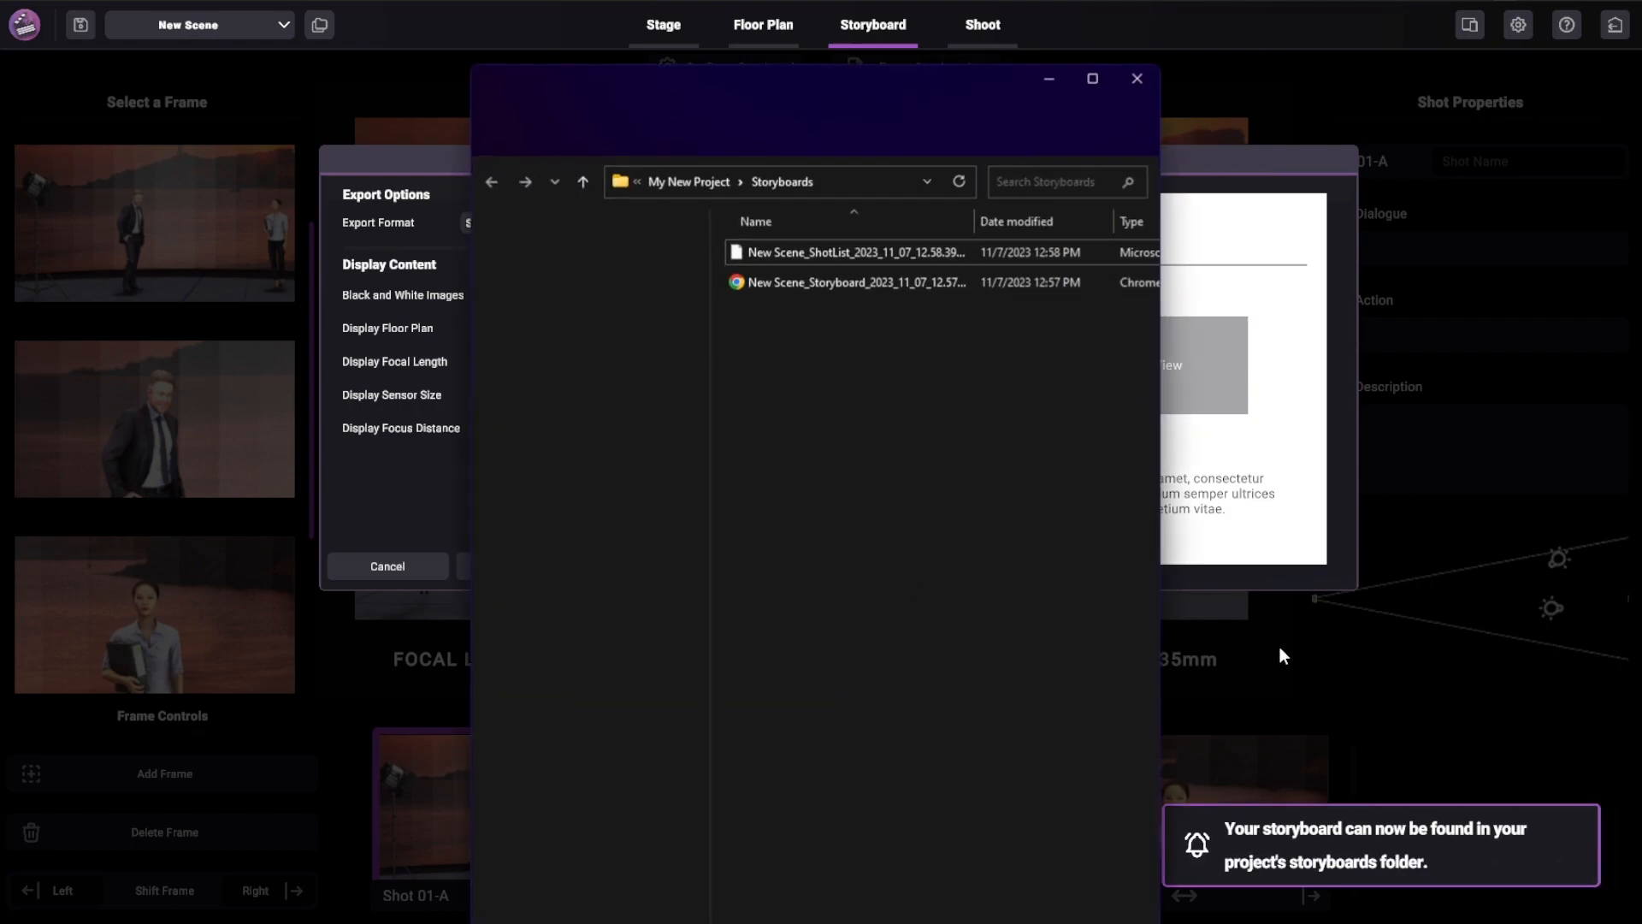
- Preview the exported shot list CSV, examine its shot row, and put the preview and folder away
click(823, 253)
key(space)
drag(1249, 219, 694, 126)
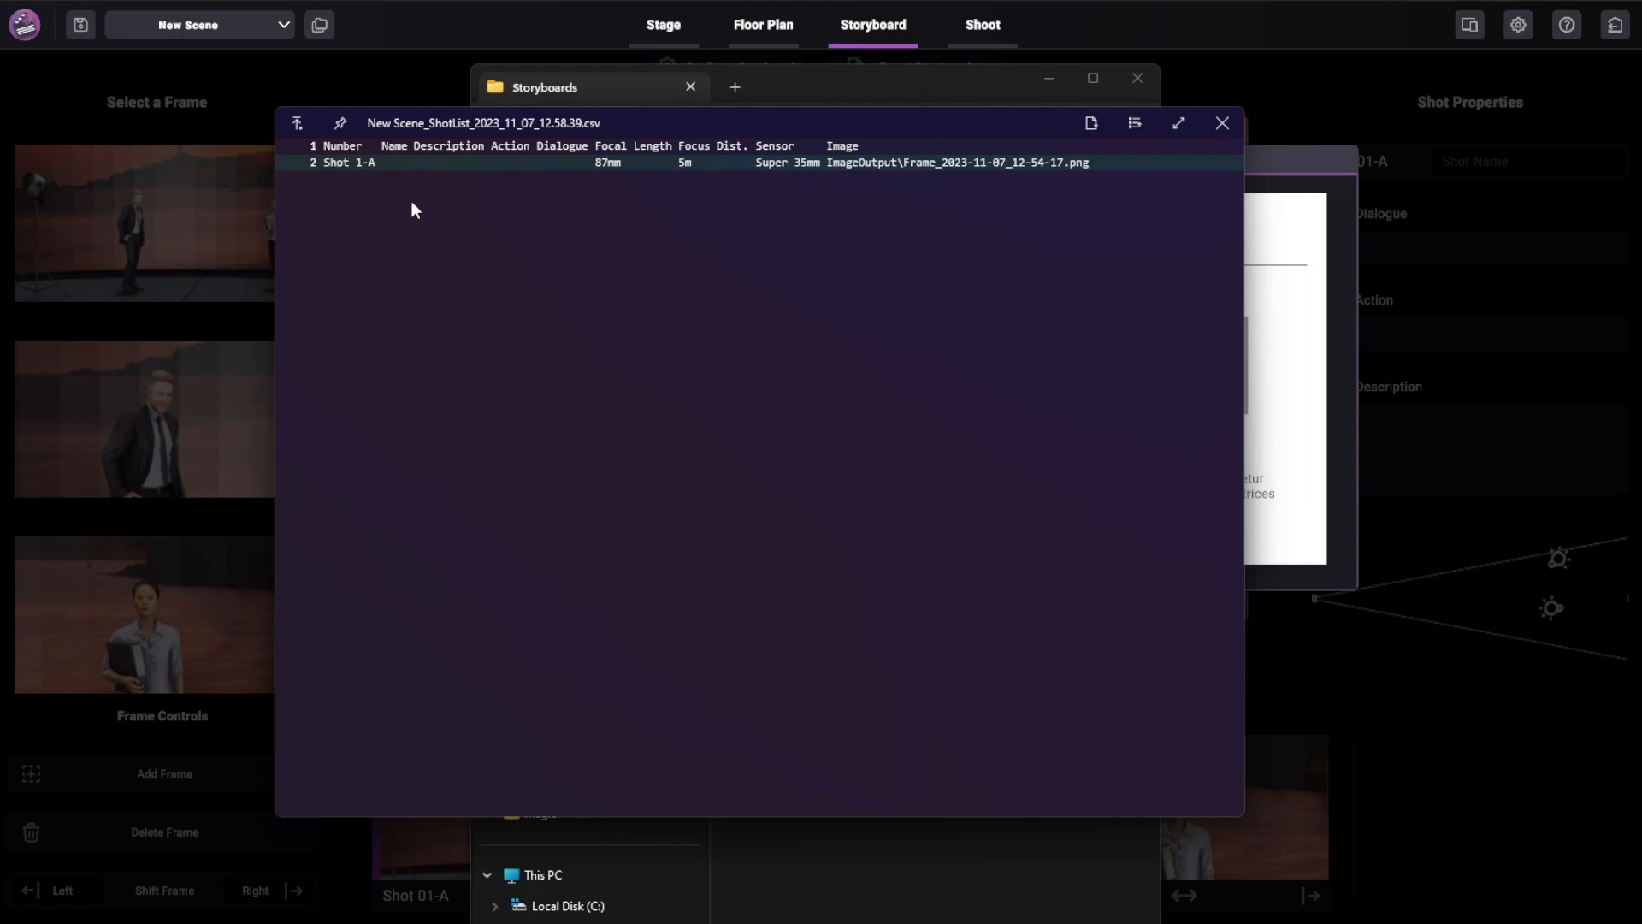
triple_click(853, 159)
drag(818, 168, 765, 177)
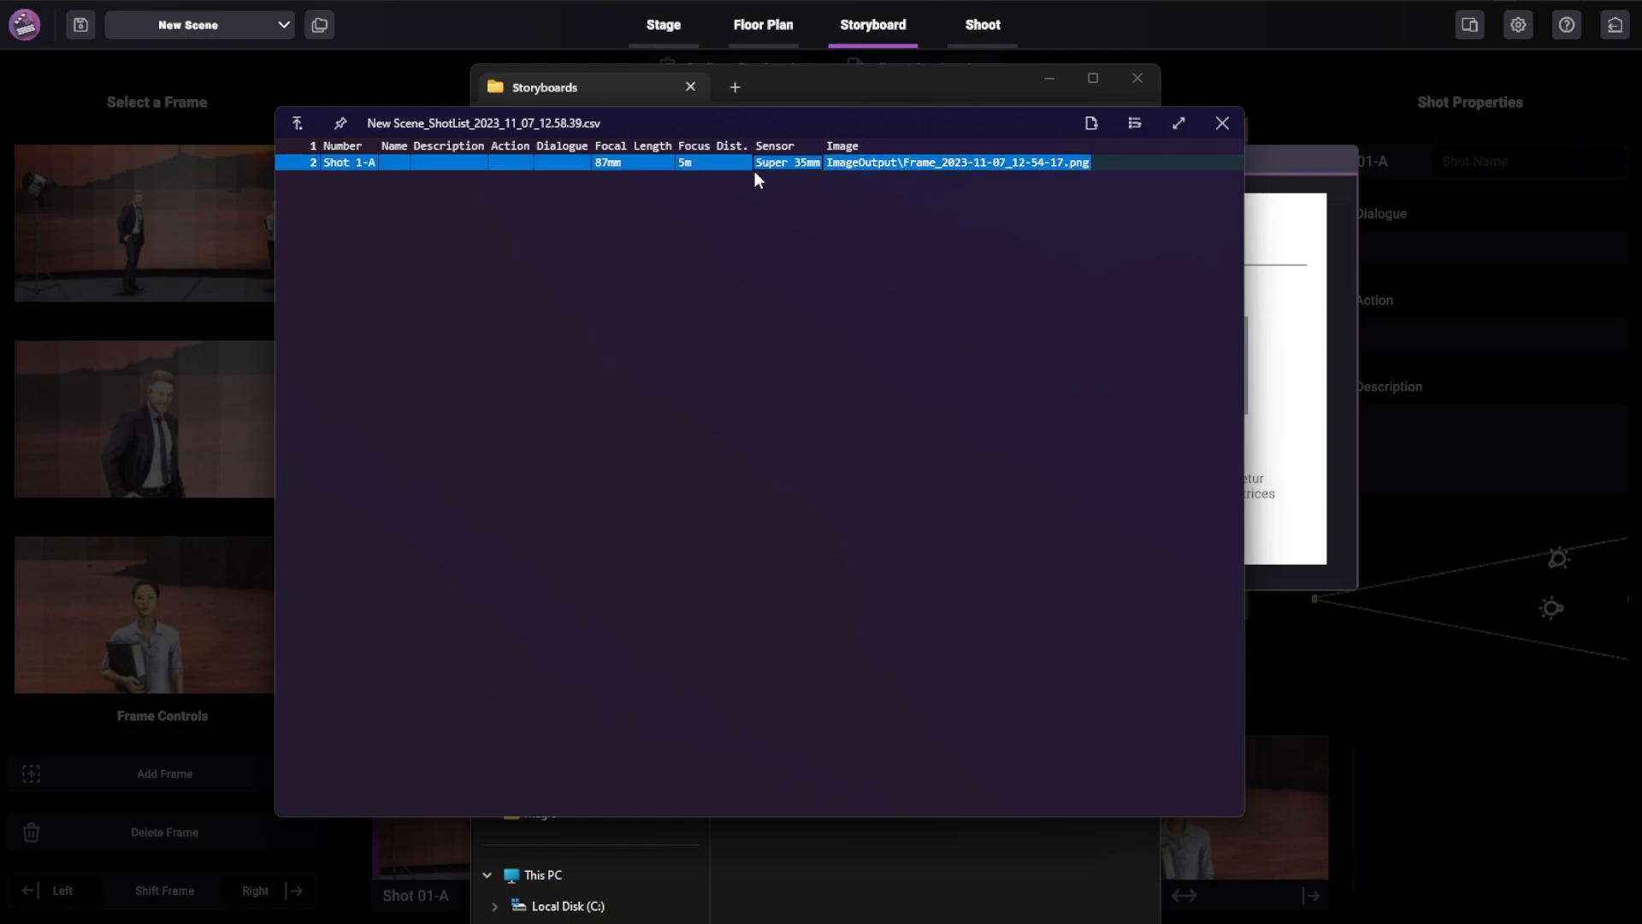
click(1222, 122)
click(1051, 80)
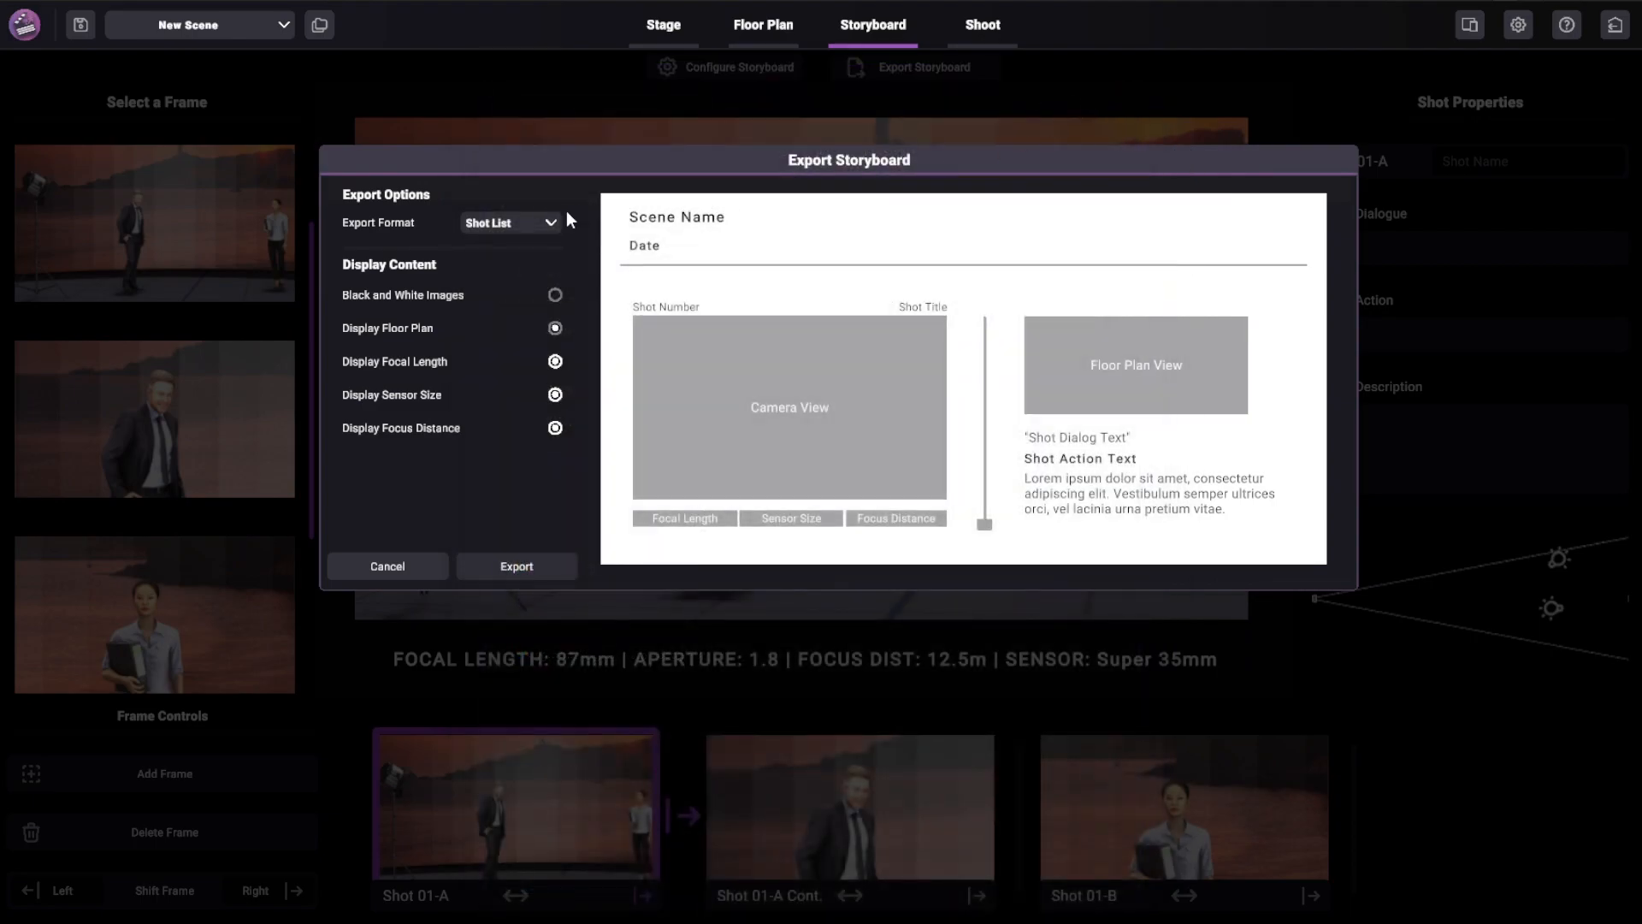
- Export the storyboard in the Line Sheet format
click(535, 224)
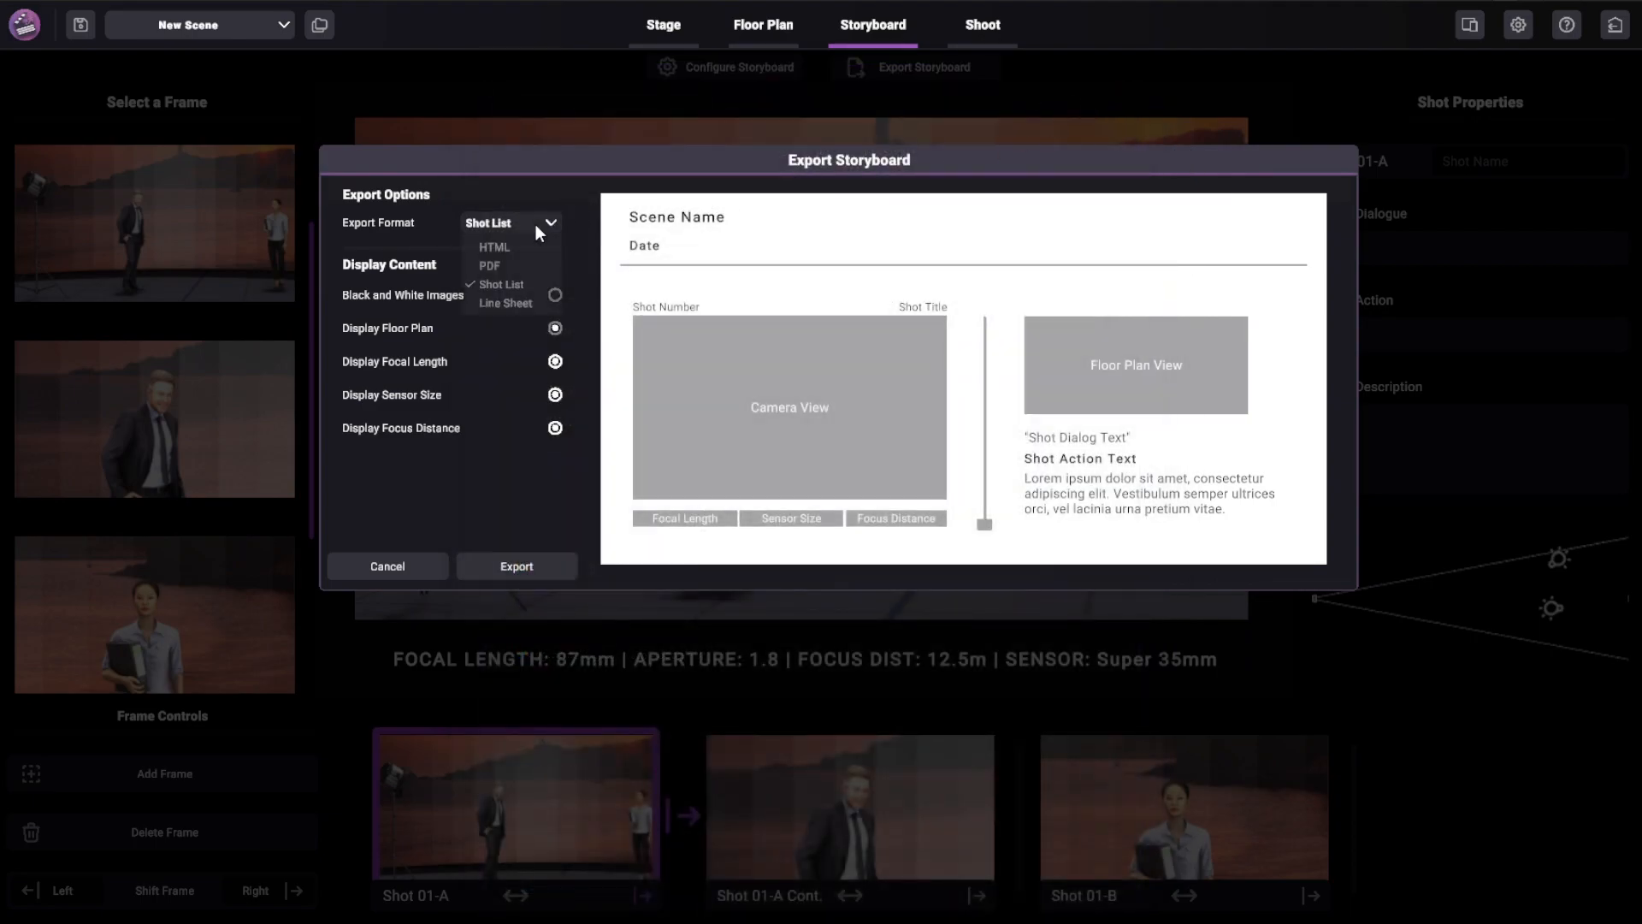
click(506, 305)
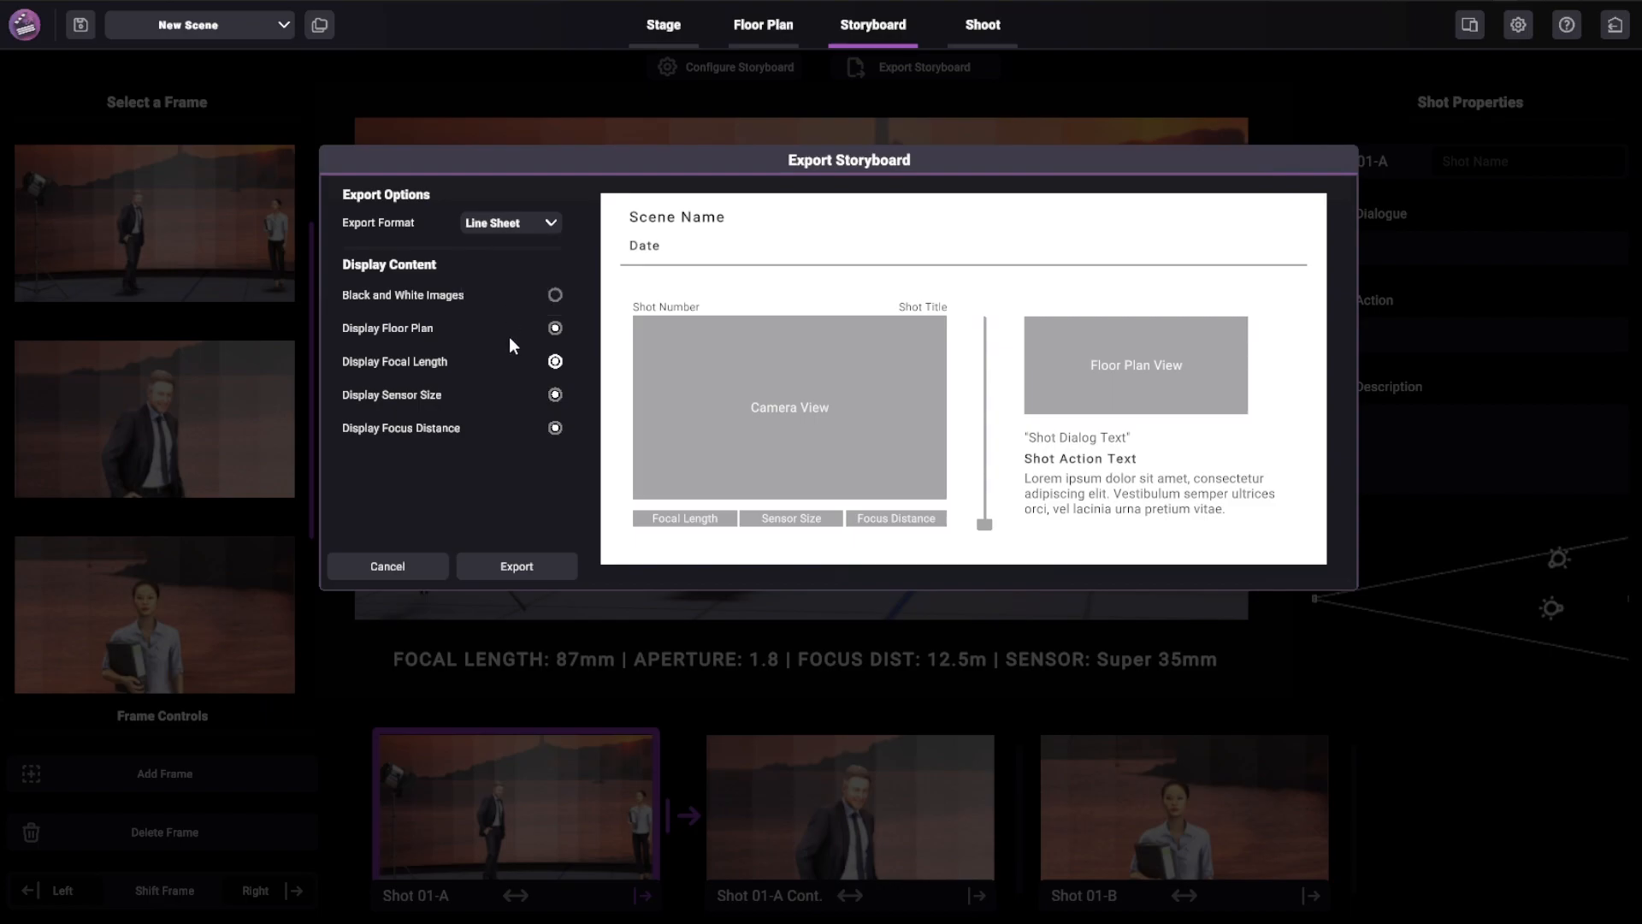
click(510, 566)
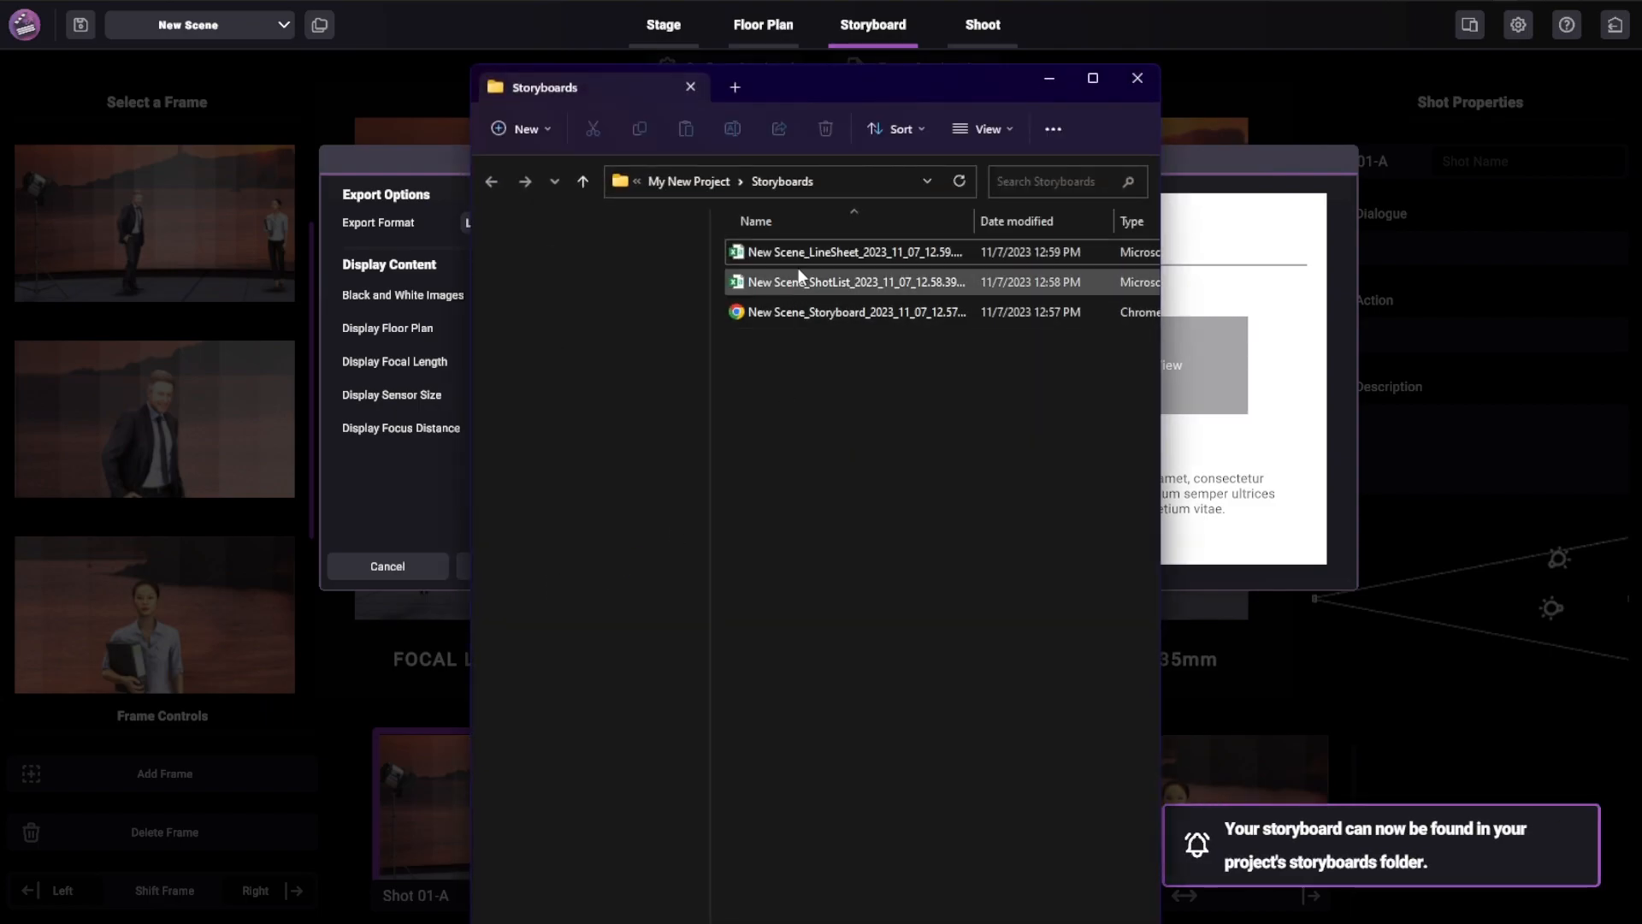
- Preview the exported line sheet CSV, then close the preview, the Storyboards folder and the export settings
key(space)
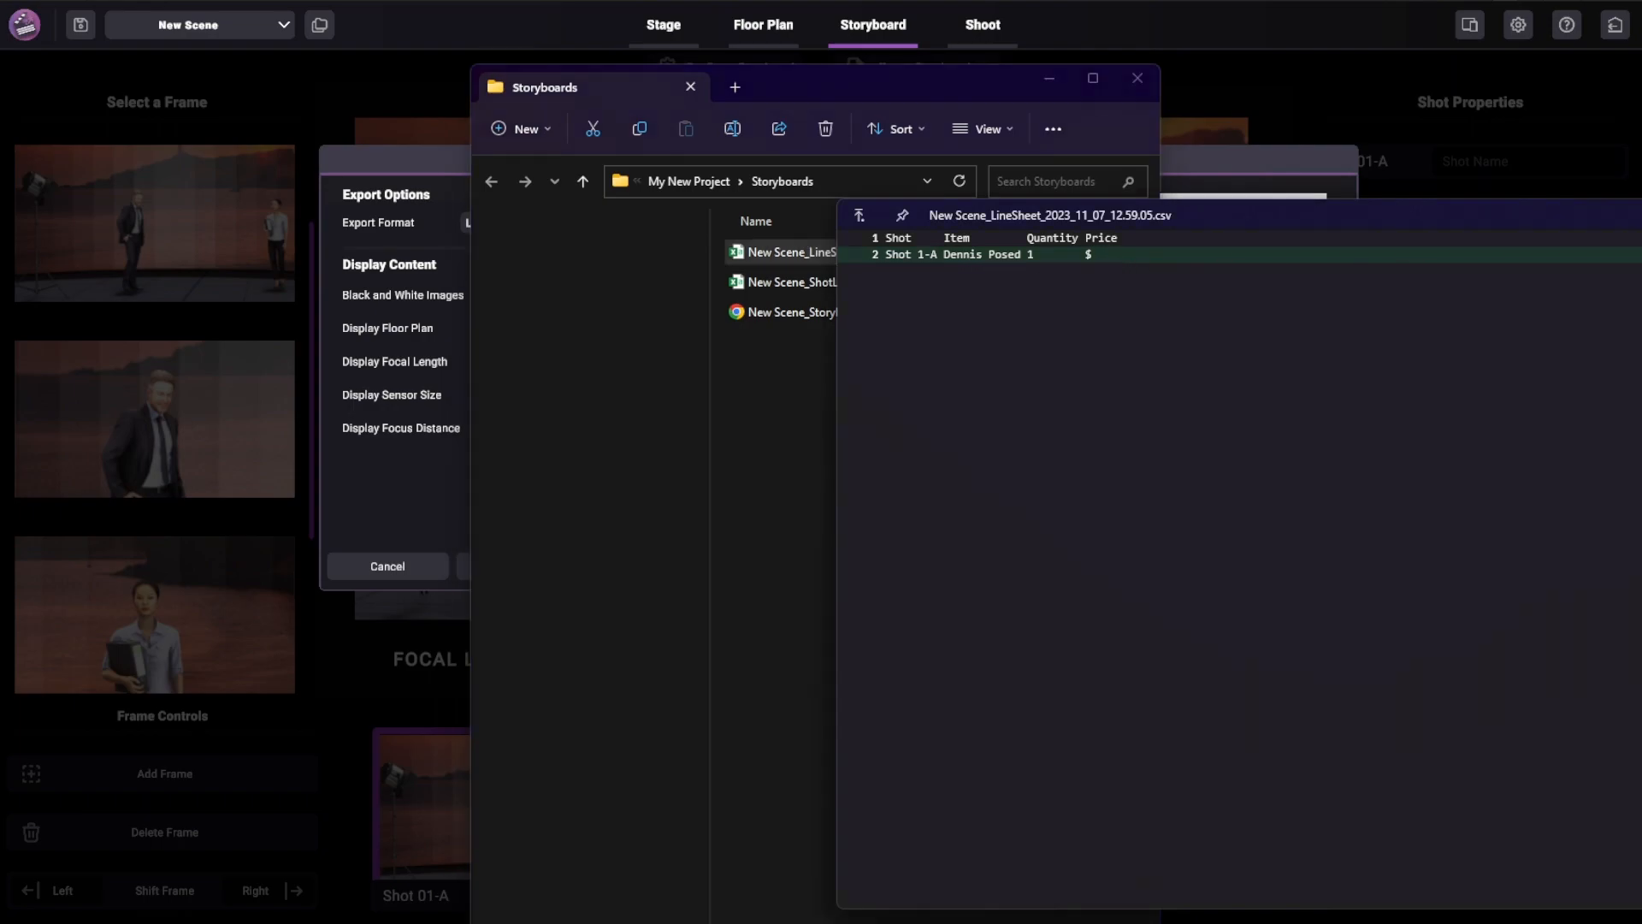
key(space)
click(1141, 77)
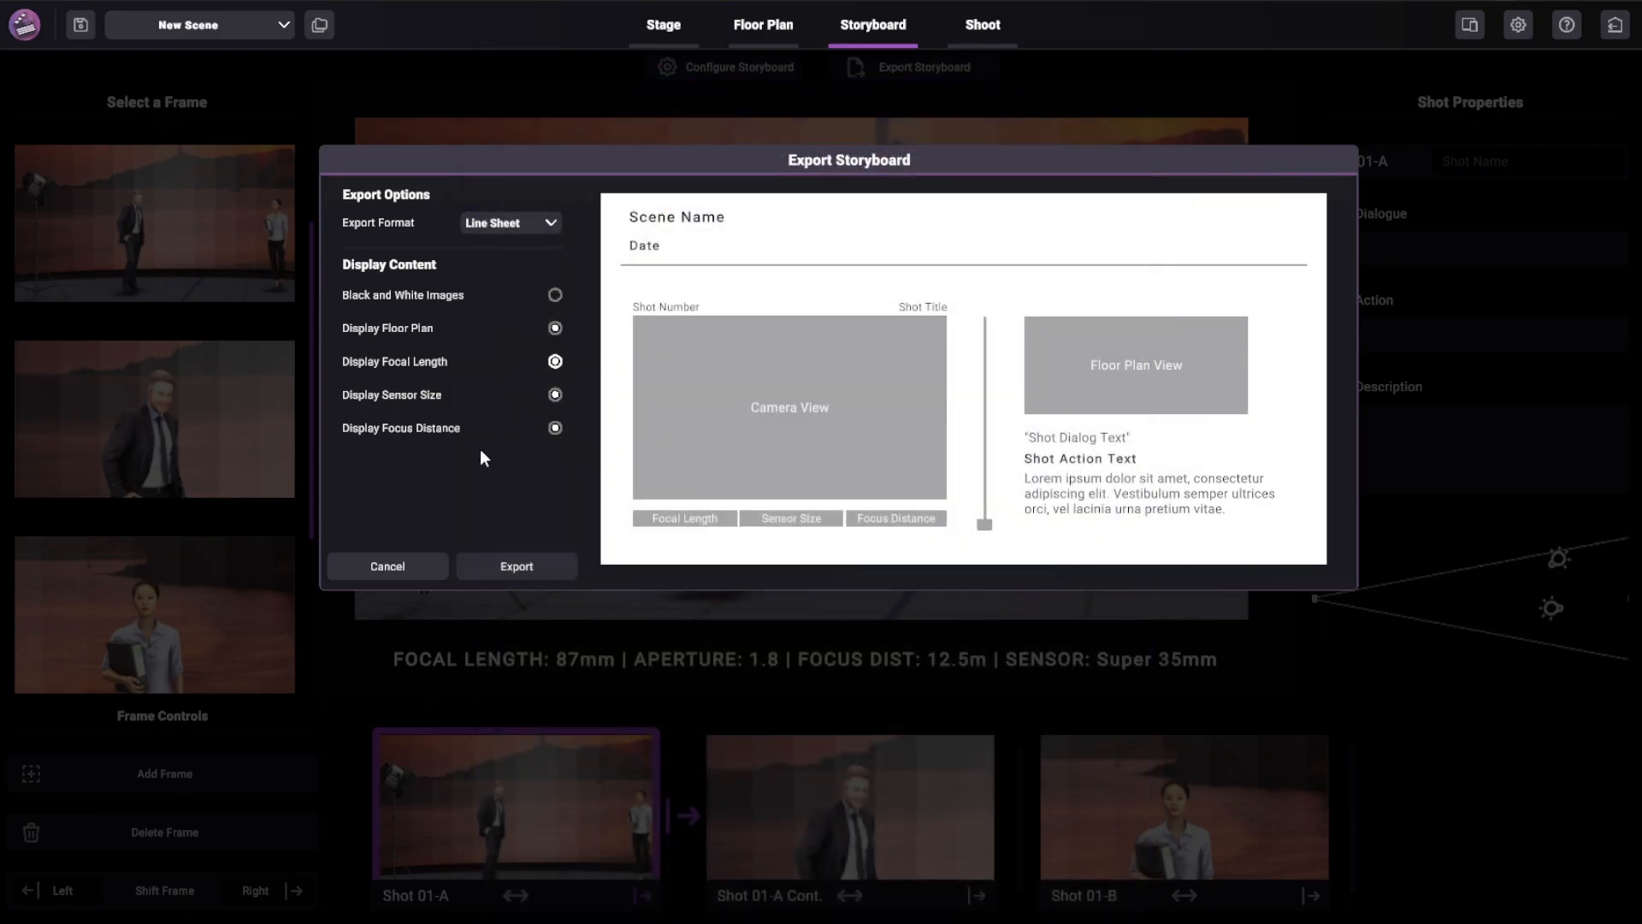
click(413, 566)
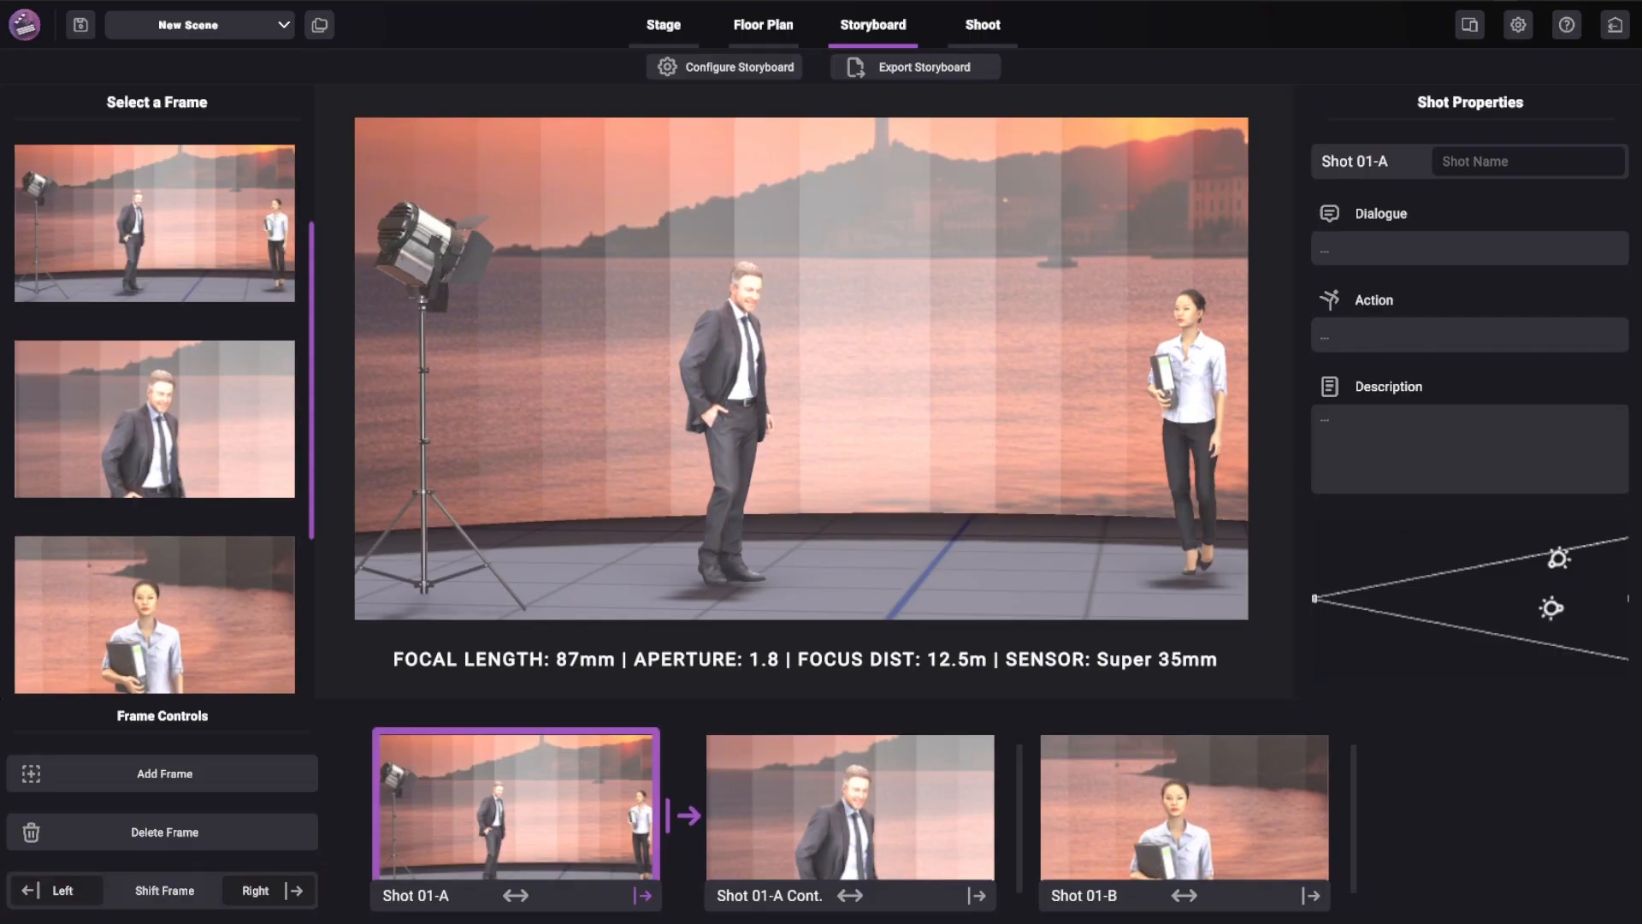